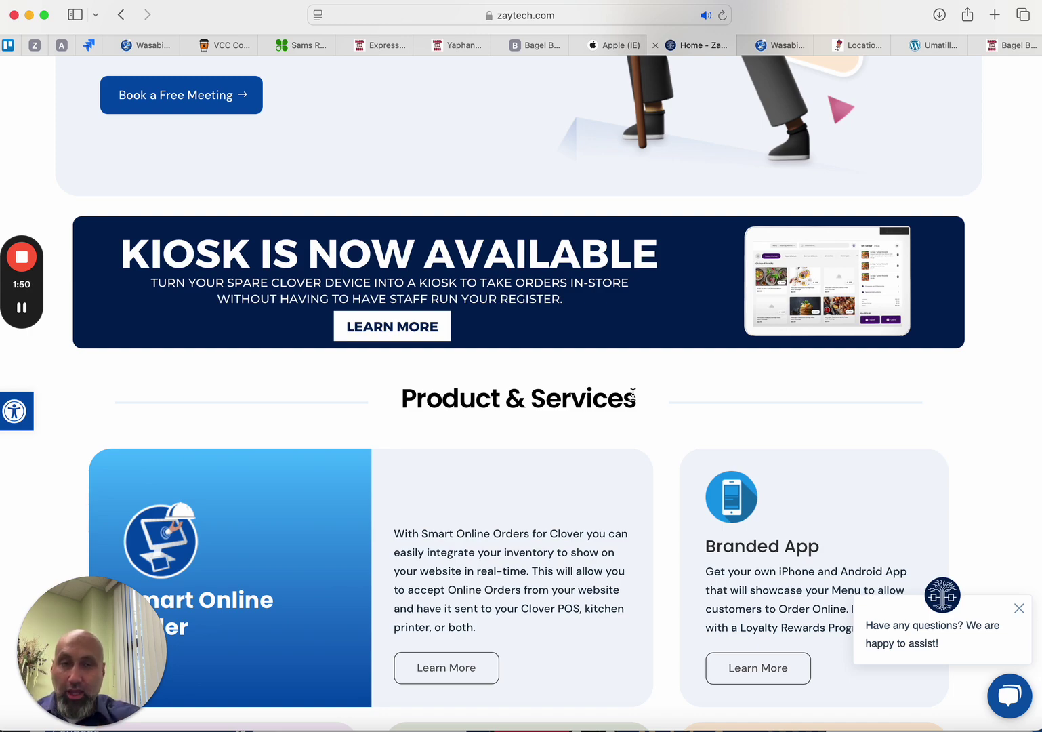
pyautogui.scroll(-4, 633, 448)
pyautogui.scroll(2, 548, 450)
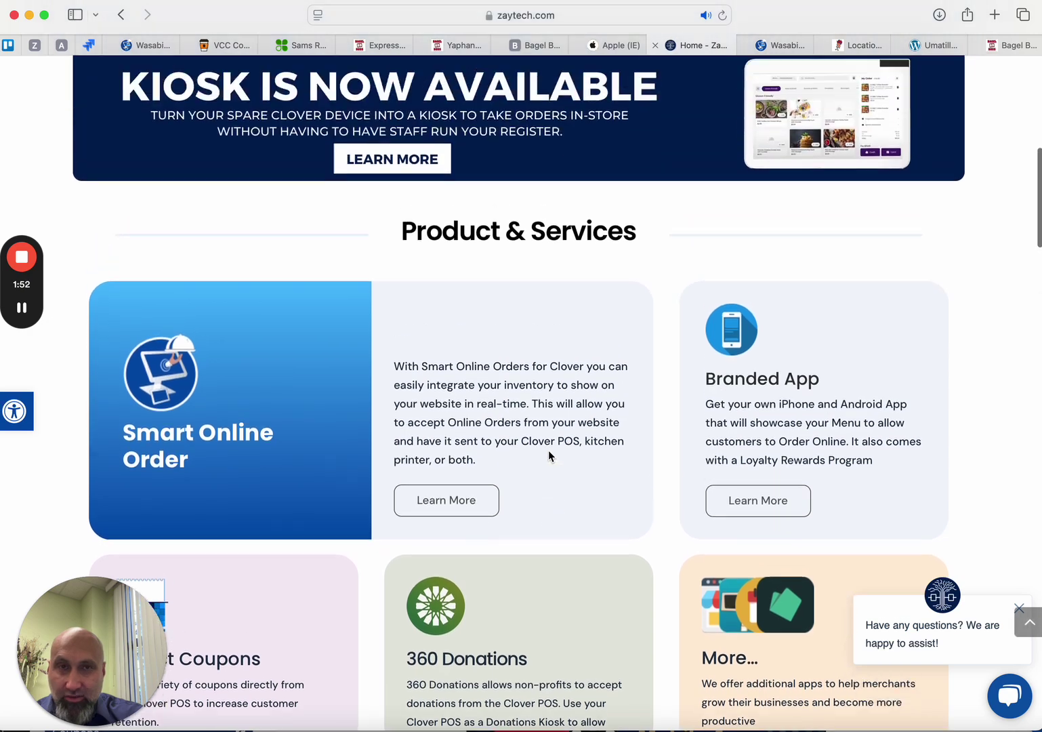
# Switch to the Bagel Boss Express JCC WordPress admin and review the payment options in the Clover Orders checkout settings.
pyautogui.click(382, 46)
pyautogui.scroll(-1, 484, 373)
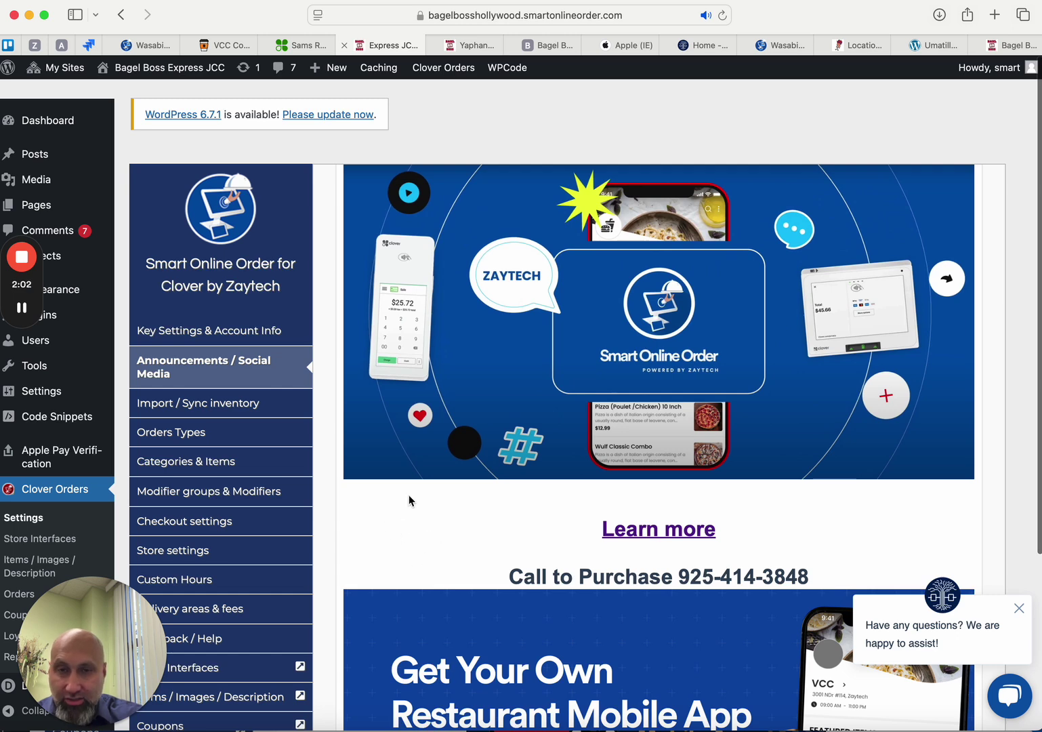
pyautogui.scroll(-2, 210, 482)
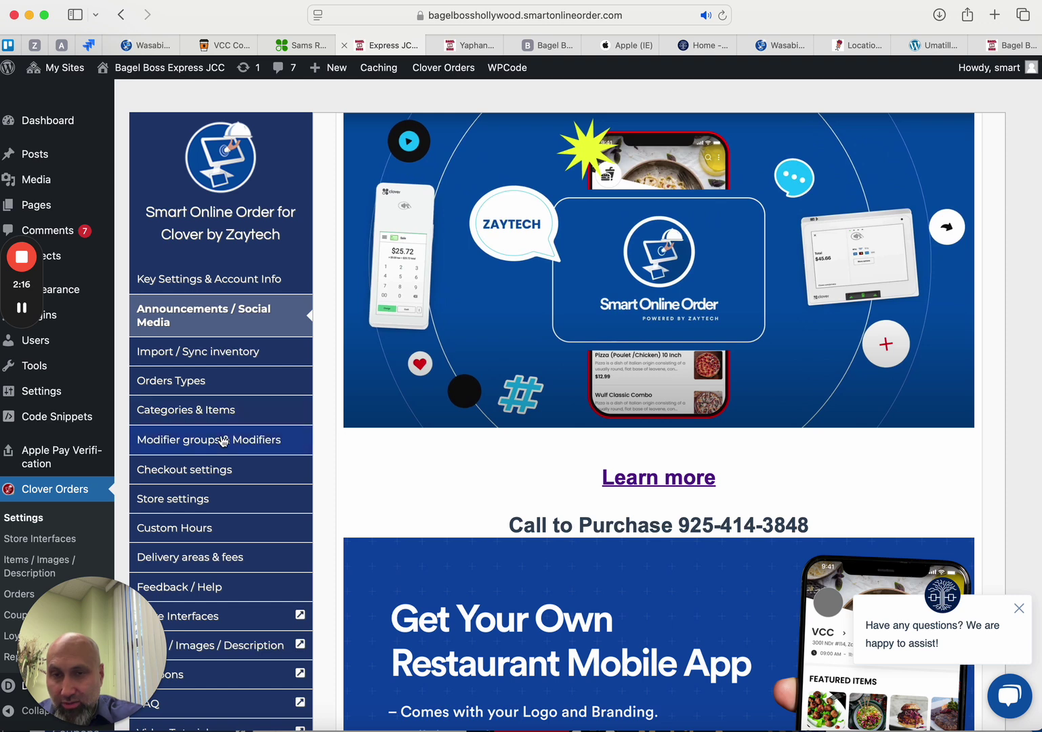
pyautogui.click(204, 468)
pyautogui.scroll(2, 414, 418)
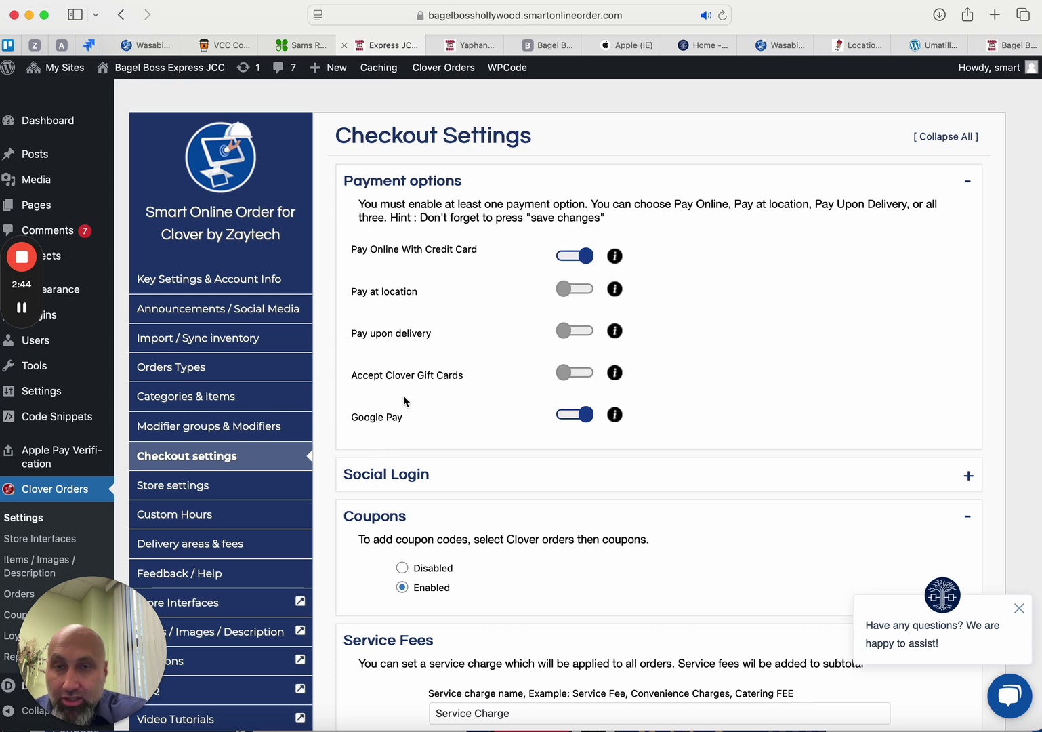
# Switch to the Clover merchant dashboard for Sams Restaurant.
pyautogui.click(299, 48)
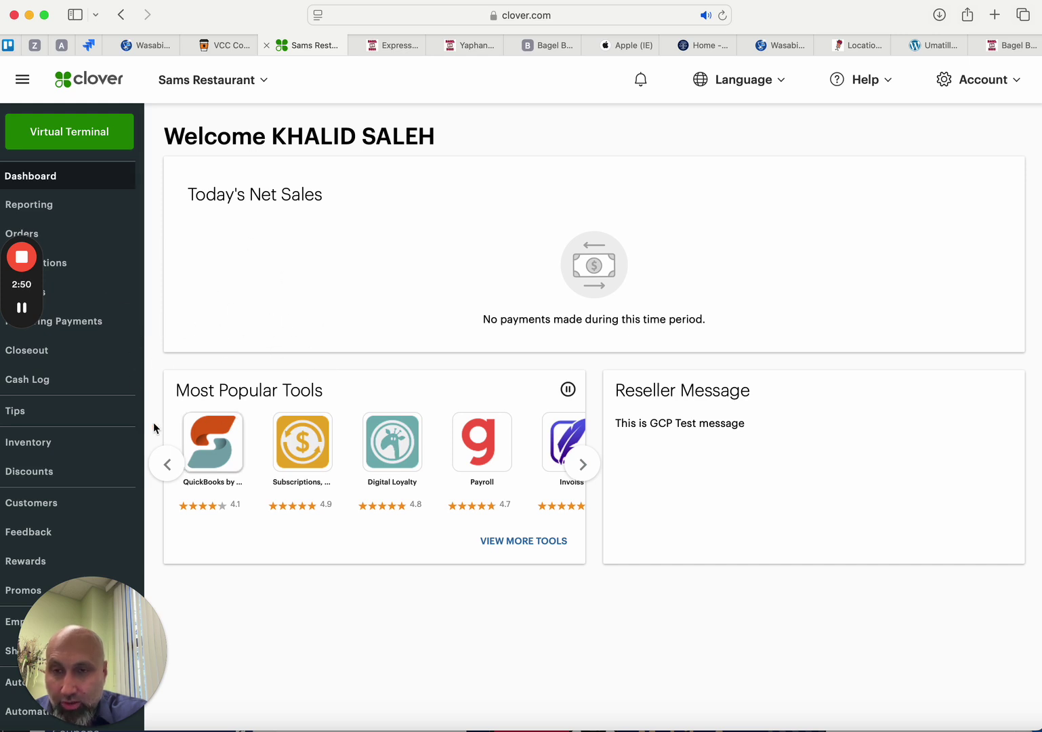
pyautogui.moveTo(69, 627); pyautogui.dragTo(838, 557)
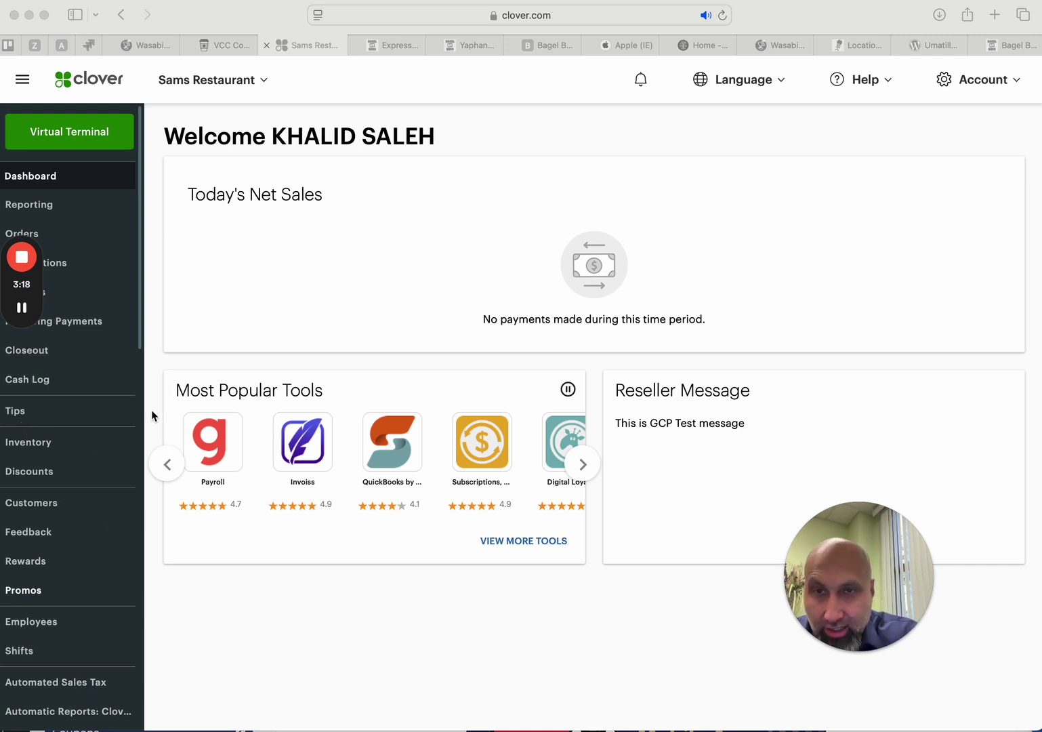
# On the Bagel Boss Express JCC Apple Pay verification page, expand and read the guide on verifying the domain using Clover.
pyautogui.click(395, 45)
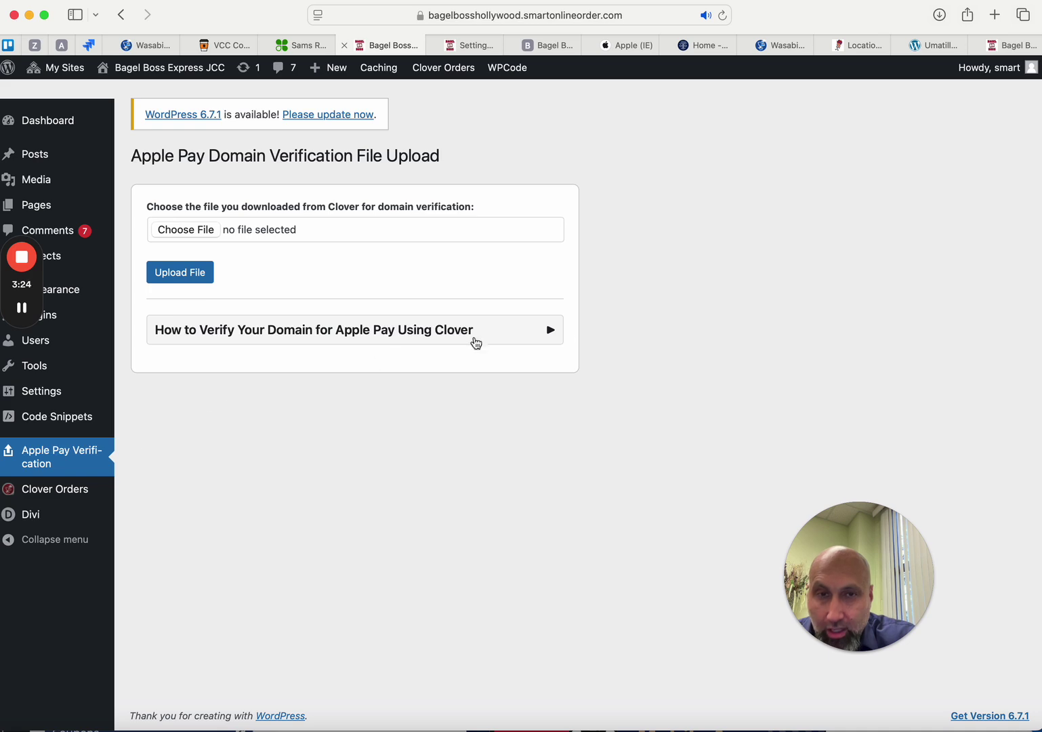
pyautogui.click(554, 333)
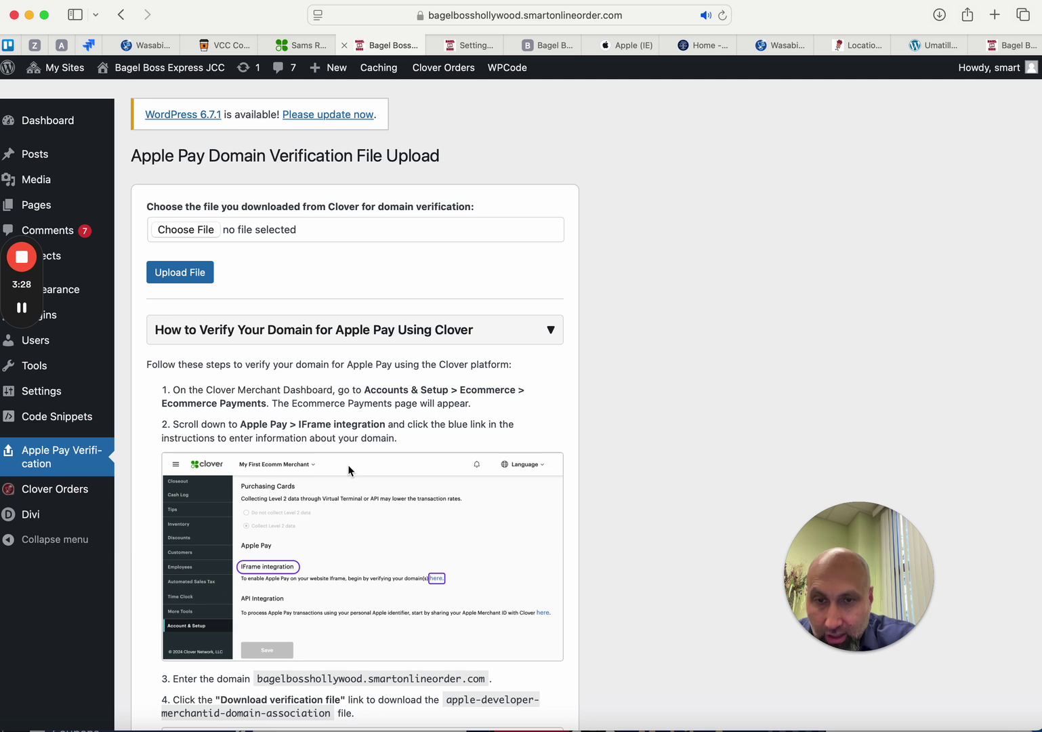
pyautogui.scroll(-1, 348, 467)
pyautogui.moveTo(197, 358); pyautogui.dragTo(293, 358)
pyautogui.moveTo(363, 357); pyautogui.dragTo(432, 357)
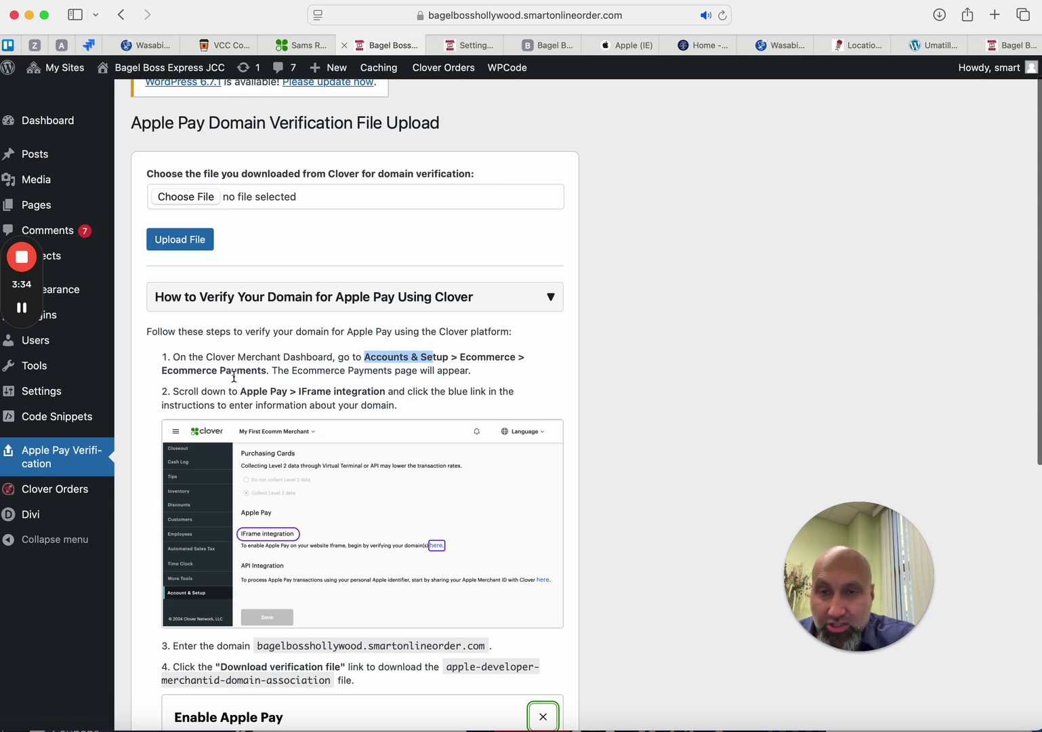
pyautogui.moveTo(273, 370); pyautogui.dragTo(354, 371)
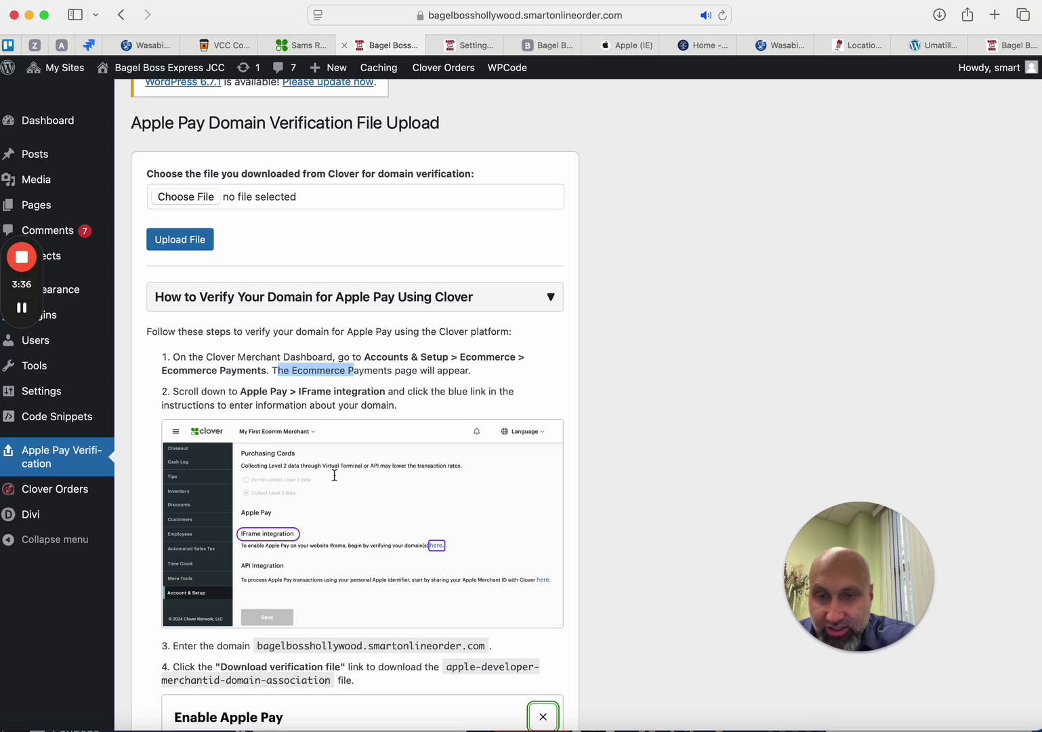
pyautogui.scroll(-2, 339, 474)
pyautogui.scroll(-1, 332, 492)
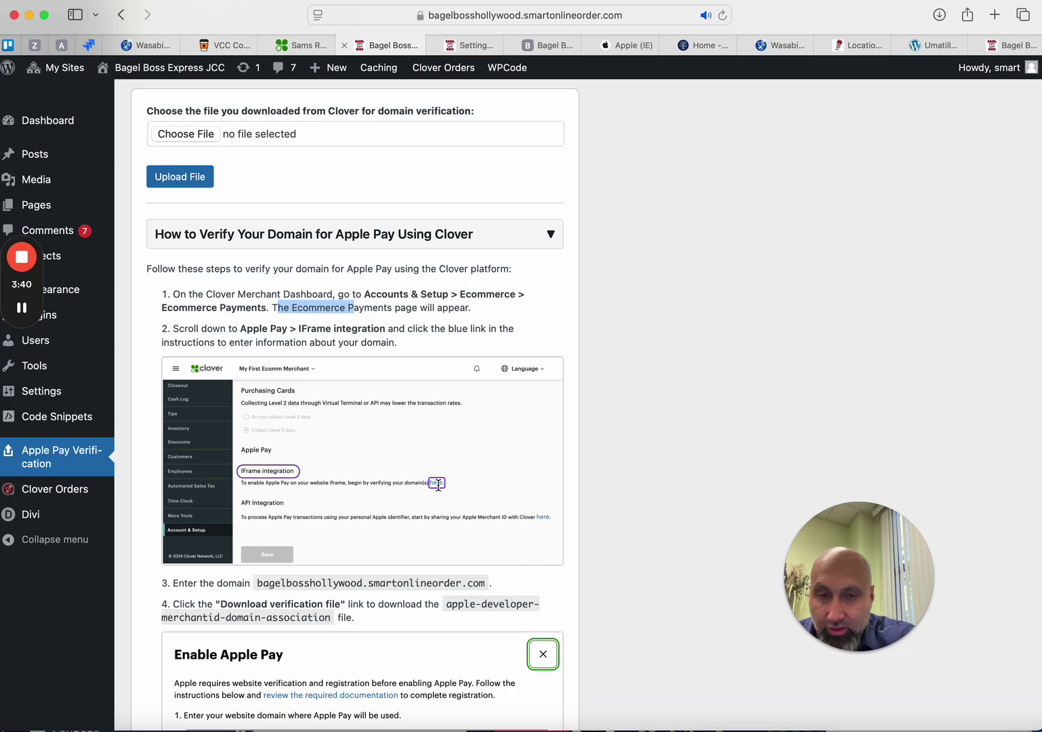
pyautogui.scroll(3, 334, 469)
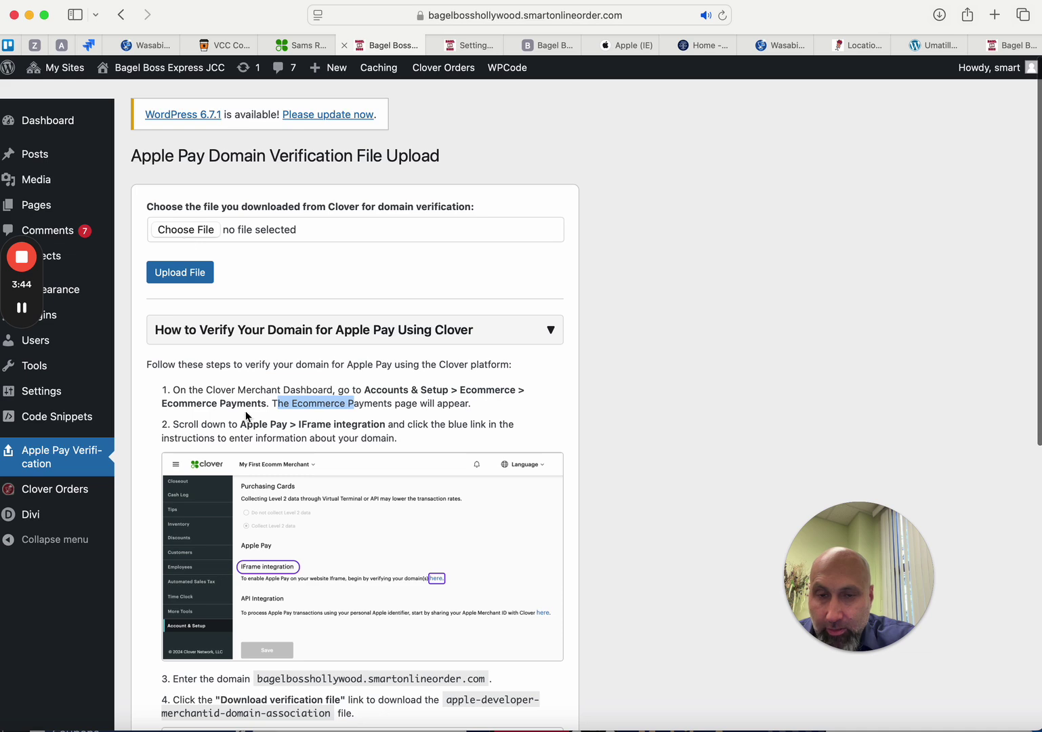
pyautogui.scroll(-2, 255, 463)
pyautogui.scroll(1, 254, 463)
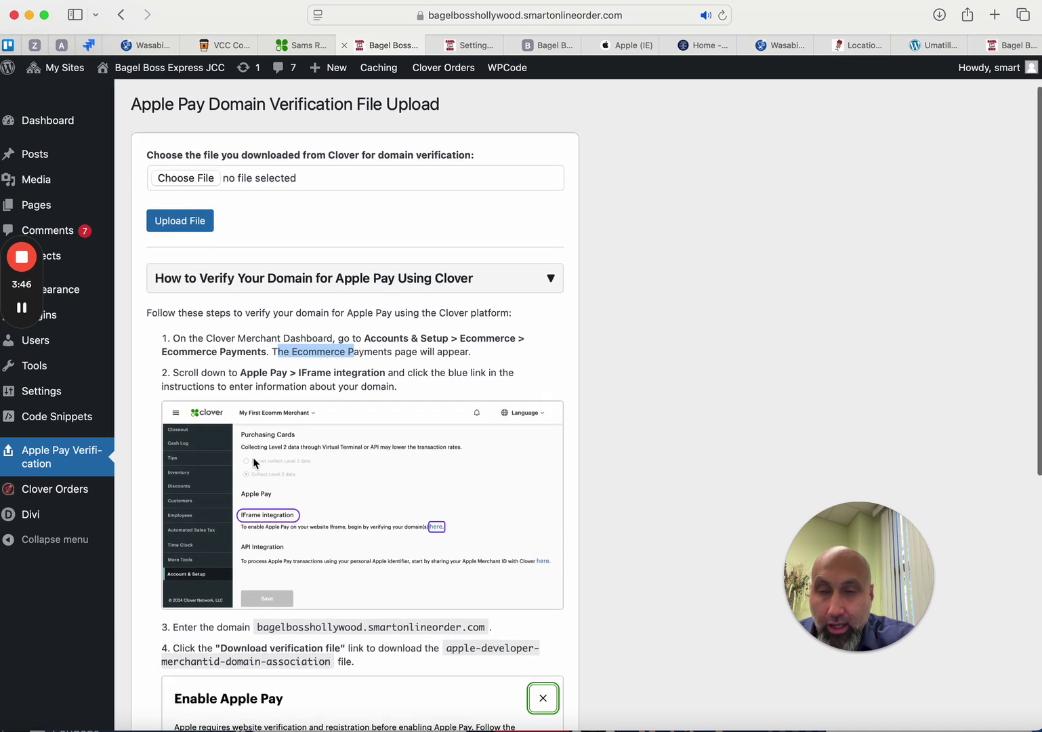
pyautogui.scroll(1, 294, 462)
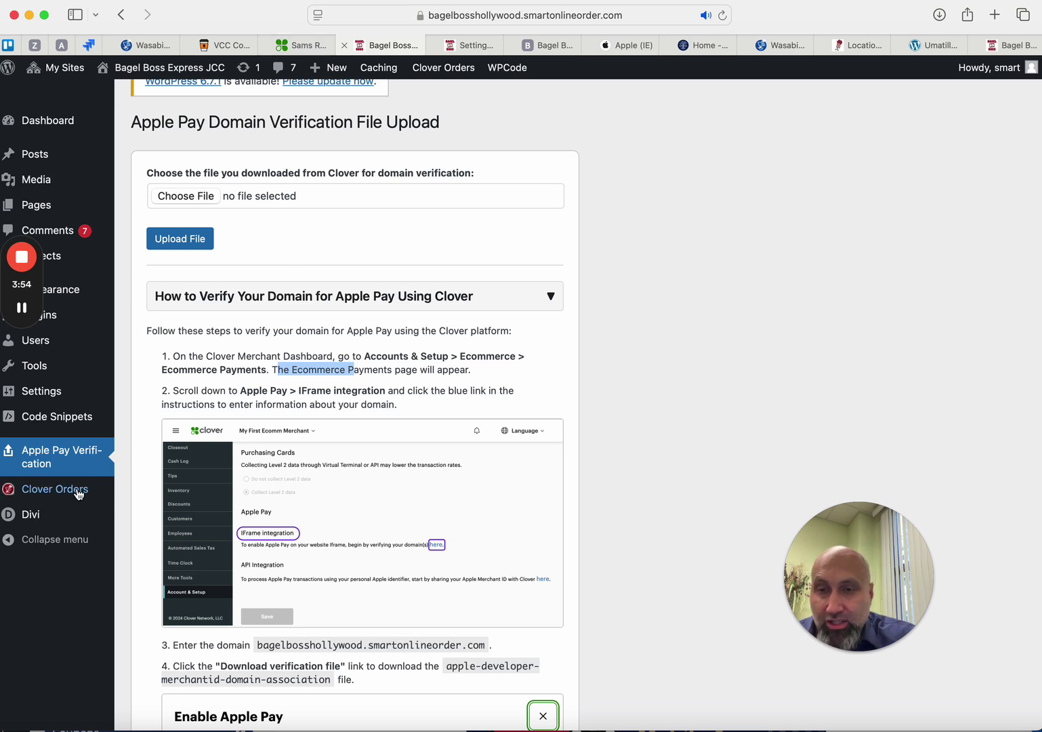
# Open the Clover Orders settings and check the connected Clover account and the registered business address.
pyautogui.moveTo(91, 494)
pyautogui.click(139, 495)
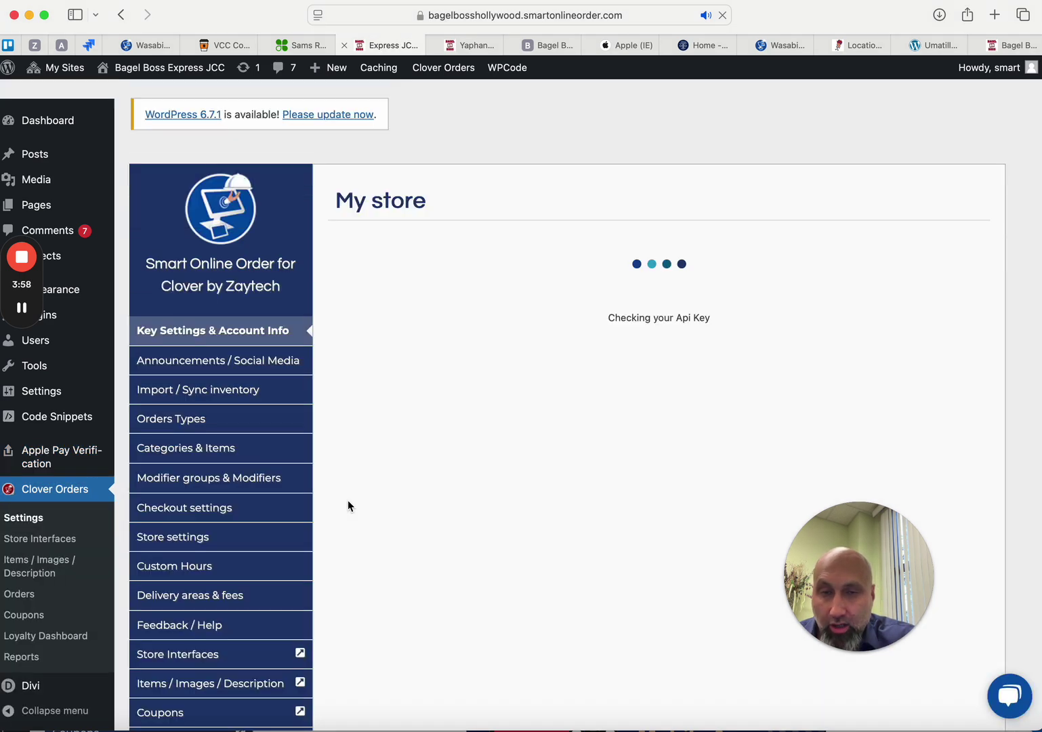
pyautogui.scroll(-1, 383, 505)
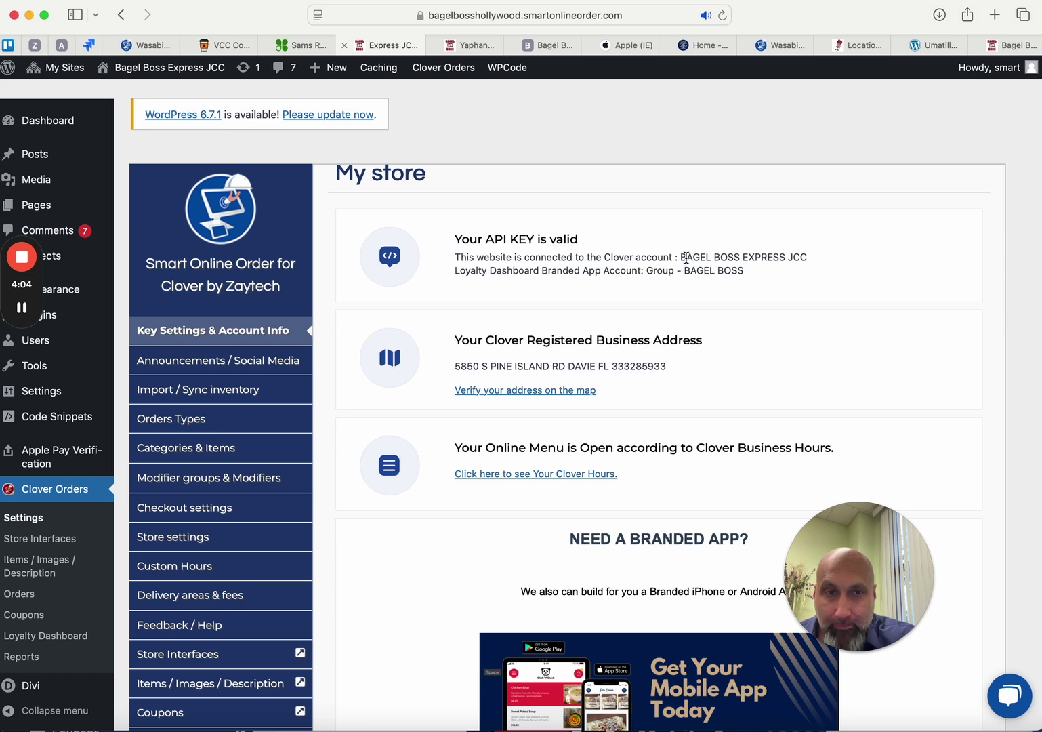
pyautogui.moveTo(685, 258); pyautogui.dragTo(805, 260)
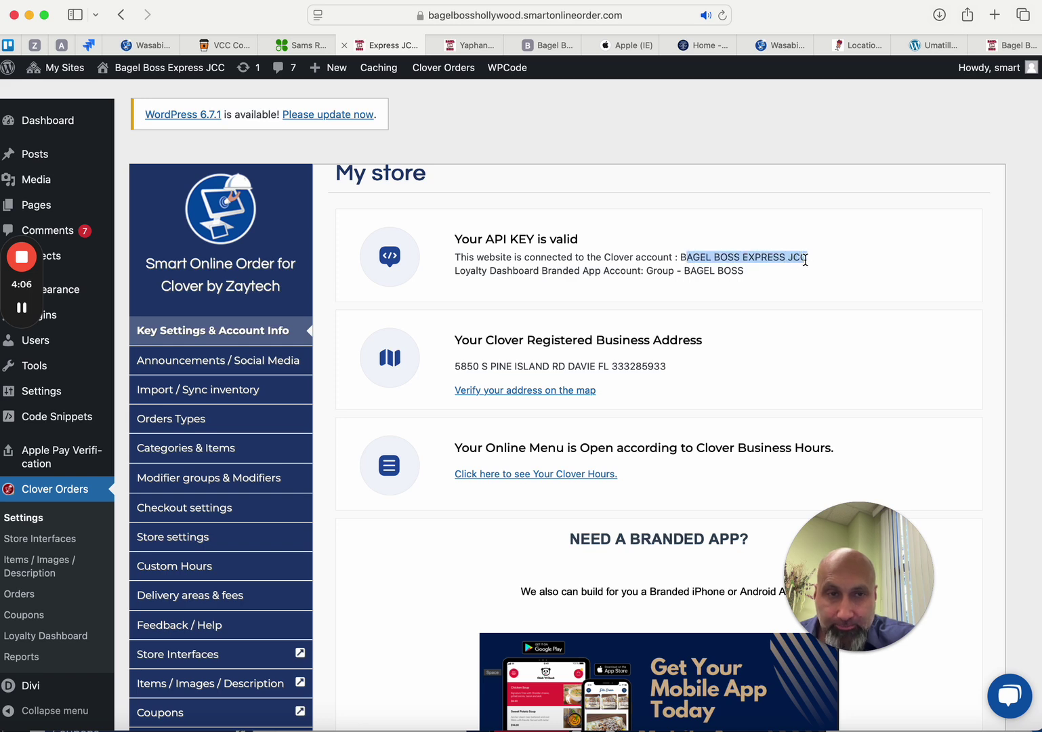
pyautogui.moveTo(678, 258); pyautogui.dragTo(785, 258)
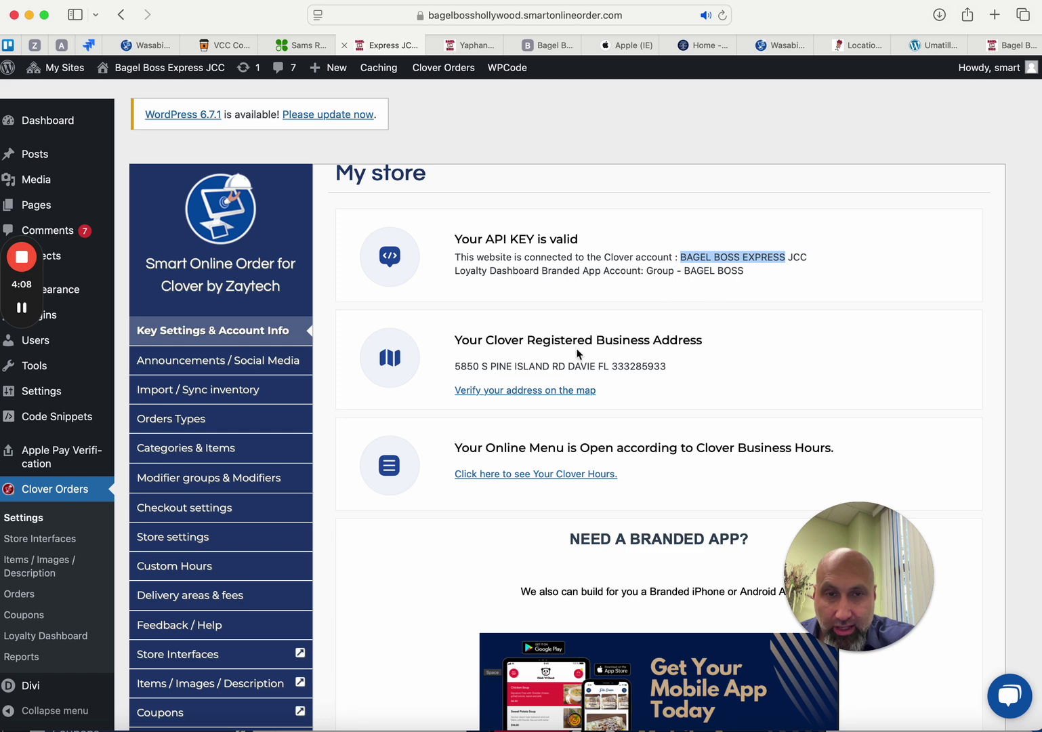
pyautogui.moveTo(454, 367); pyautogui.dragTo(638, 374)
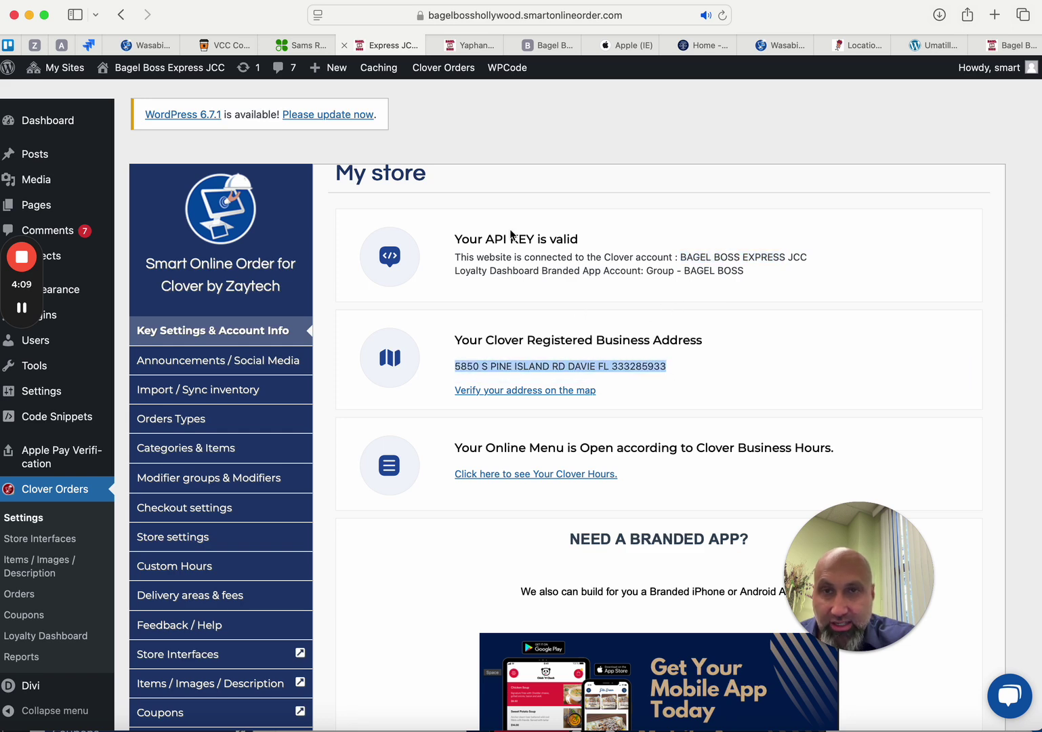
# After visiting the VCC Clover dashboard, reopen the WordPress Apple Pay verification guide and review where its screenshot shows Account & Setup.
pyautogui.click(303, 45)
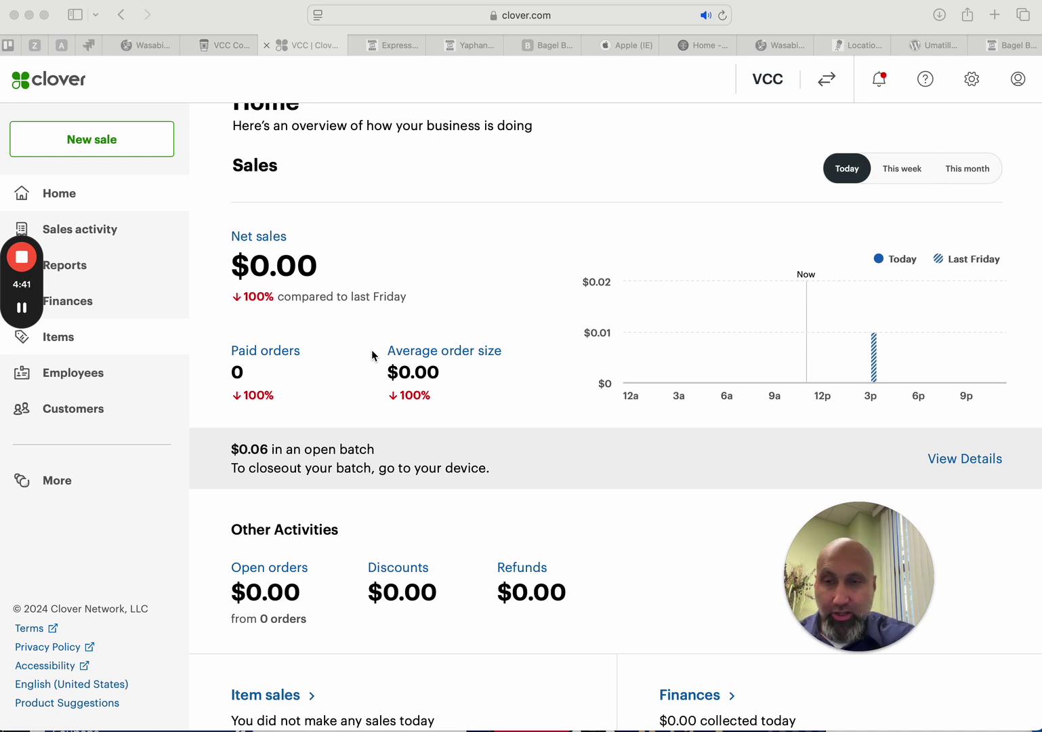
pyautogui.click(394, 46)
pyautogui.click(68, 464)
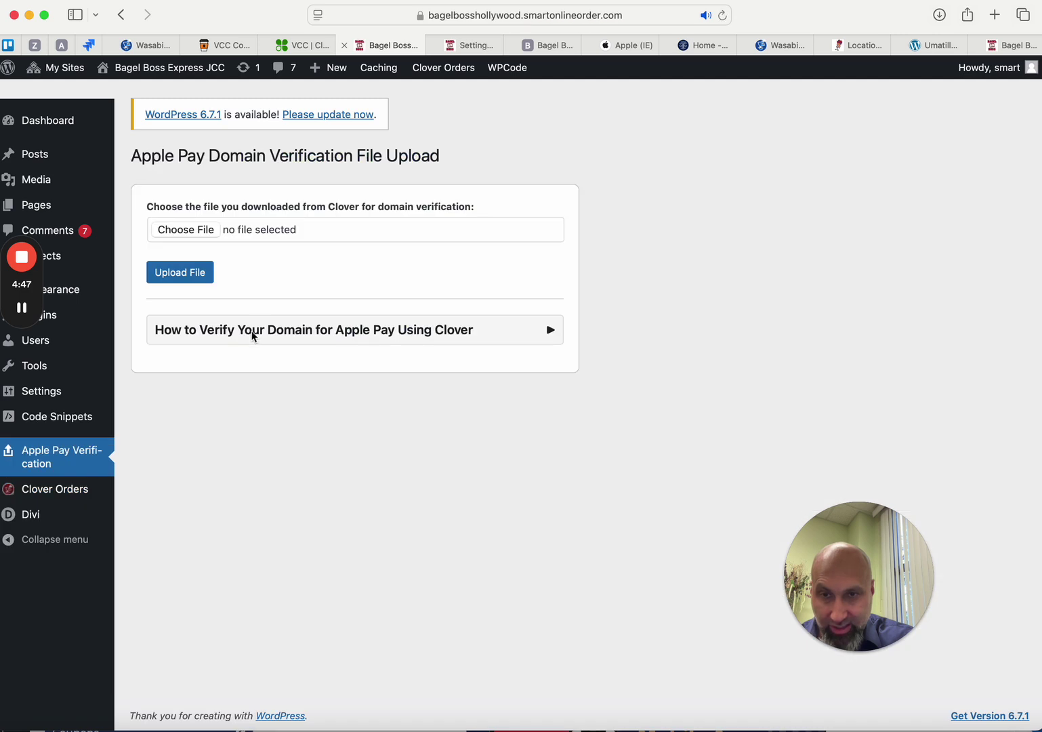
pyautogui.click(535, 336)
pyautogui.scroll(-5, 366, 533)
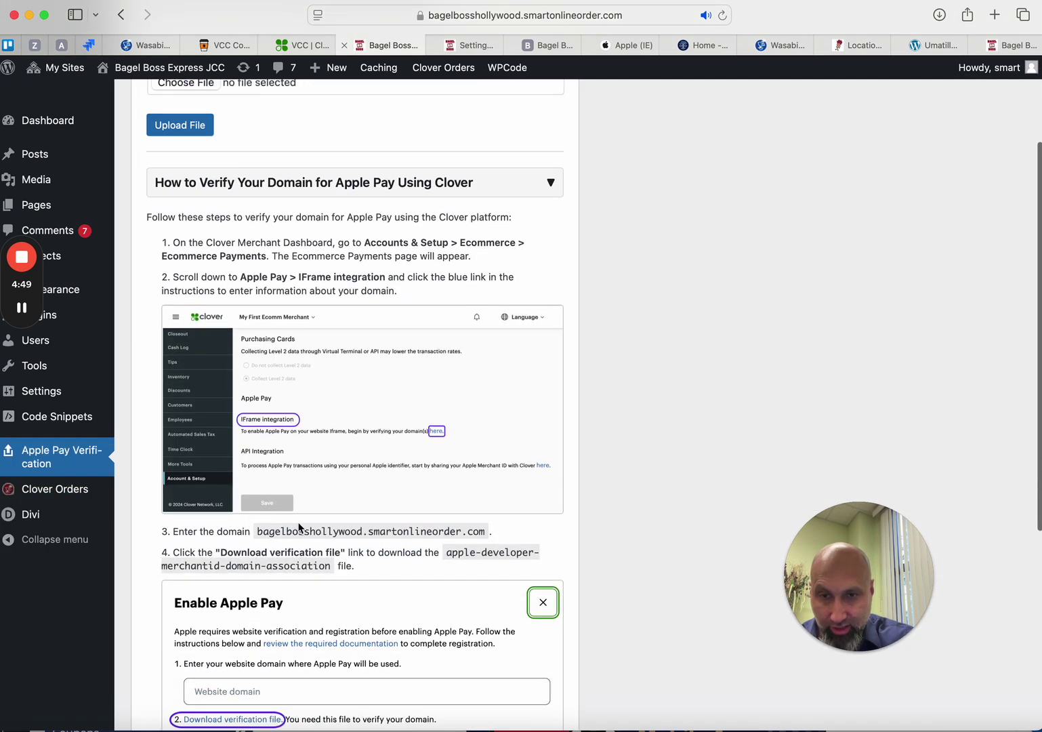
pyautogui.moveTo(168, 480); pyautogui.dragTo(207, 480)
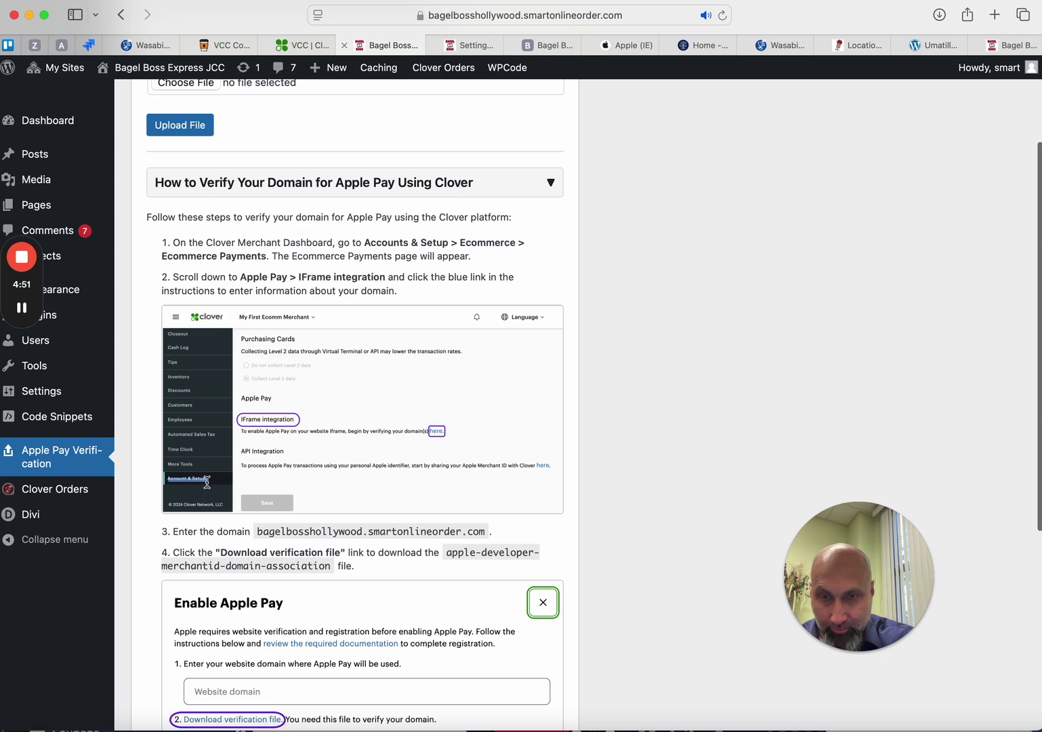
# Switch to the VCC Clover dashboard, view all account settings and open Ecommerce Payments.
pyautogui.click(303, 45)
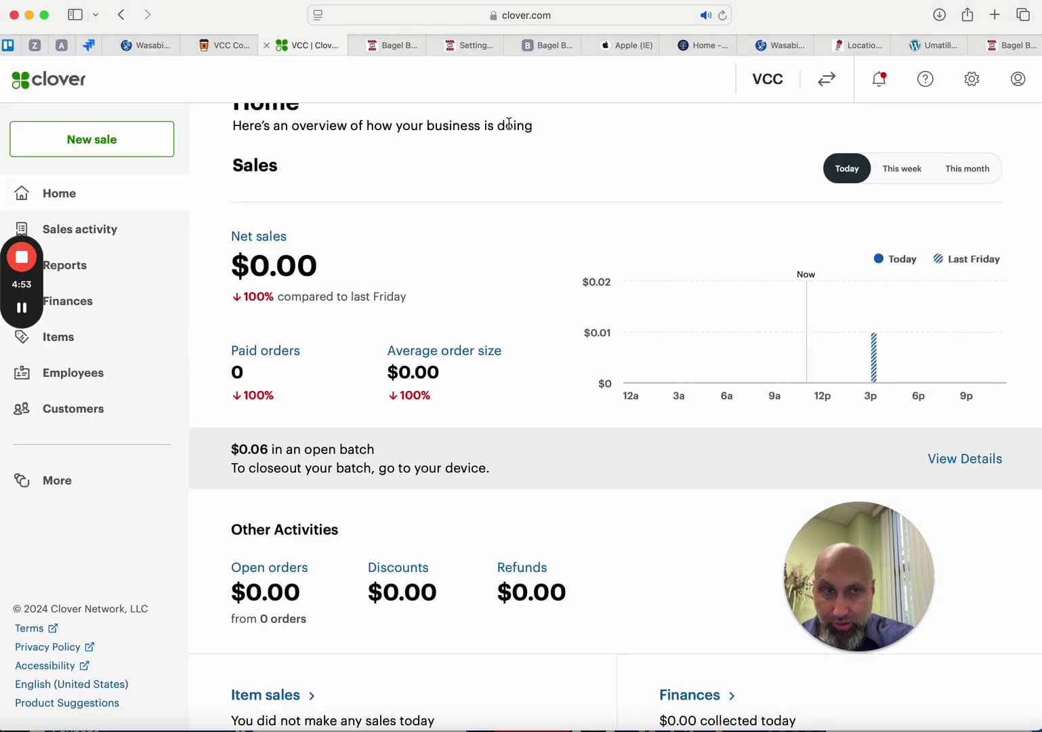
pyautogui.click(971, 81)
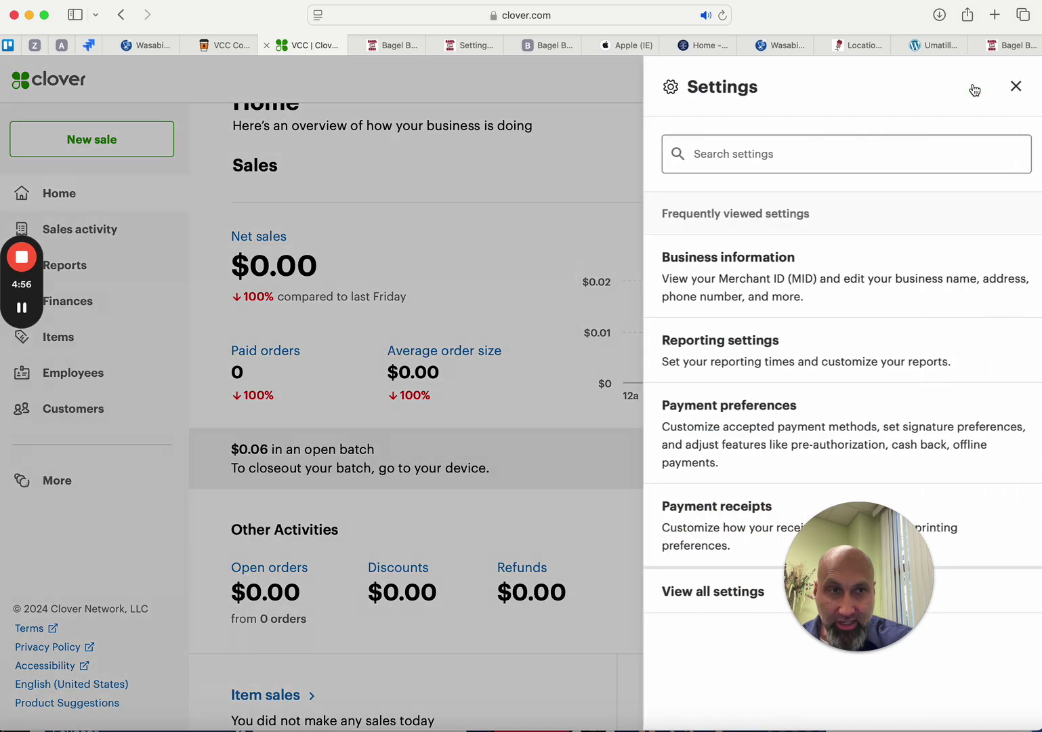
pyautogui.click(739, 599)
pyautogui.scroll(-5, 405, 481)
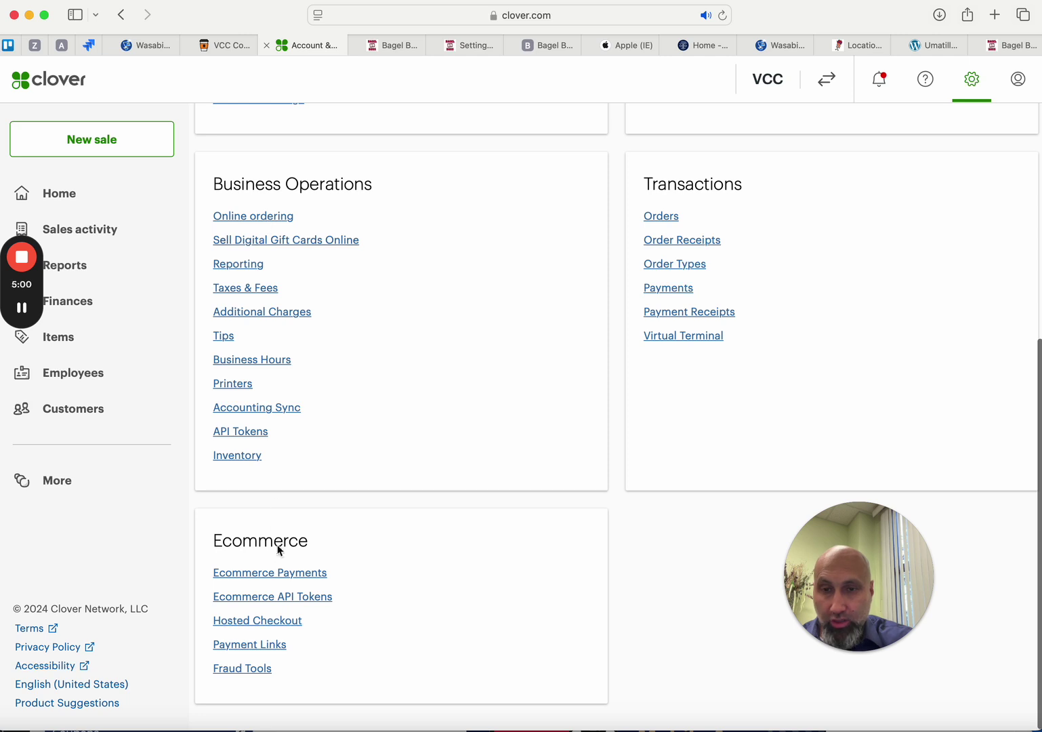
pyautogui.click(280, 573)
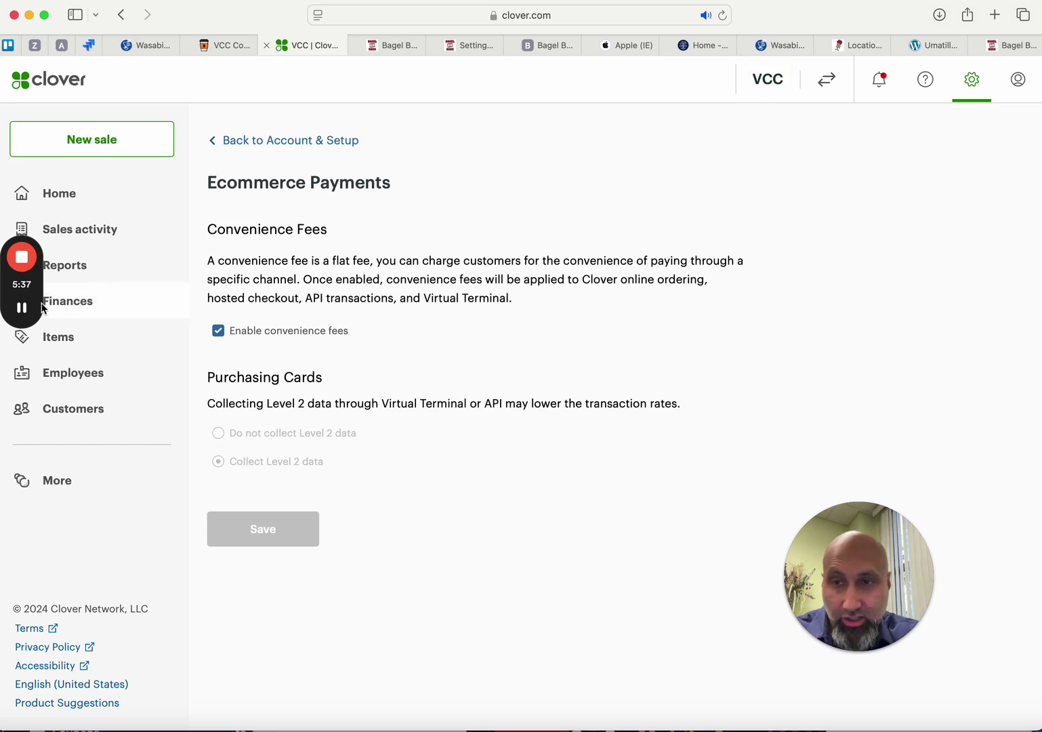
# Look through the store locations listed on the Bagel Boss website.
pyautogui.click(22, 308)
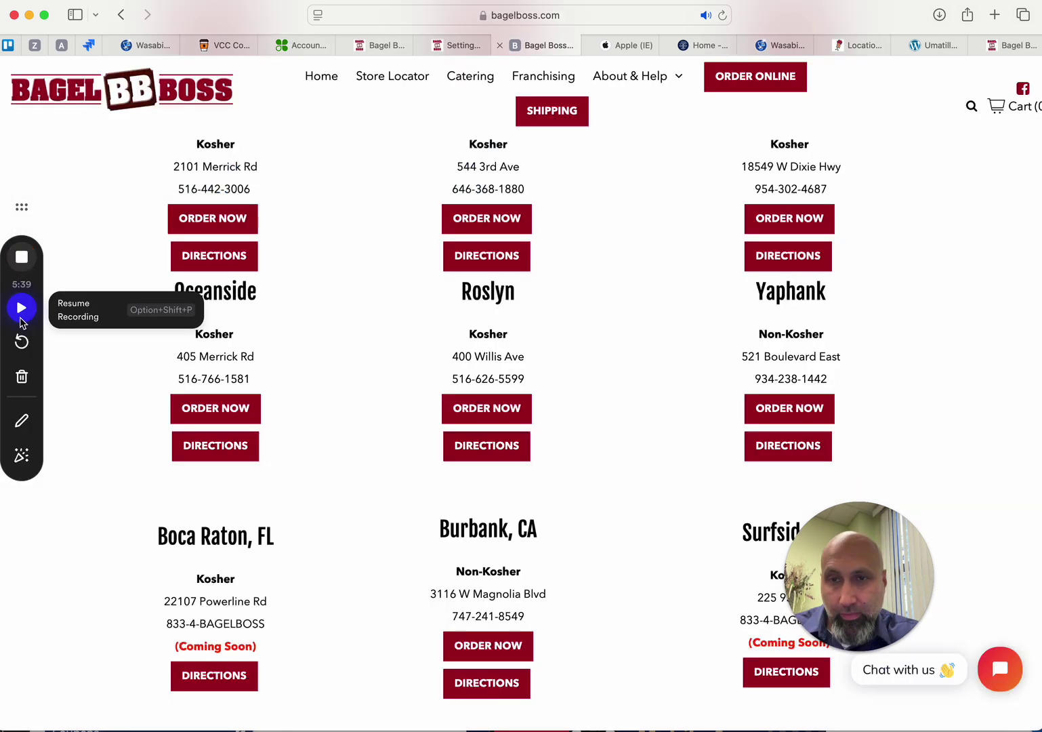
pyautogui.click(22, 307)
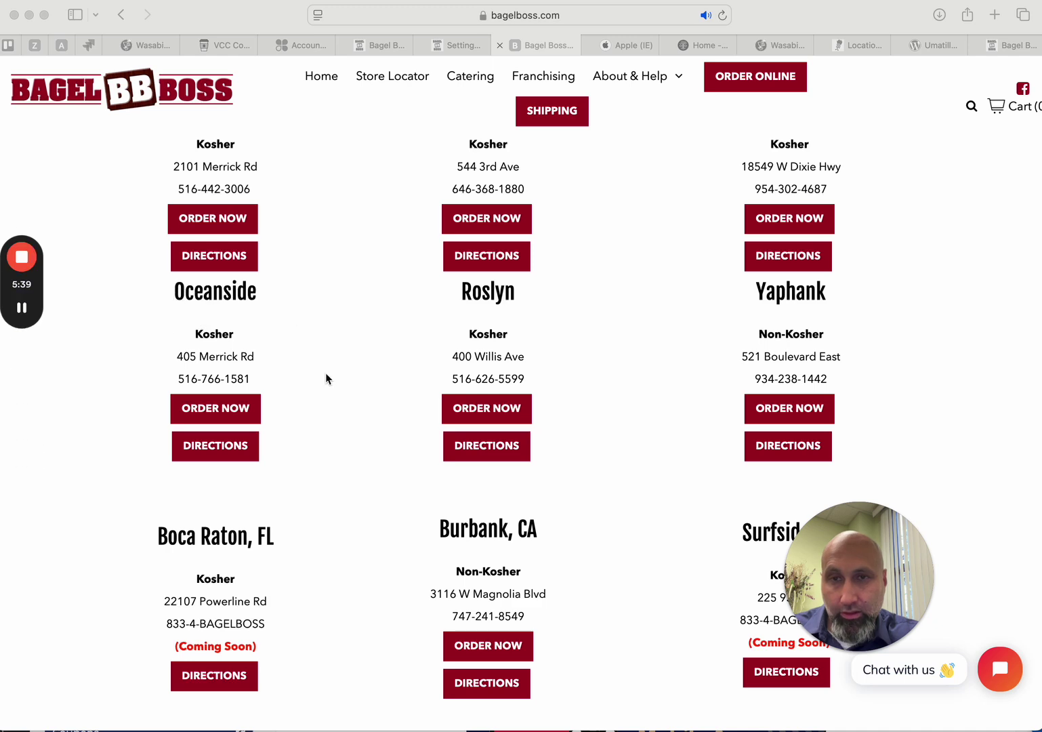
pyautogui.scroll(3, 325, 376)
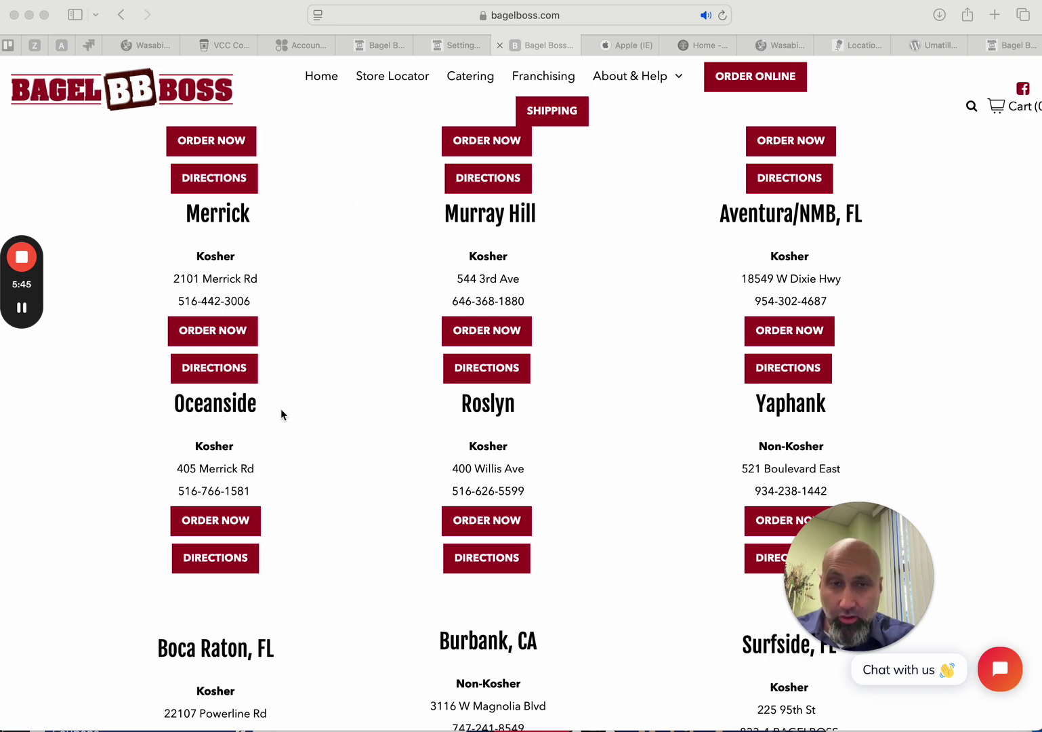
pyautogui.scroll(-2, 483, 518)
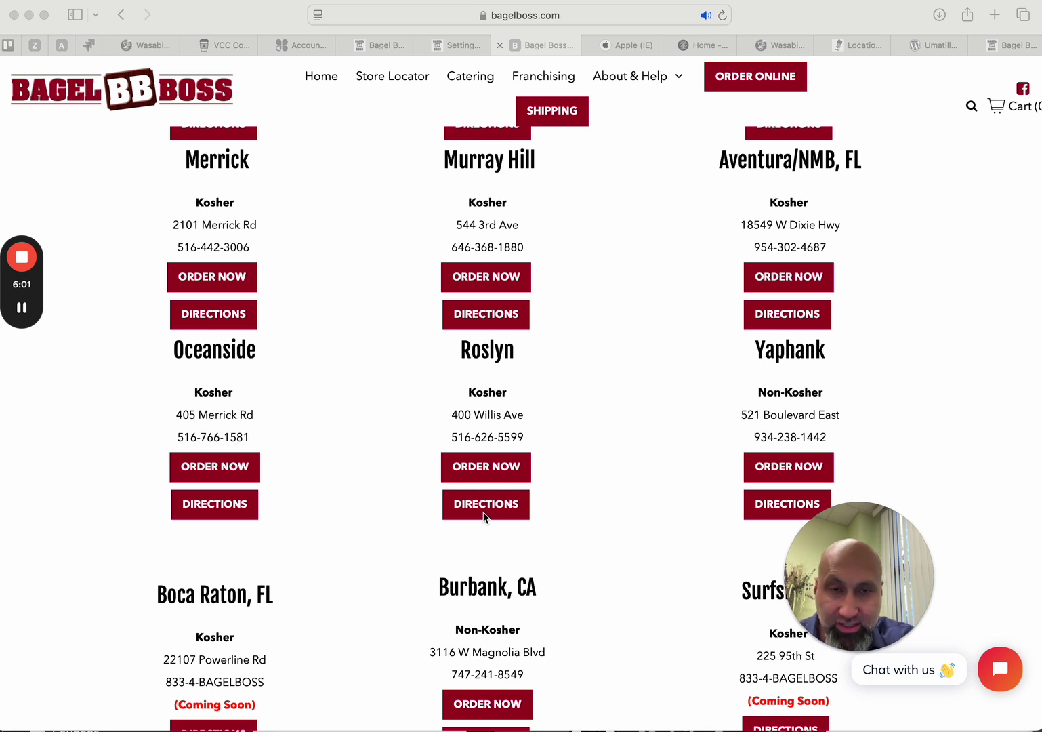
pyautogui.scroll(3, 381, 304)
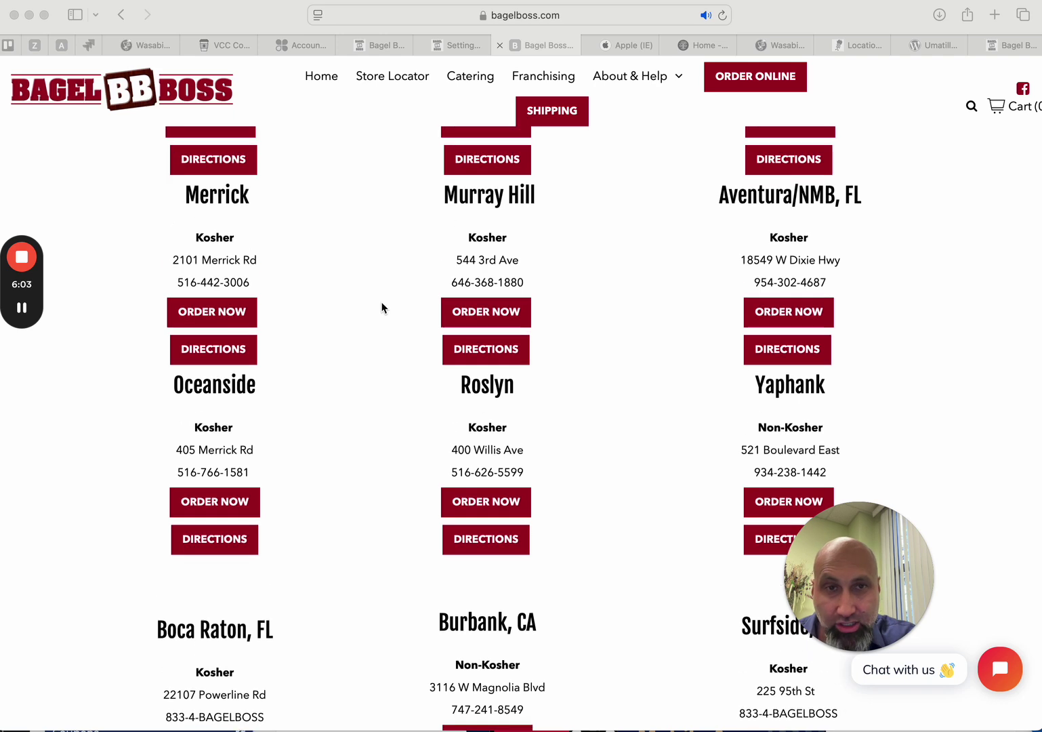
# Compare the Clover Orders account information of the Bagel Boss Yaphank and Bagel Boss Express JCC sites.
pyautogui.click(459, 45)
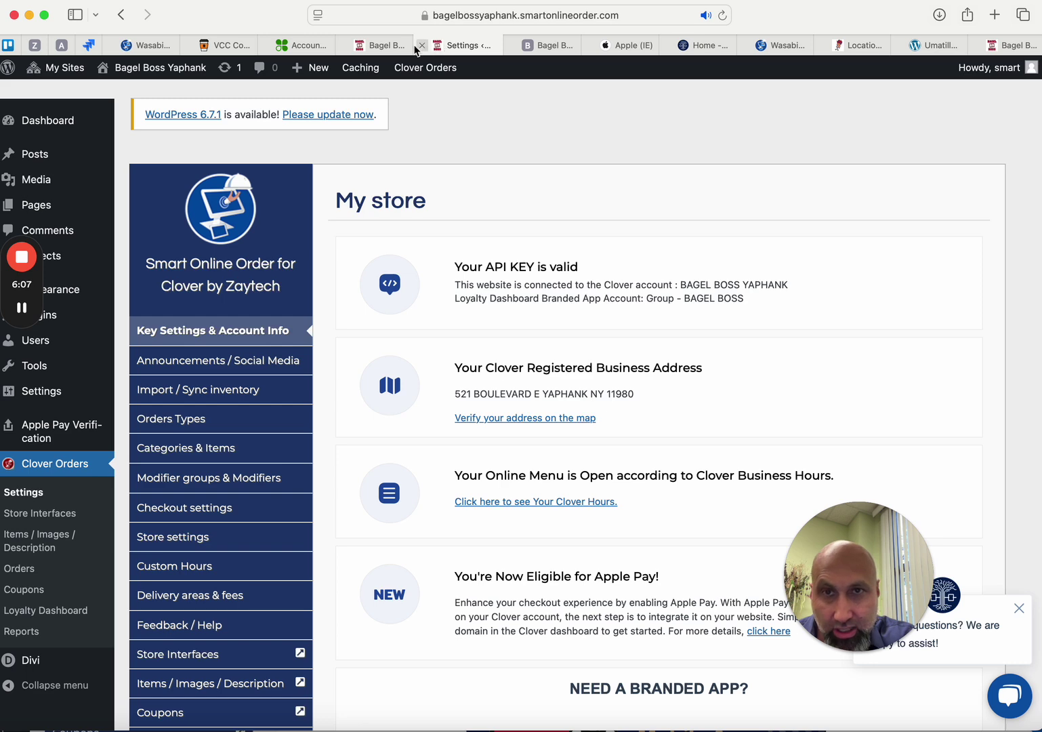
pyautogui.click(390, 46)
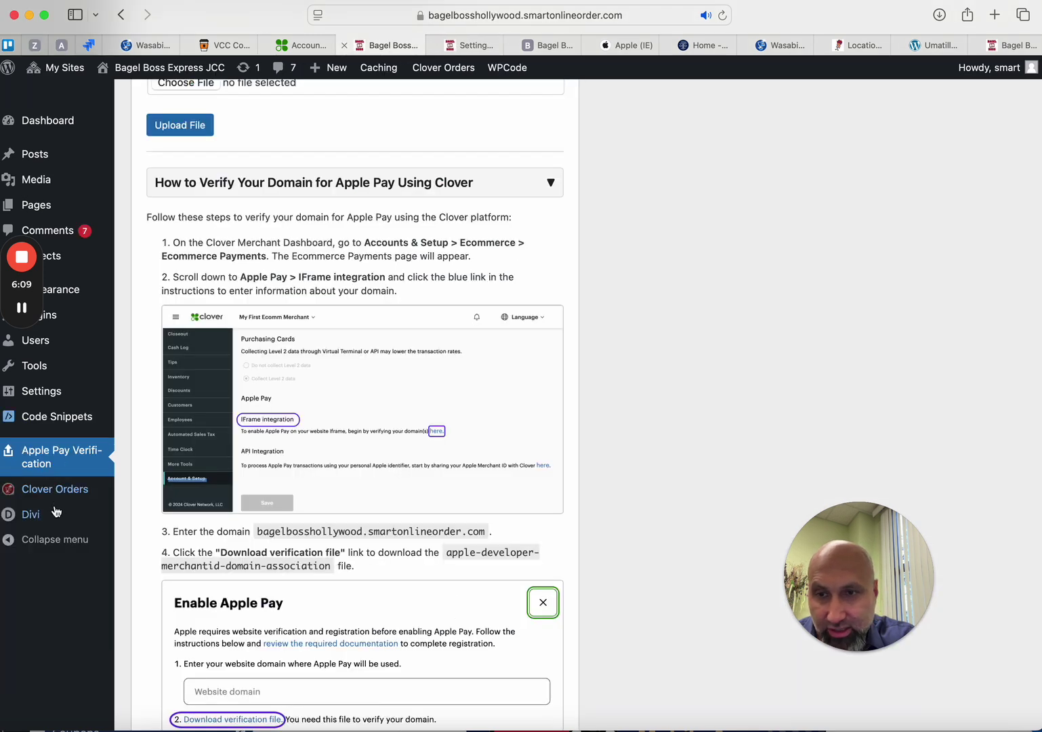
pyautogui.click(132, 493)
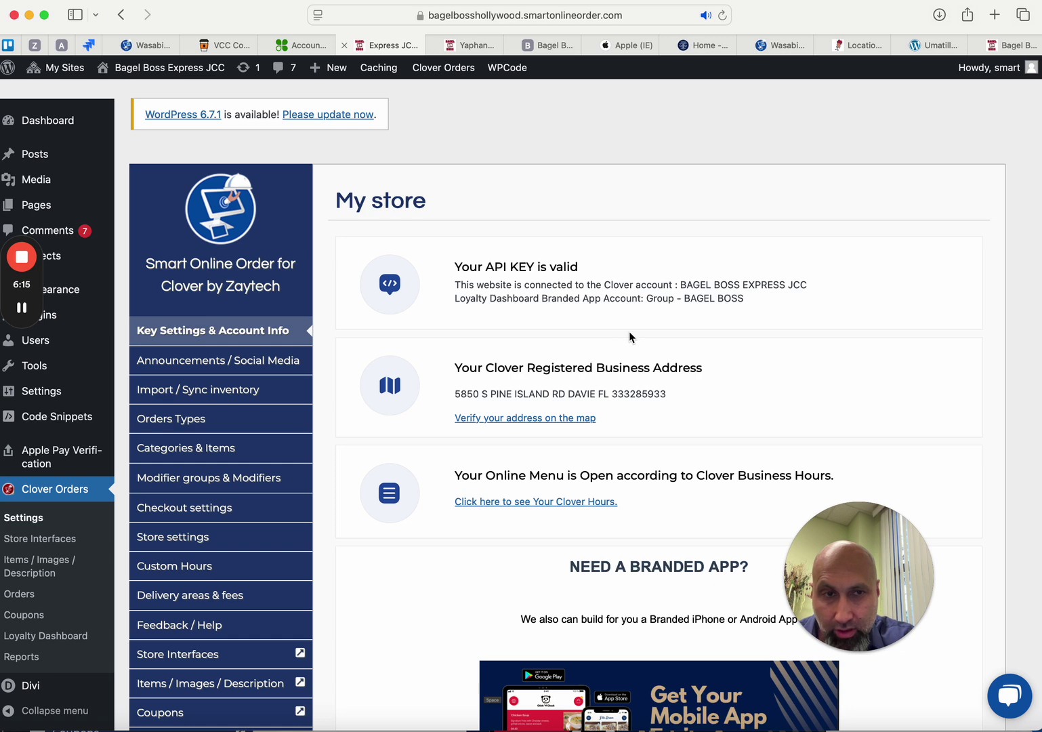
# Check the Clover account connected to the Express JCC site and open Ecommerce Payments for Bagel Boss Express JCC in Clover.
pyautogui.moveTo(680, 285); pyautogui.dragTo(797, 286)
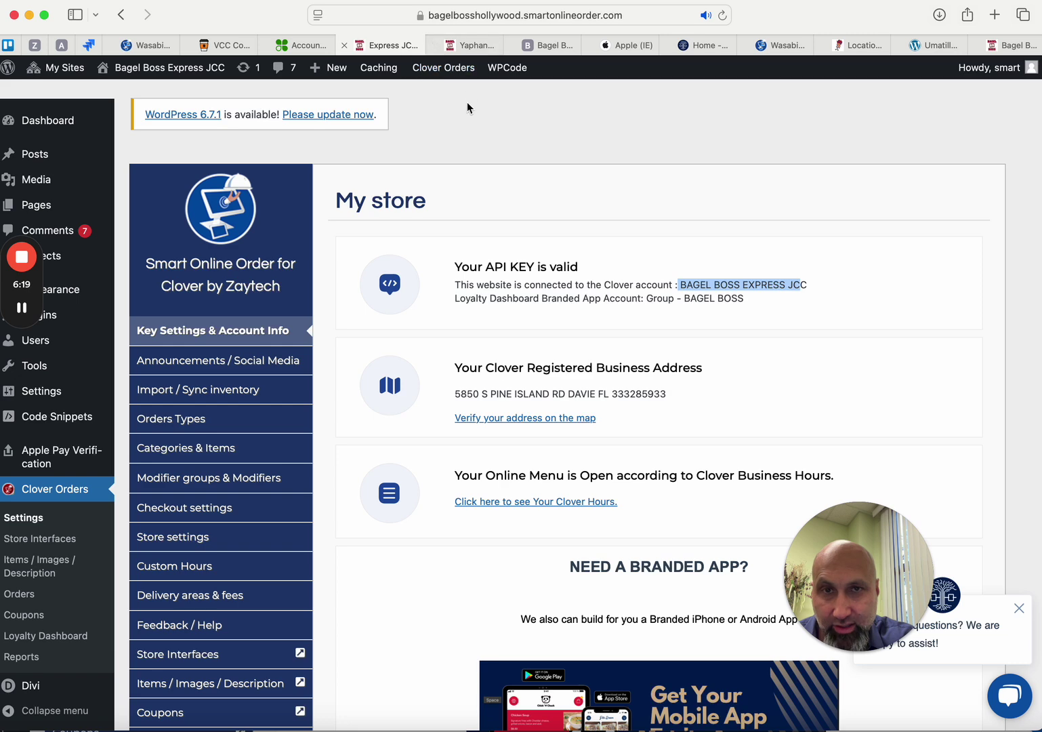
pyautogui.click(314, 42)
pyautogui.scroll(-1, 363, 407)
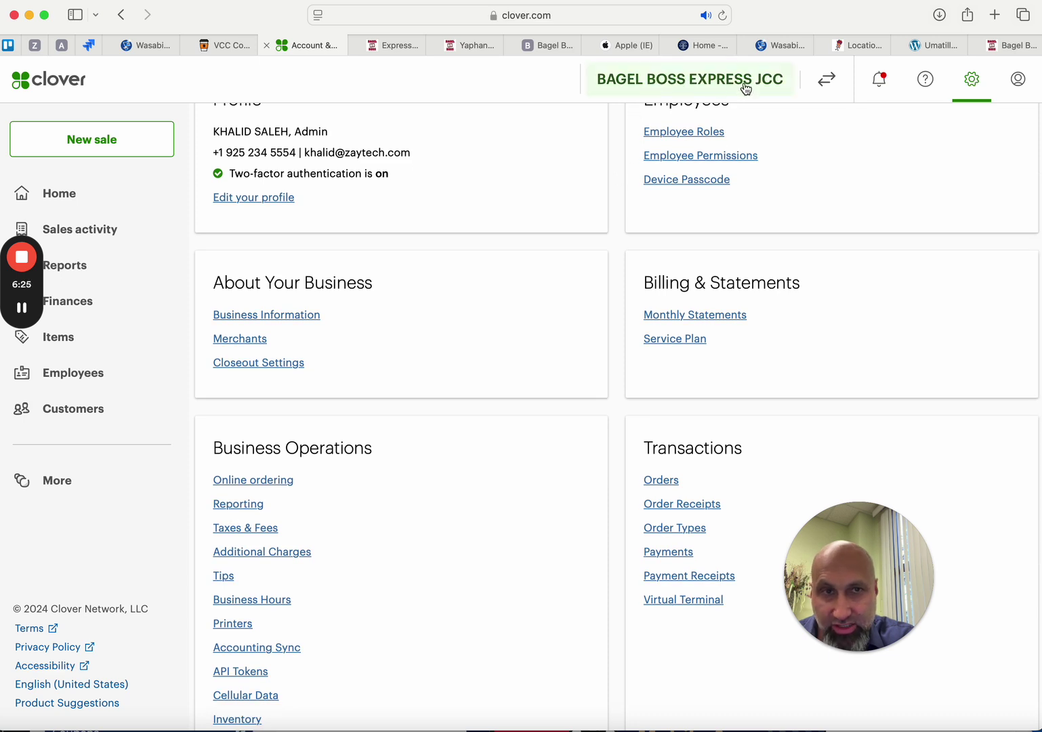
pyautogui.scroll(-3, 275, 485)
pyautogui.scroll(-3, 307, 535)
pyautogui.click(285, 571)
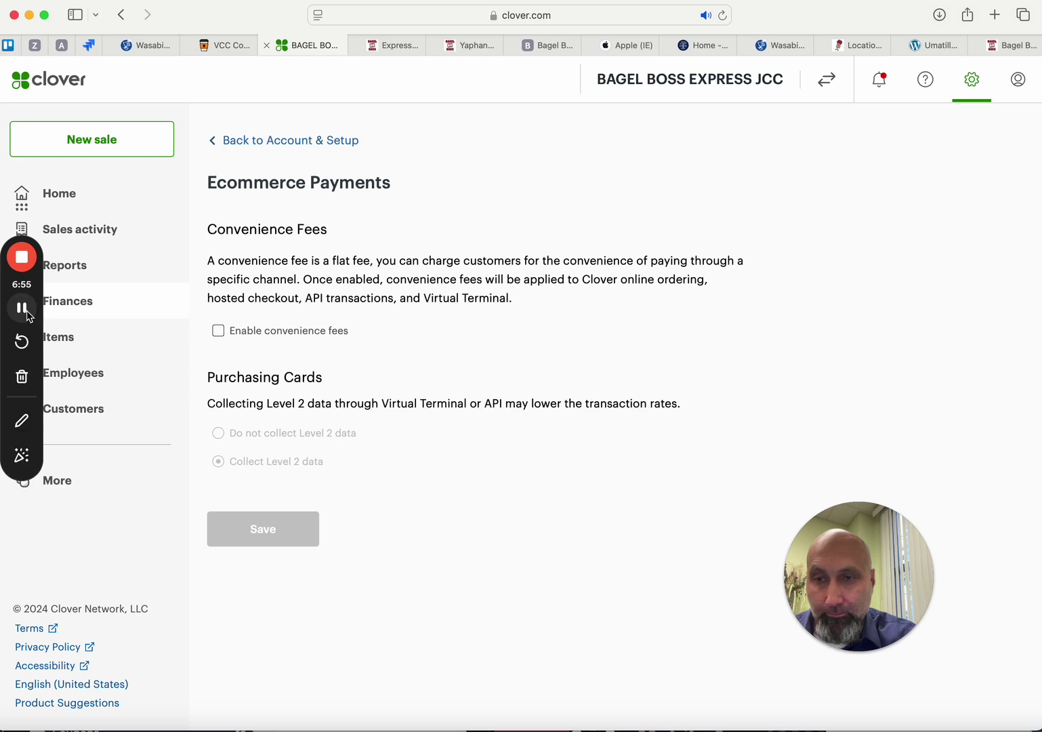
# Compare the Yaphank address listed on the Bagel Boss website with the registered business address in the Yaphank site's Clover Orders settings.
pyautogui.hotkey('ctrl', 'Tab')
pyautogui.hotkey('ctrl', 'Tab')
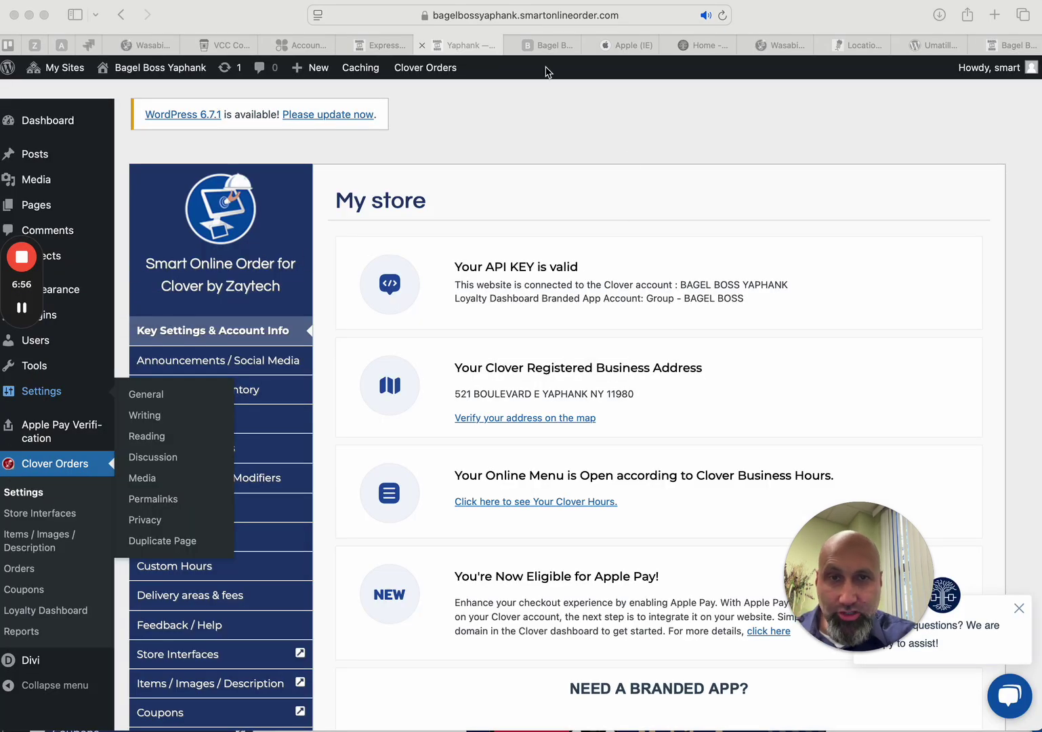
pyautogui.click(458, 394)
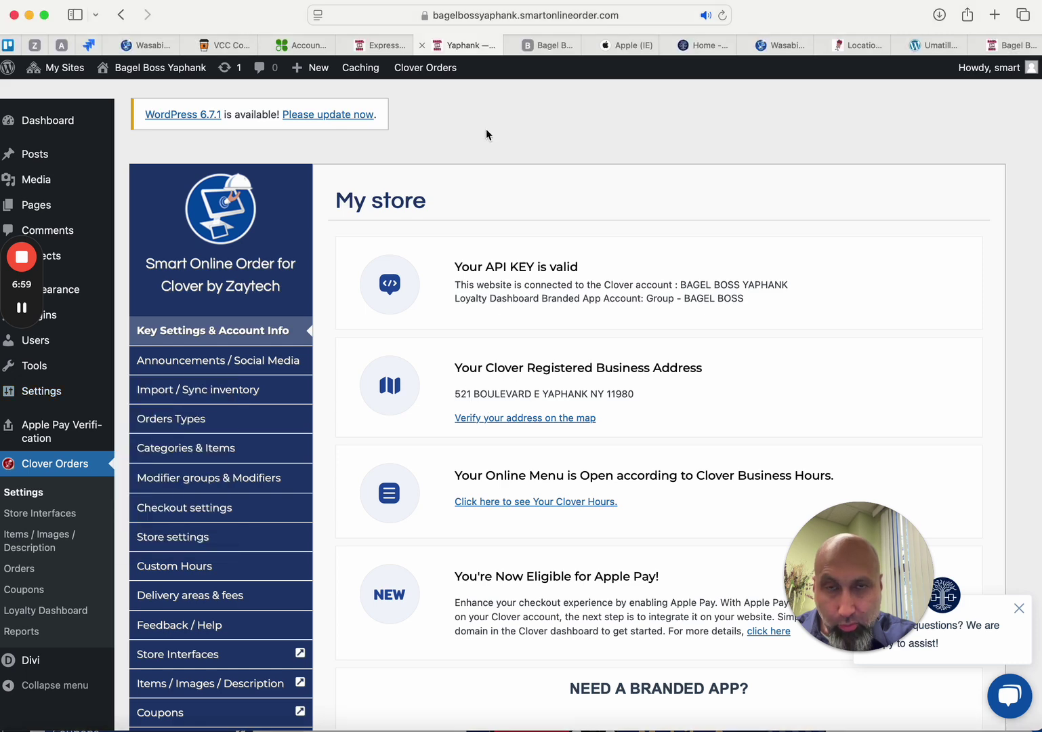
pyautogui.click(546, 46)
pyautogui.scroll(-5, 649, 444)
pyautogui.moveTo(830, 521); pyautogui.dragTo(976, 478)
pyautogui.scroll(-4, 702, 571)
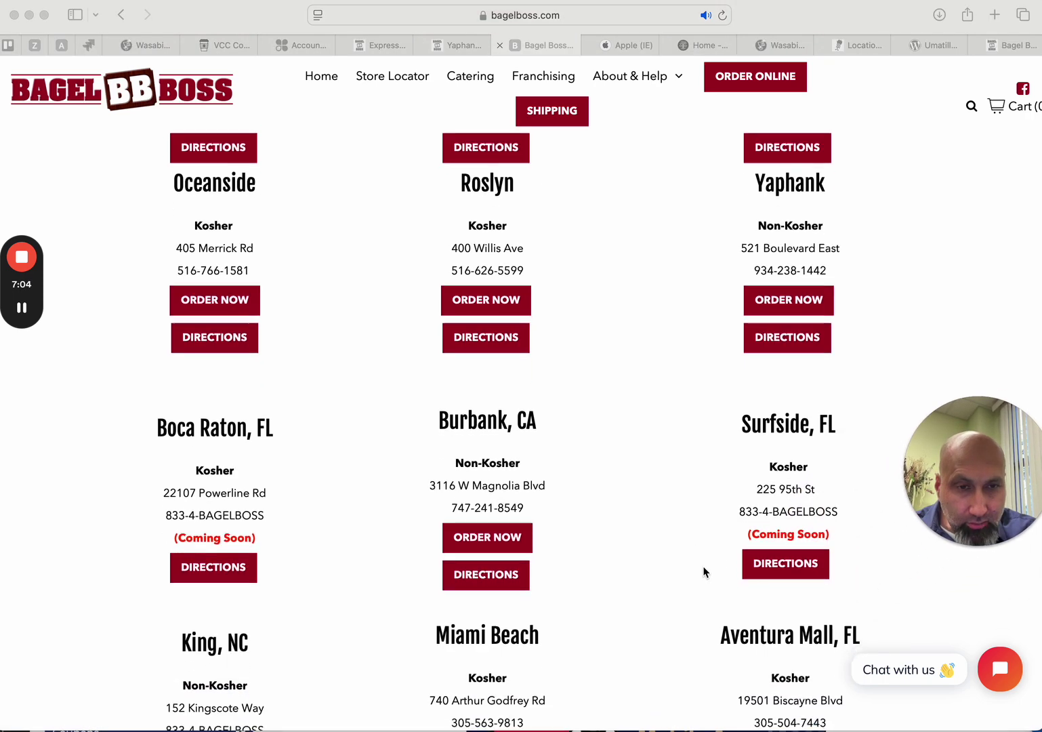
pyautogui.scroll(4, 706, 566)
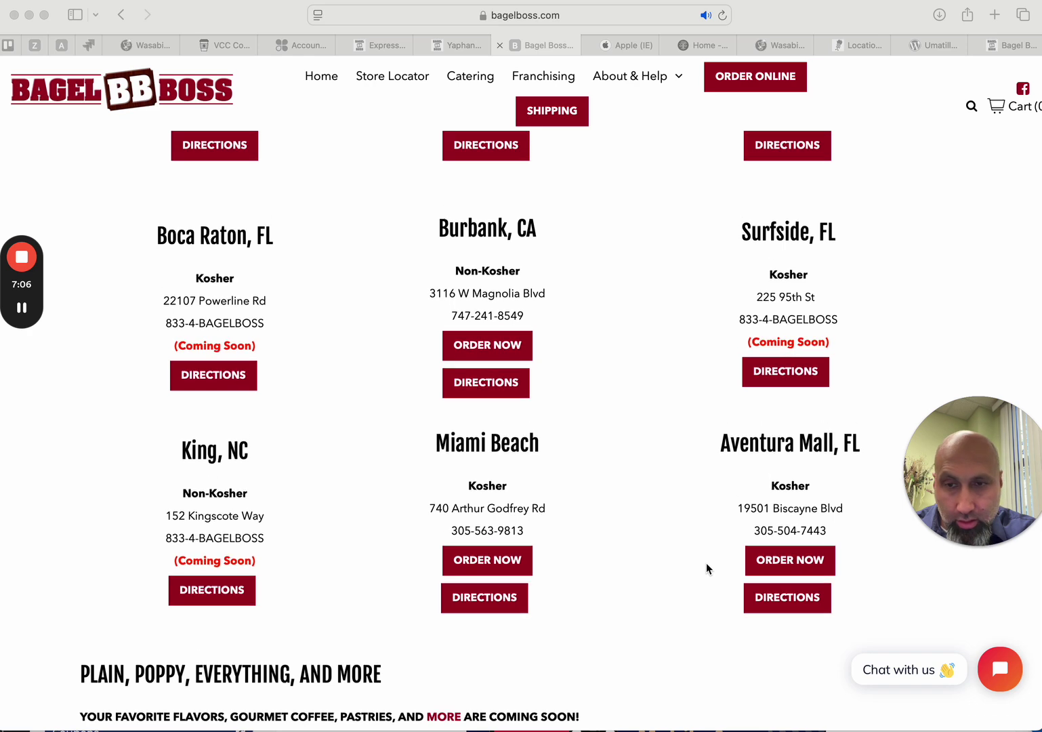
pyautogui.scroll(4, 706, 567)
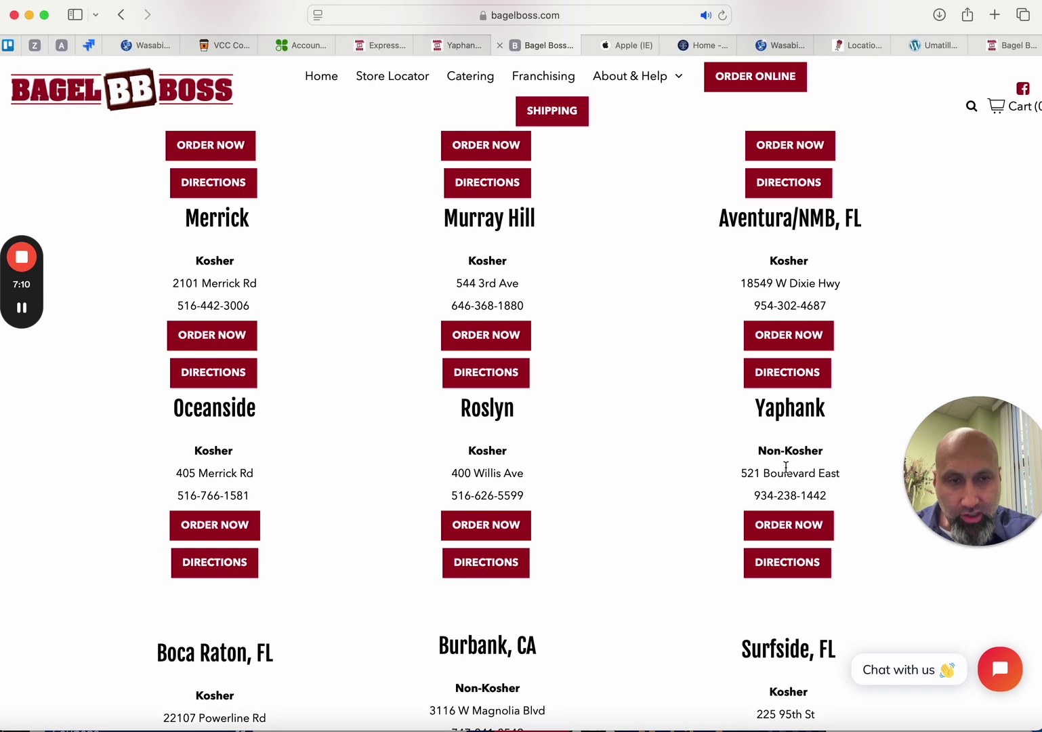
pyautogui.moveTo(741, 473); pyautogui.dragTo(778, 466)
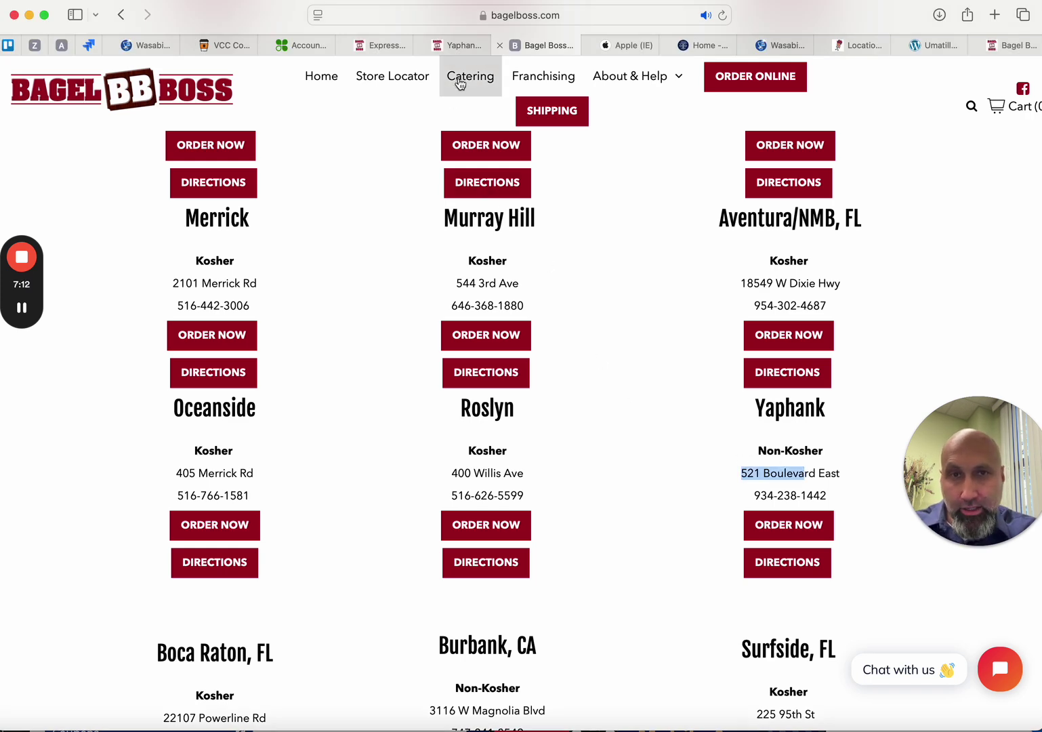
pyautogui.click(463, 45)
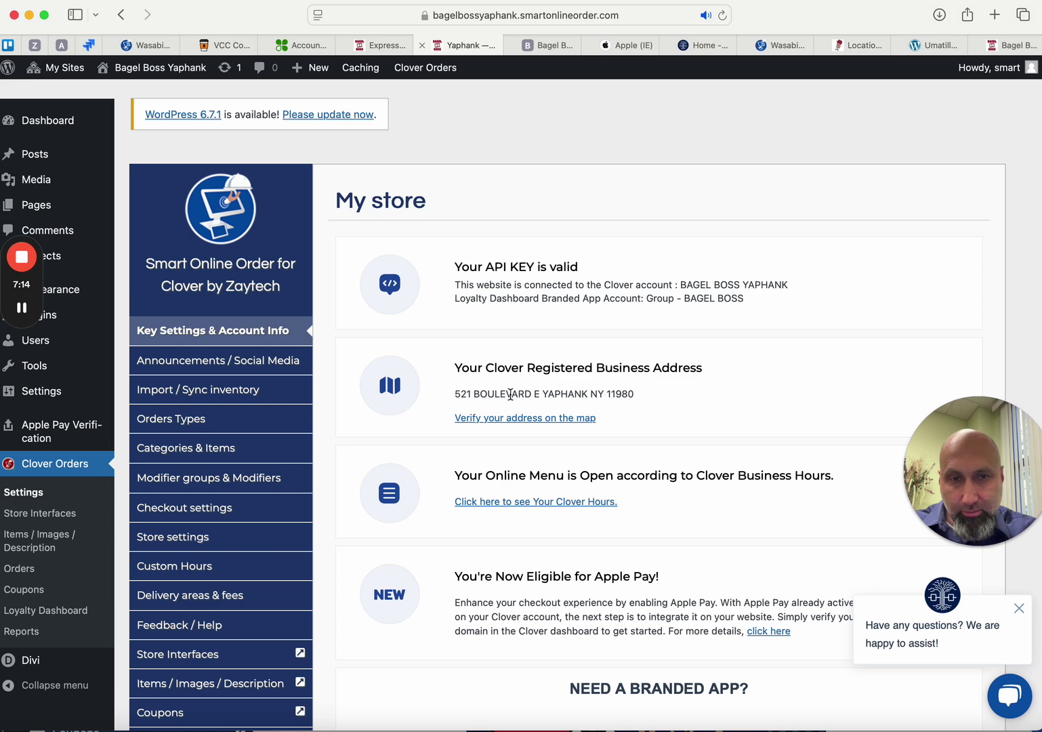
pyautogui.moveTo(461, 393); pyautogui.dragTo(648, 394)
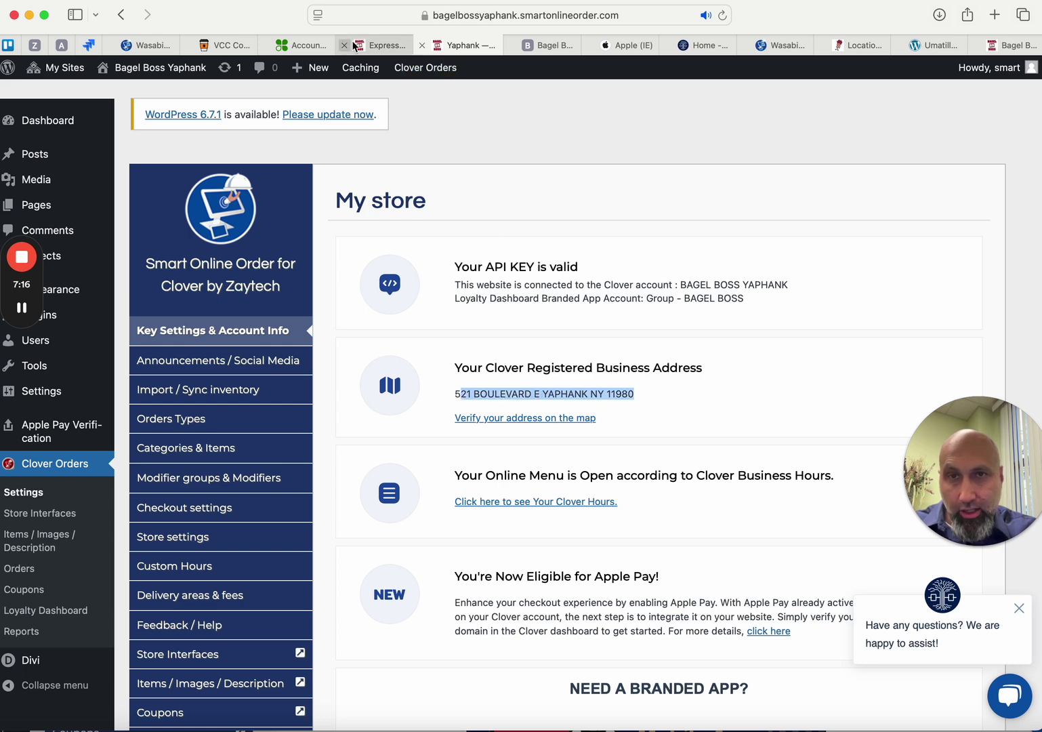
# Switch to the Bagel Boss Yaphank Clover dashboard, open Business Information and examine the business address.
pyautogui.click(302, 45)
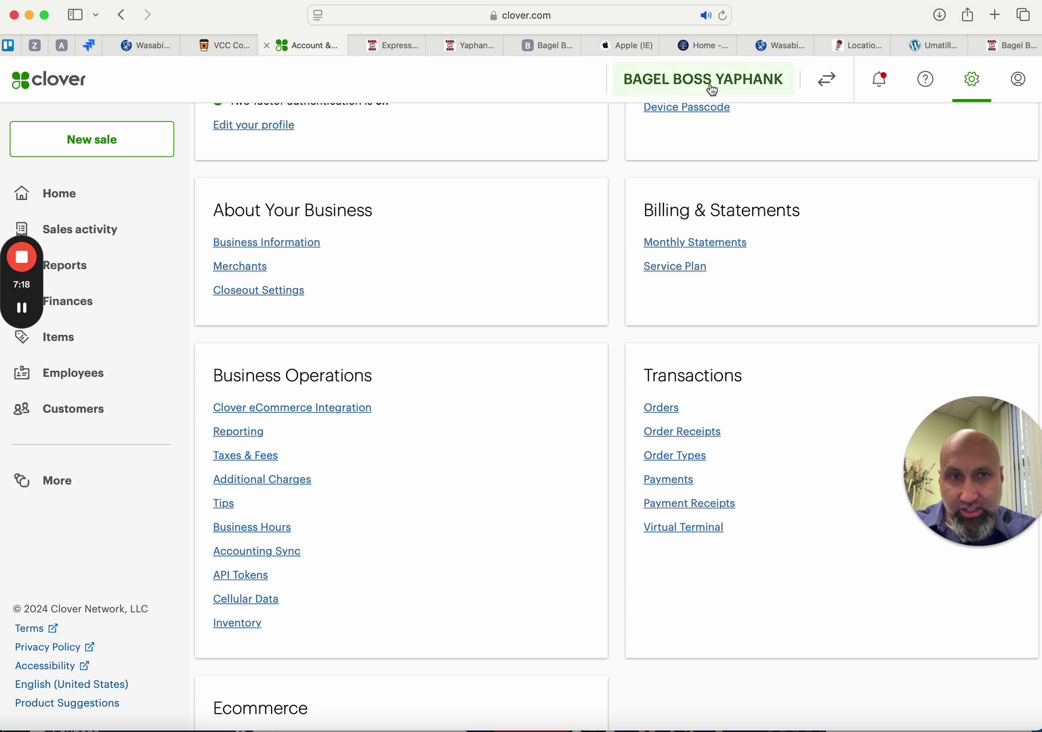
pyautogui.click(305, 246)
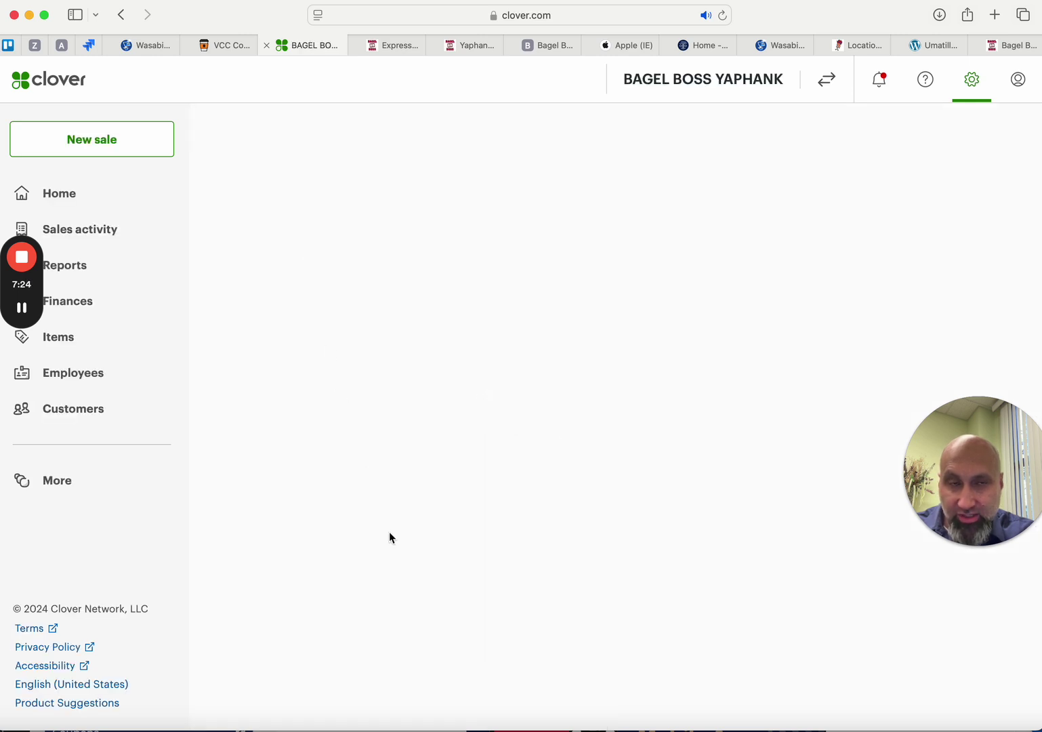
pyautogui.scroll(-5, 421, 516)
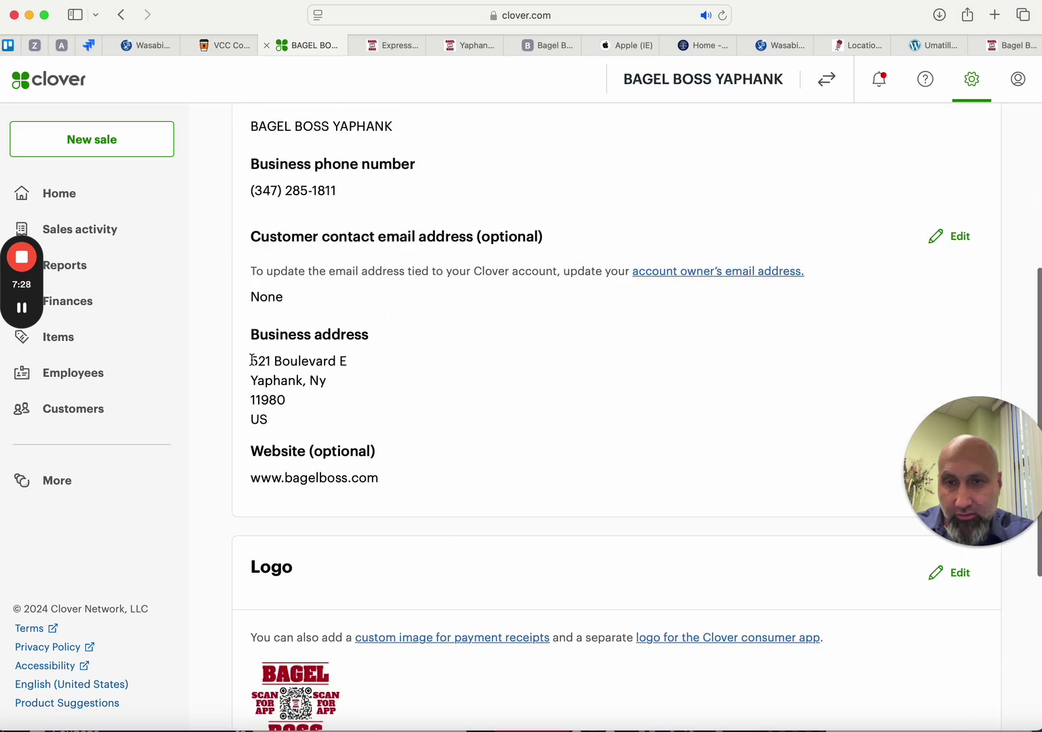
pyautogui.moveTo(251, 359); pyautogui.dragTo(329, 364)
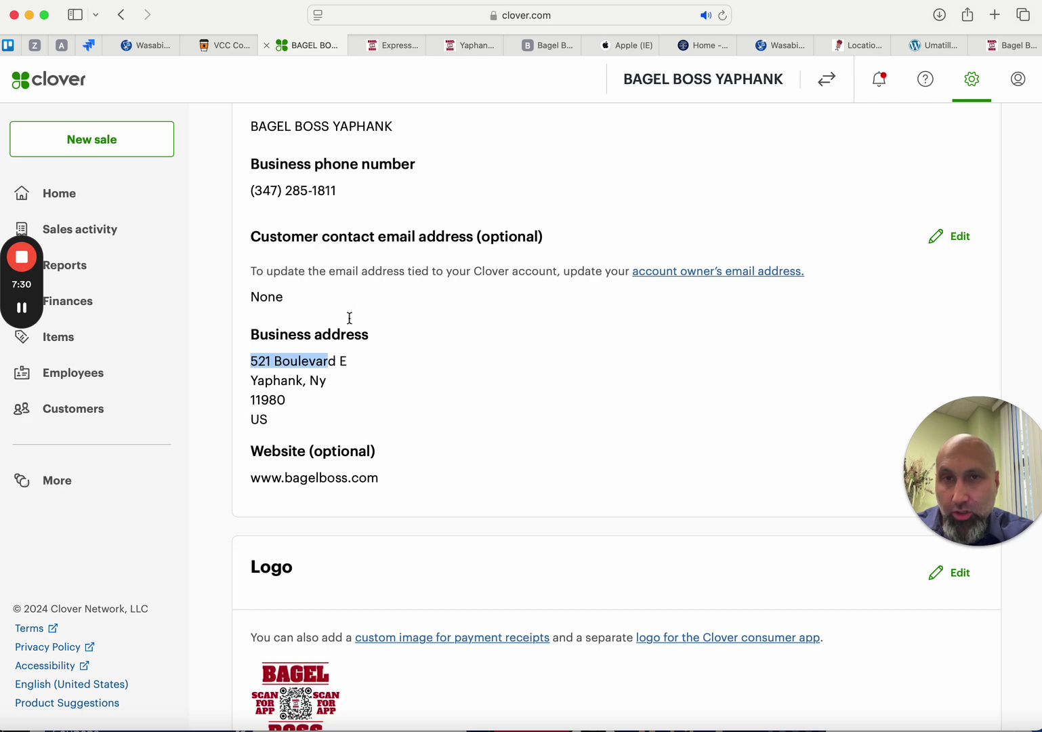
# Compare the registered address and connected account name on the Yaphank WordPress site with Clover's business information.
pyautogui.click(471, 48)
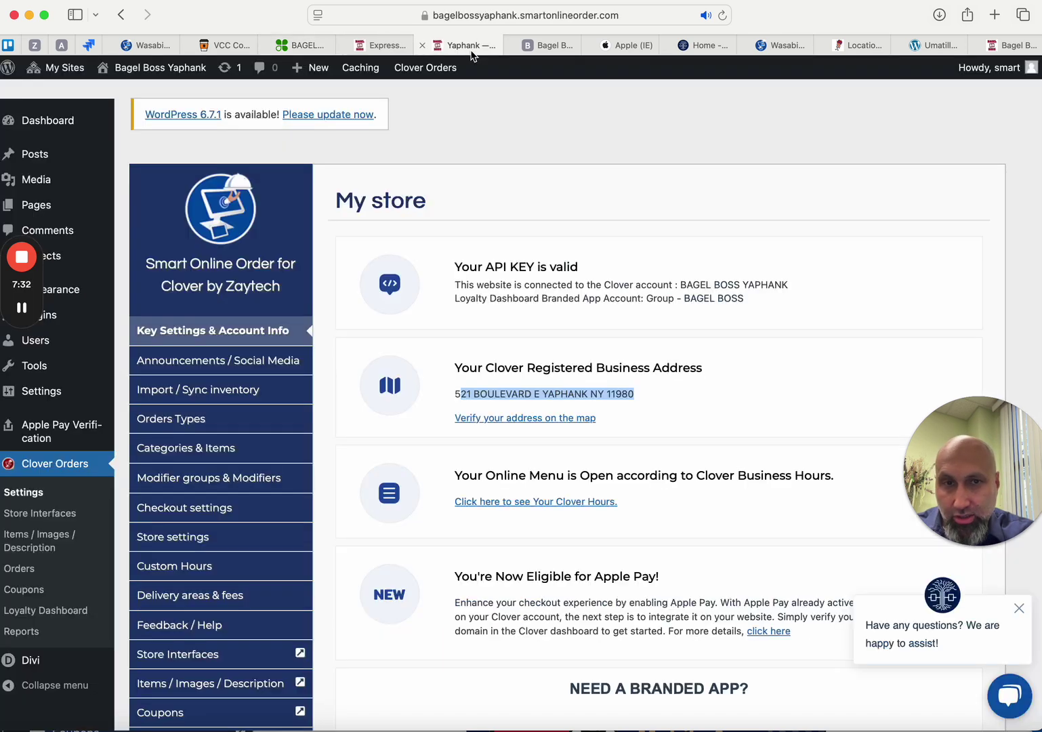
pyautogui.moveTo(455, 393); pyautogui.dragTo(630, 393)
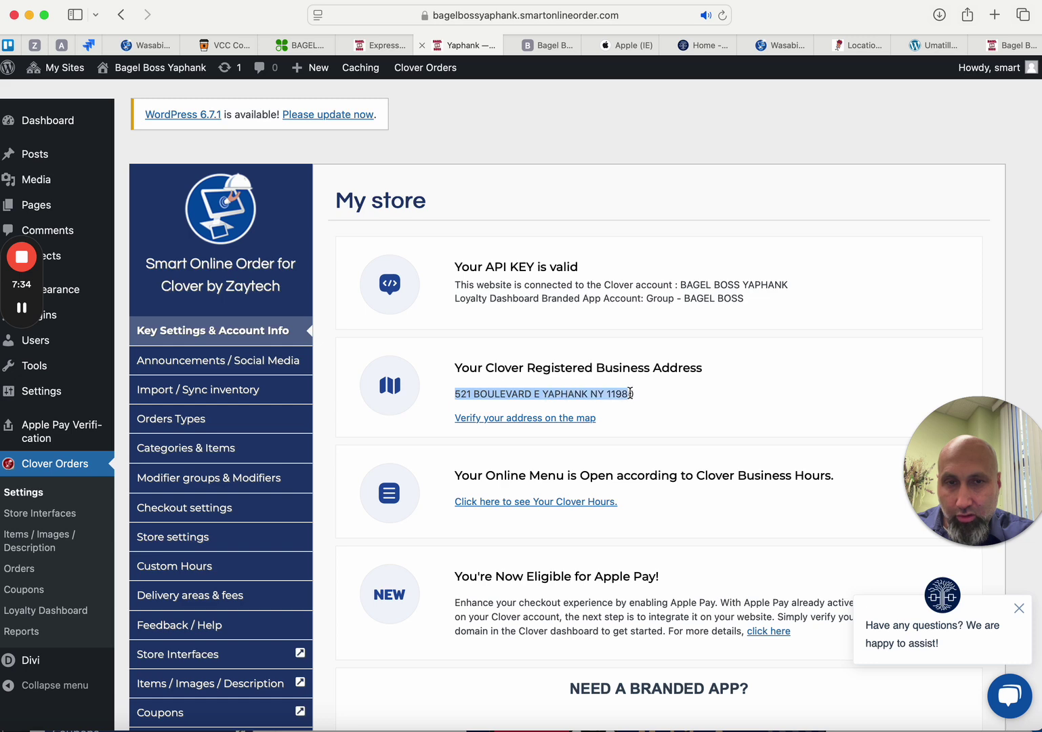
pyautogui.click(298, 45)
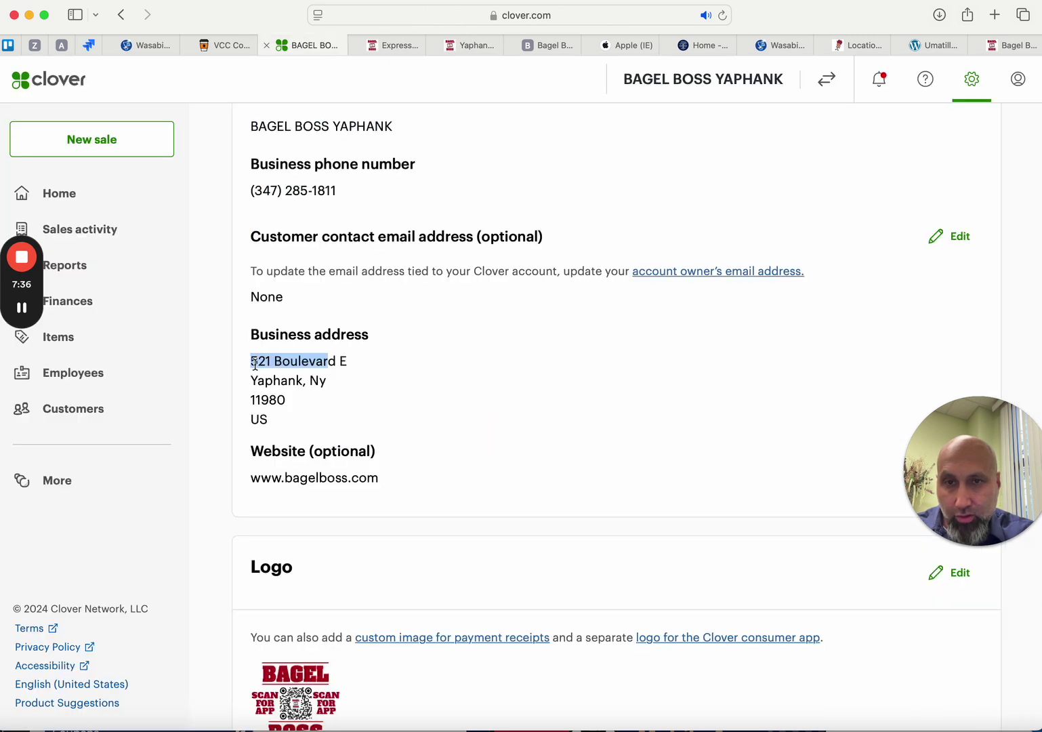
pyautogui.click(466, 46)
pyautogui.moveTo(679, 284); pyautogui.dragTo(788, 285)
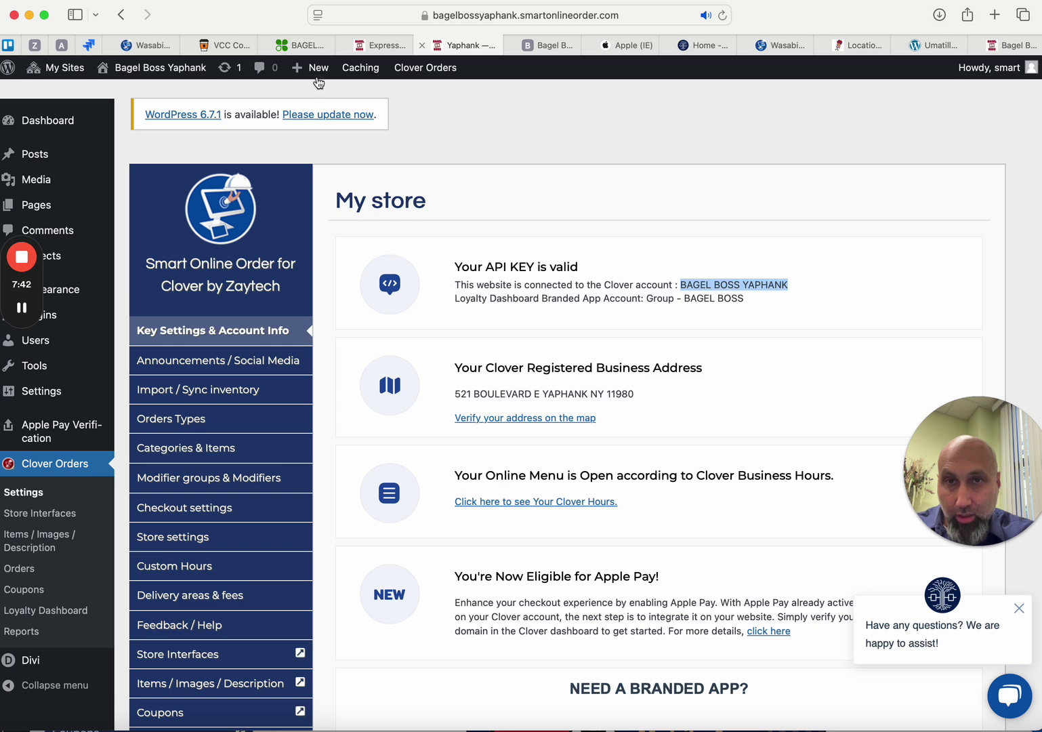
pyautogui.click(309, 44)
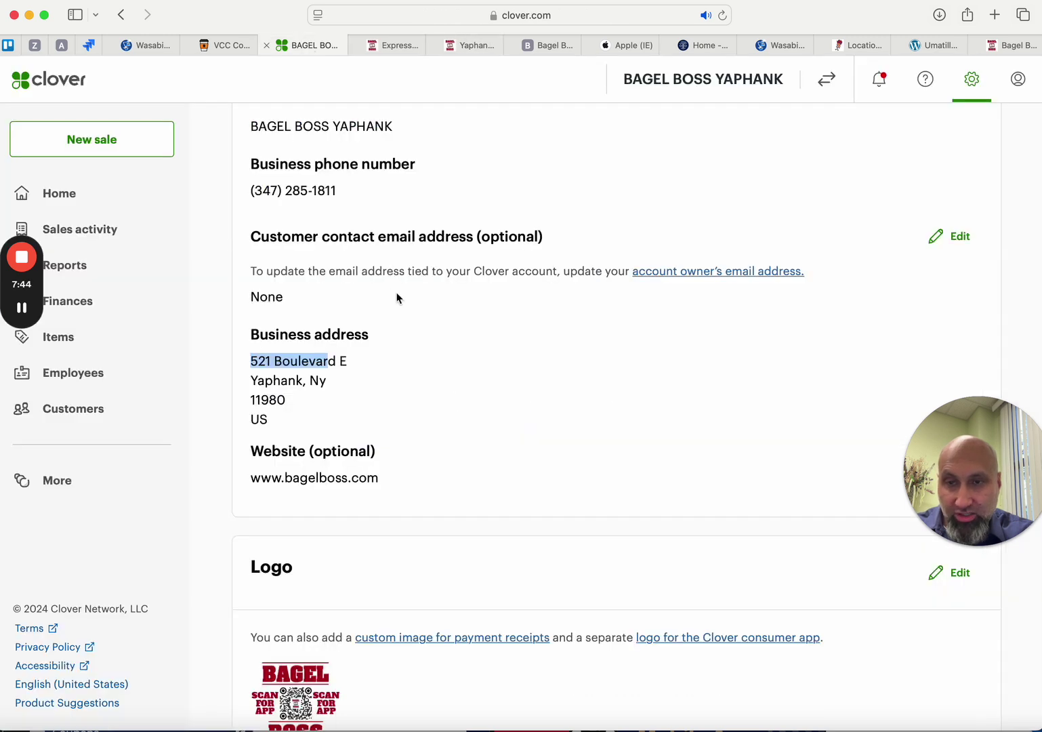
# View all Clover settings for Bagel Boss Yaphank and open Ecommerce Payments.
pyautogui.click(973, 85)
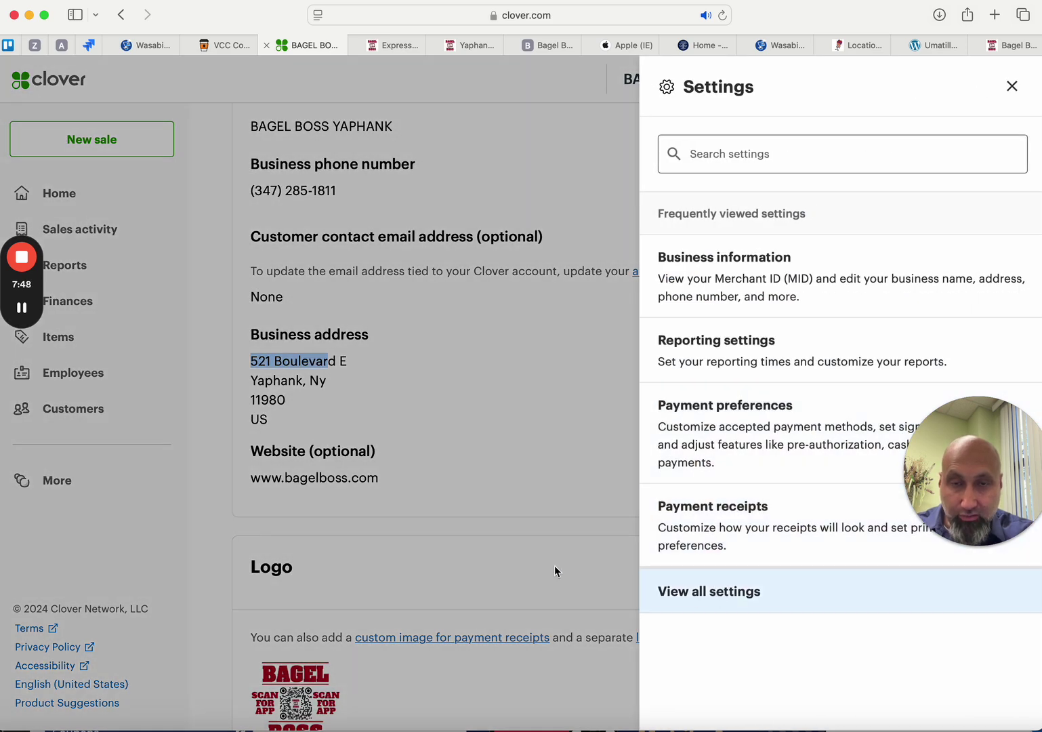
pyautogui.scroll(-5, 460, 526)
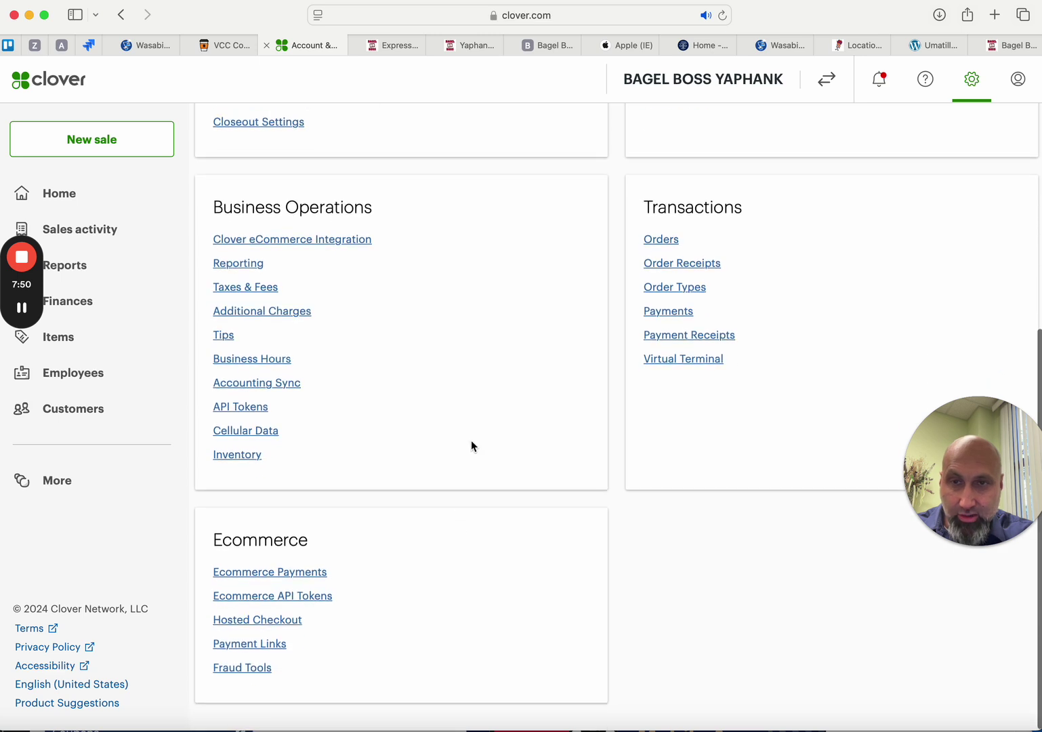
pyautogui.click(311, 574)
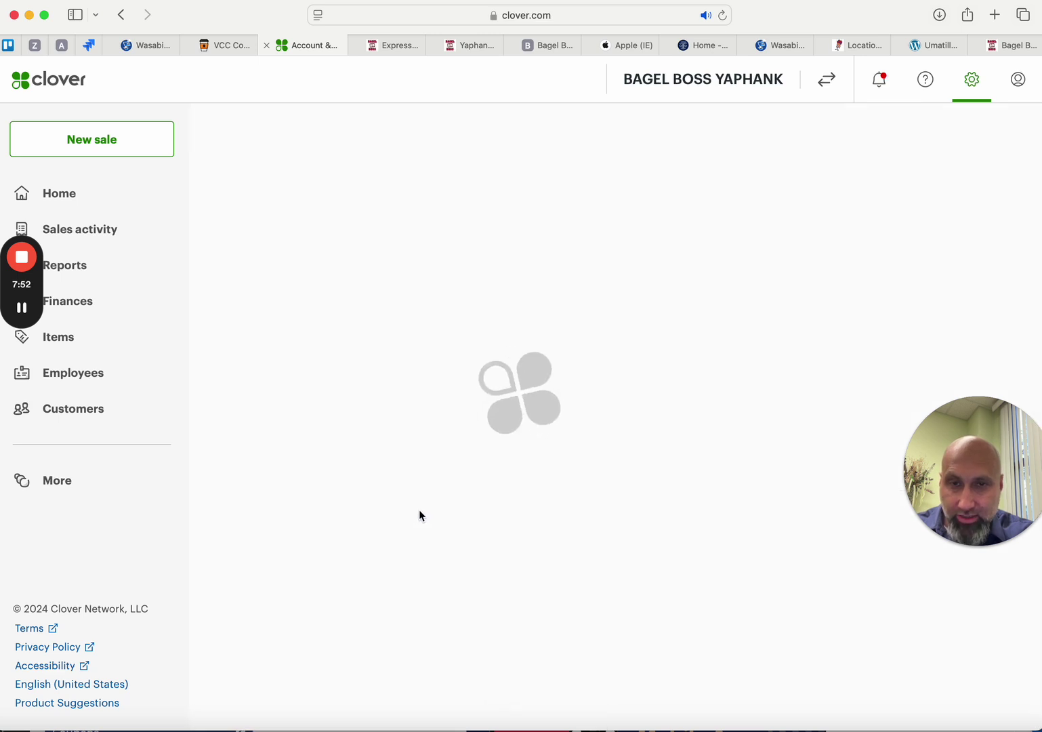
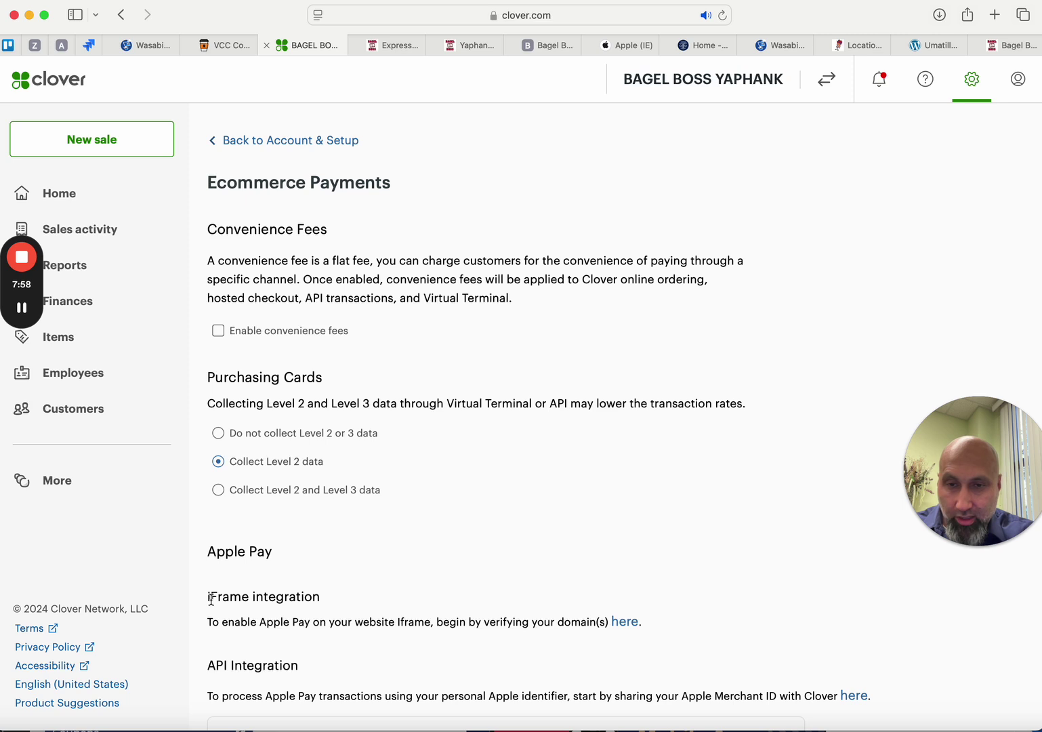
# Examine the IFrame integration and API Integration headings in the Apple Pay section of Ecommerce Payments.
pyautogui.moveTo(211, 597); pyautogui.dragTo(271, 599)
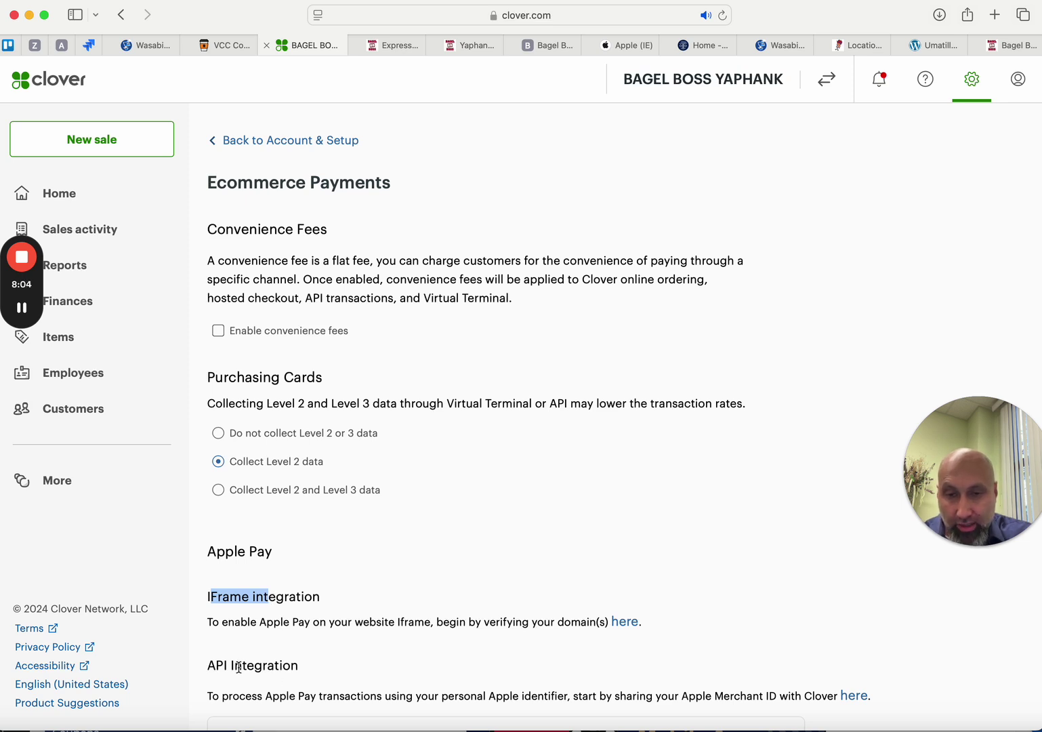
pyautogui.moveTo(206, 597); pyautogui.dragTo(315, 596)
pyautogui.moveTo(209, 663); pyautogui.dragTo(310, 664)
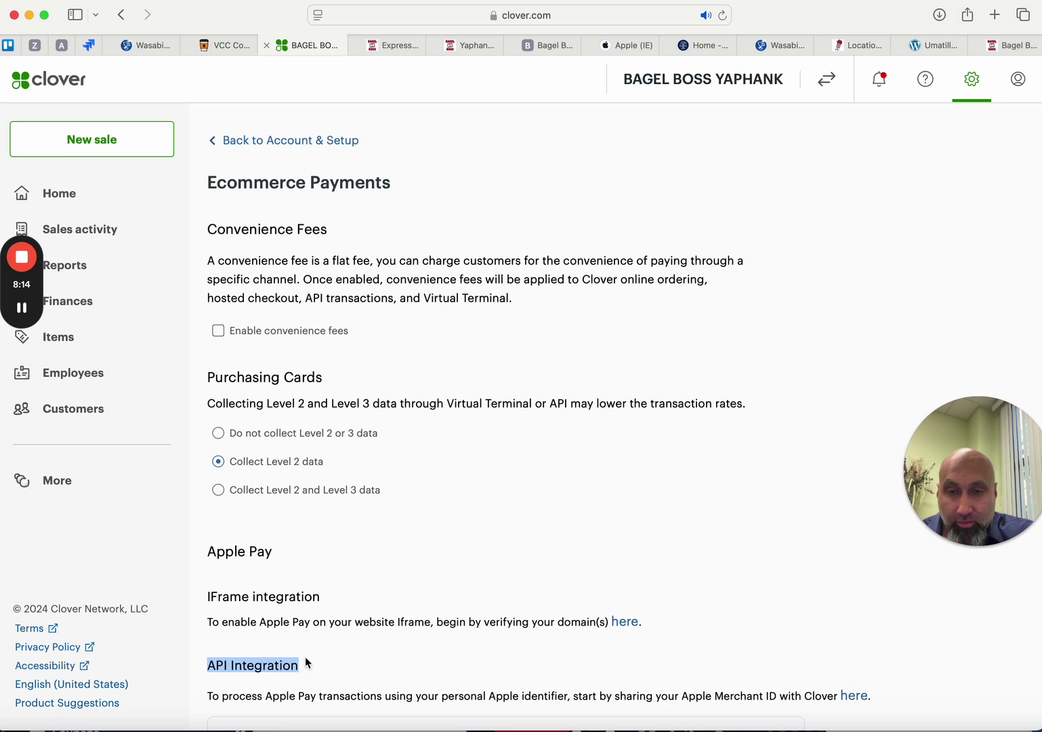
pyautogui.moveTo(209, 599); pyautogui.dragTo(328, 602)
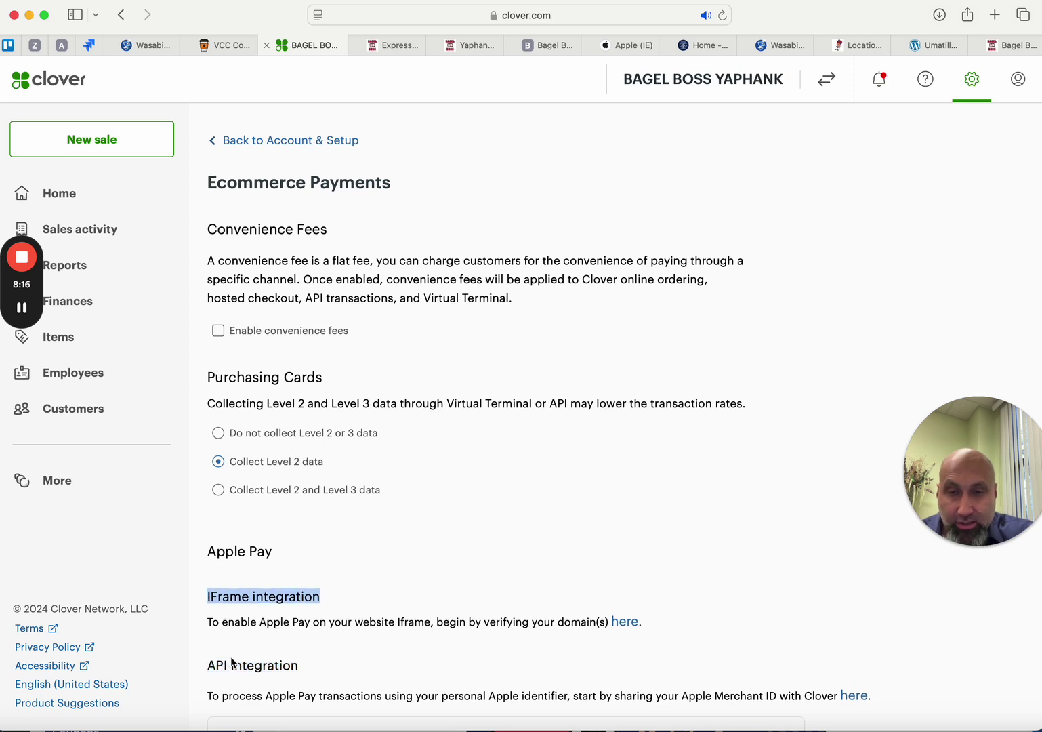
pyautogui.moveTo(209, 666); pyautogui.dragTo(306, 669)
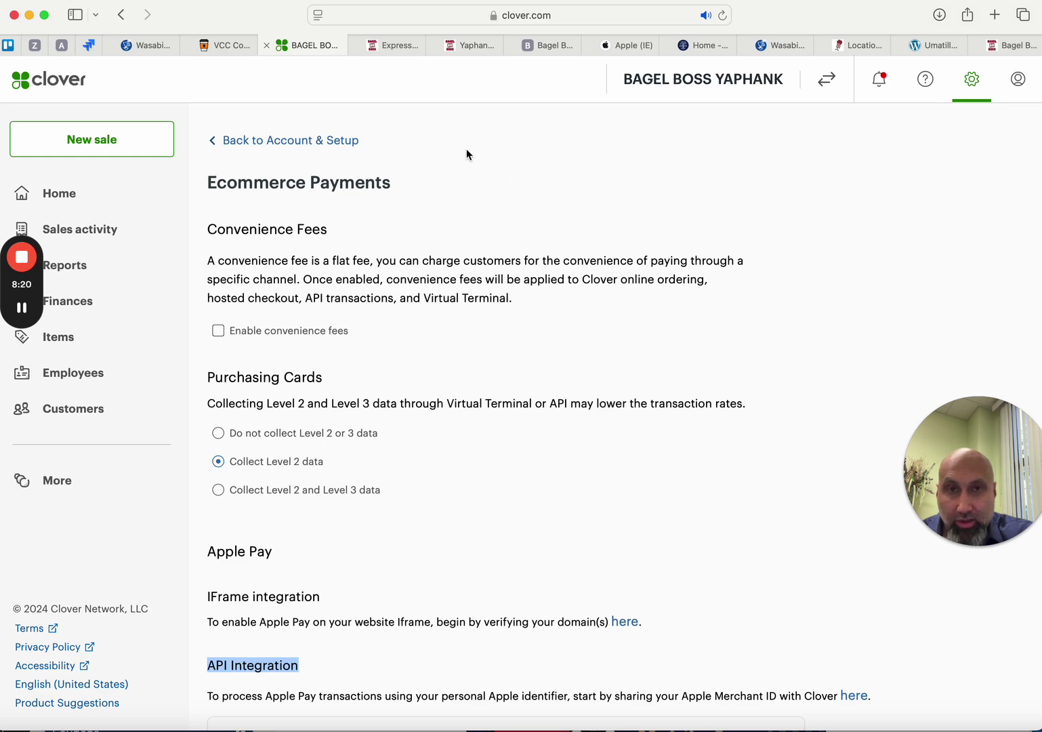
# Switch to the Express JCC WordPress site and open its Apple Pay domain verification file upload page.
pyautogui.click(398, 47)
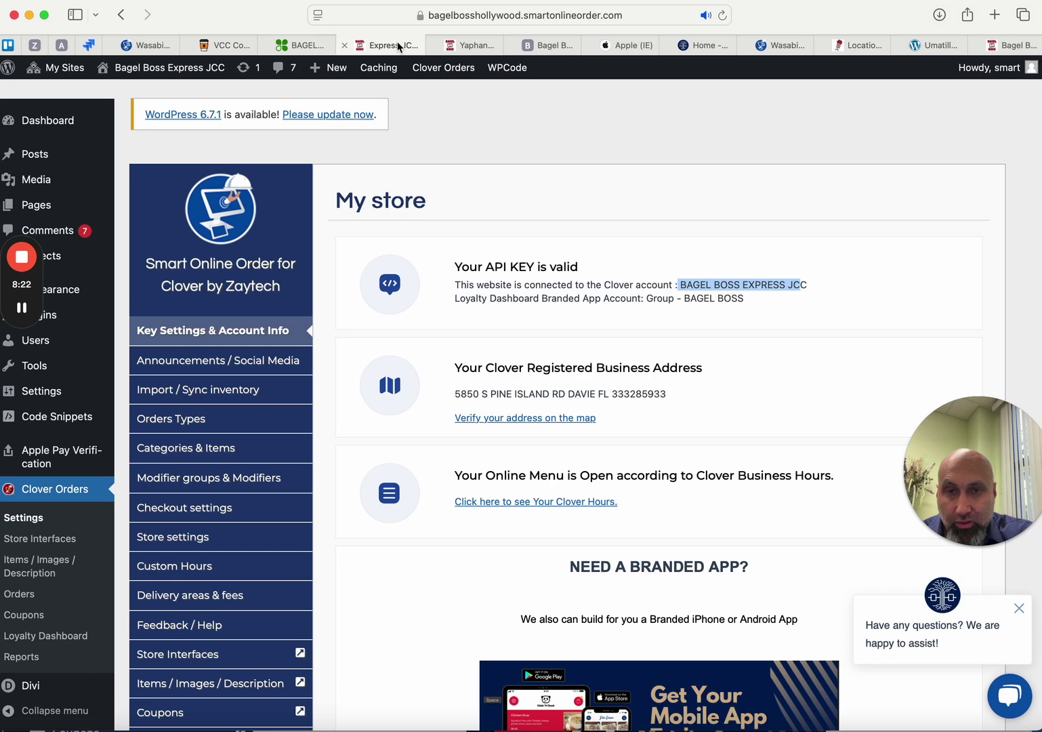
pyautogui.scroll(-5, 447, 589)
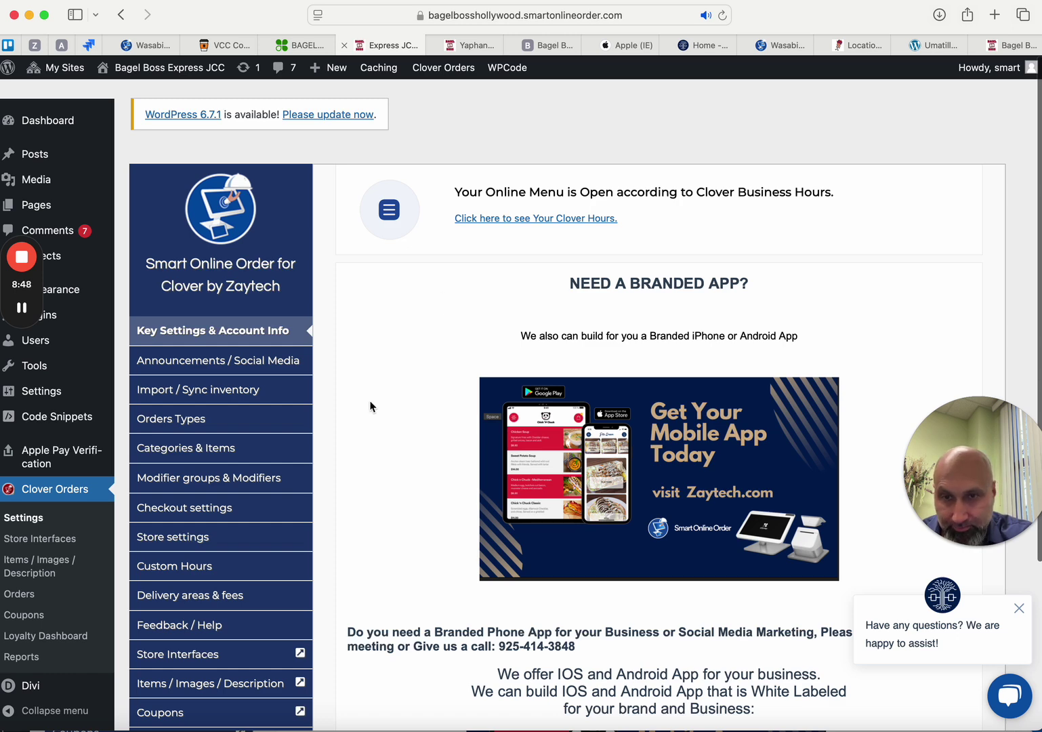
pyautogui.click(71, 453)
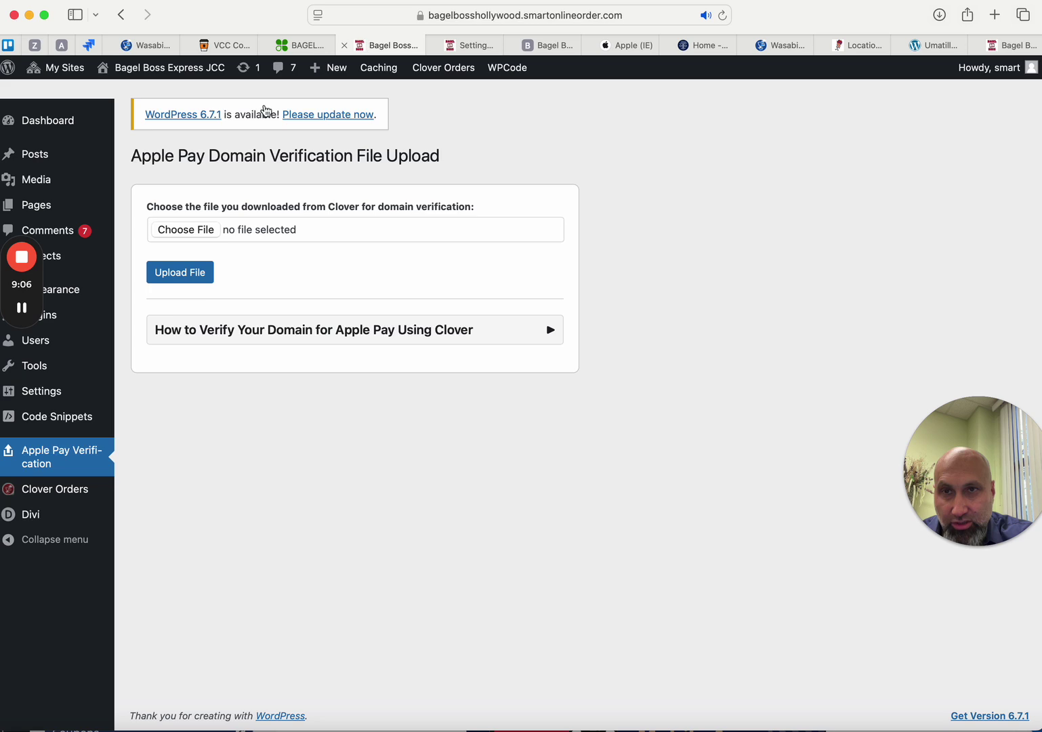
pyautogui.click(21, 307)
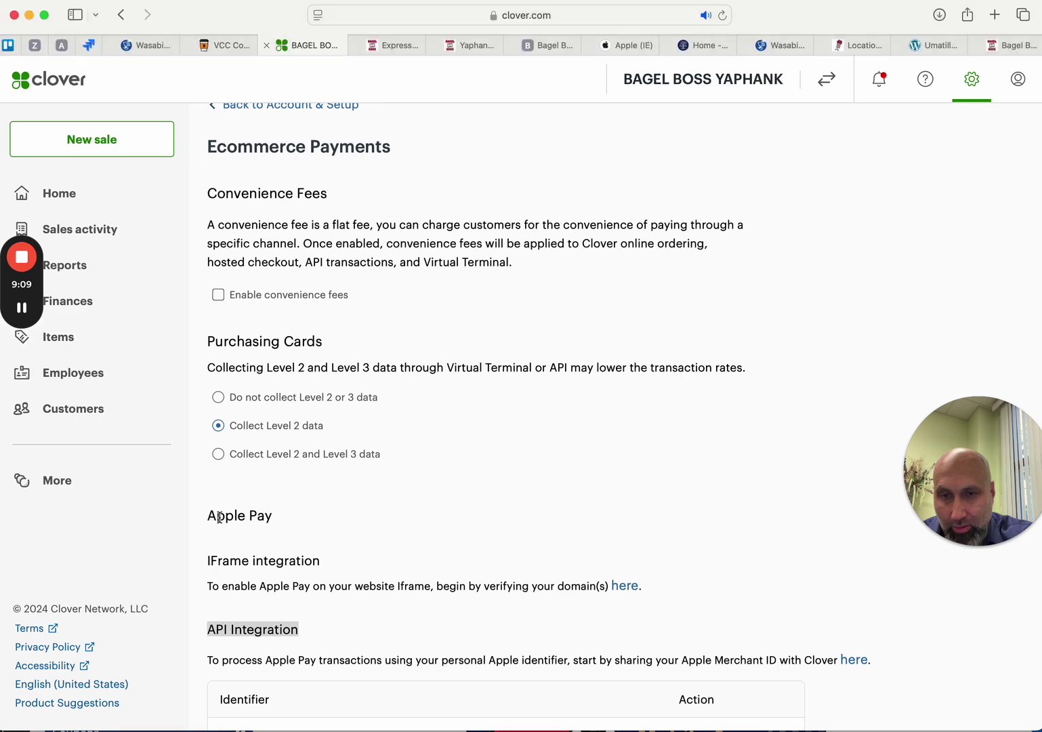
# Open the Enable Apple Pay form from the IFrame integration section, ready for the website domain.
pyautogui.moveTo(209, 563); pyautogui.dragTo(431, 588)
pyautogui.click(624, 587)
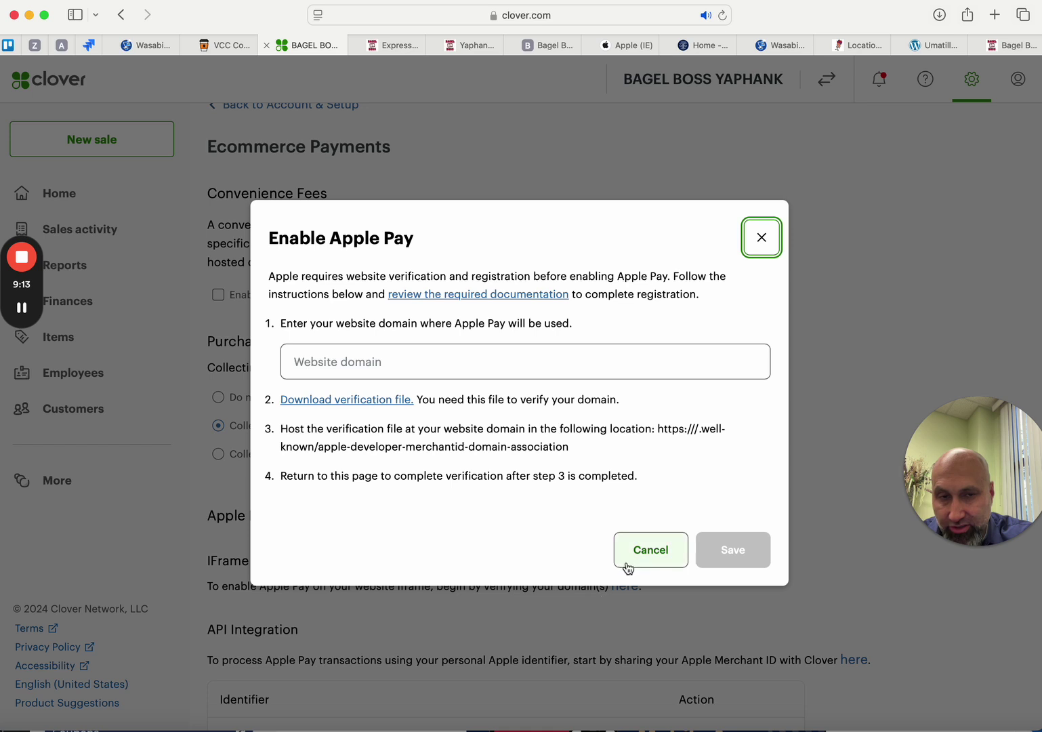
pyautogui.click(347, 364)
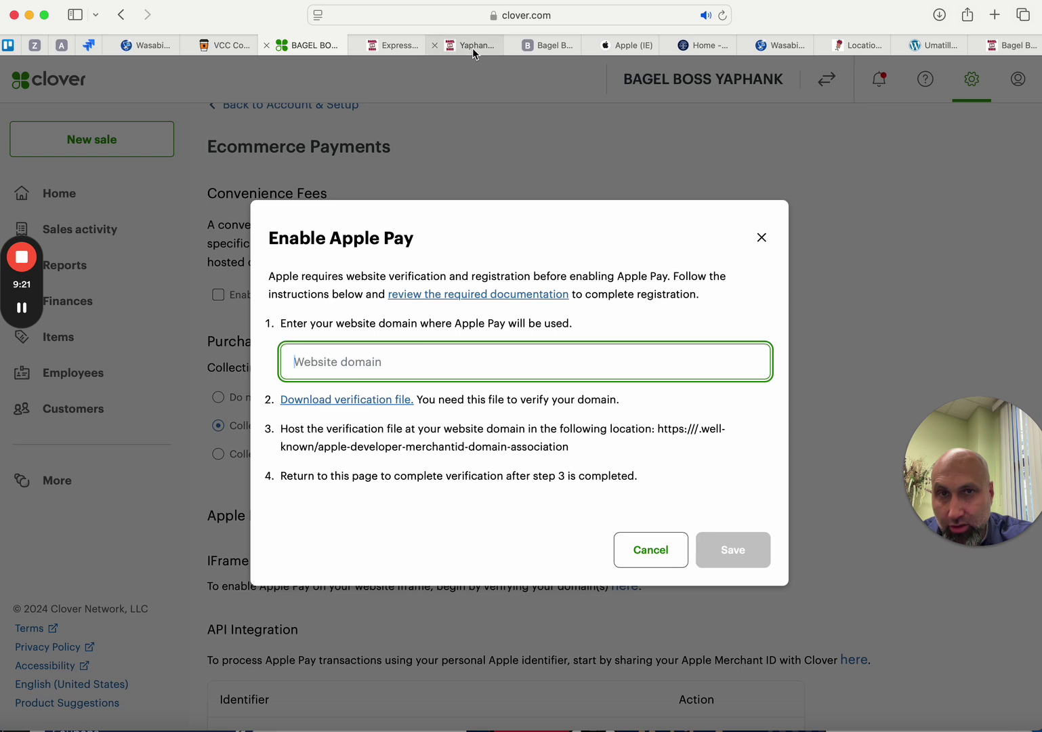
# Switch to the Bagel Boss Yaphank WordPress site and check the connected Clover account name in the Clover Orders settings.
pyautogui.moveTo(473, 49)
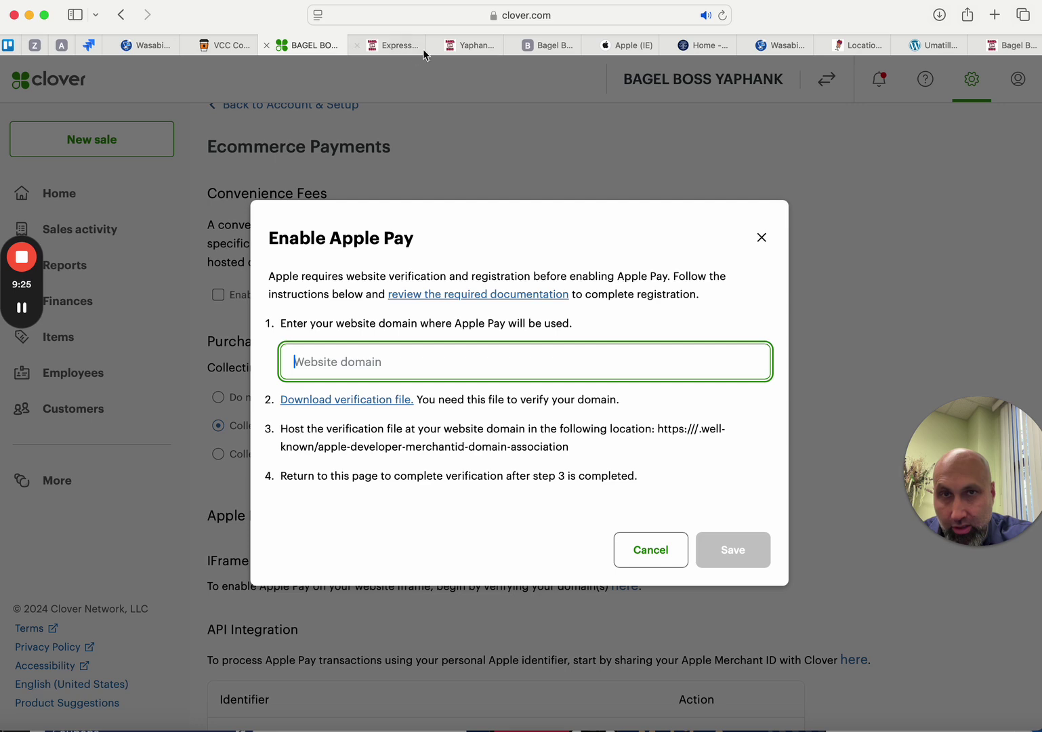
pyautogui.click(468, 45)
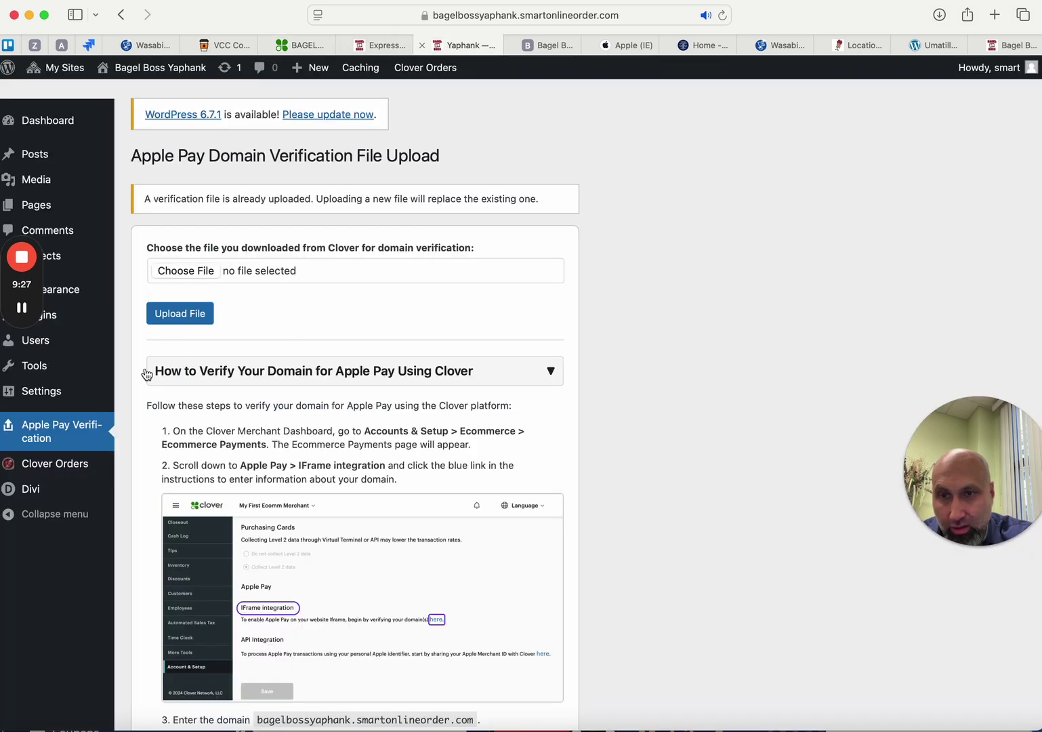
pyautogui.moveTo(64, 469)
pyautogui.click(150, 469)
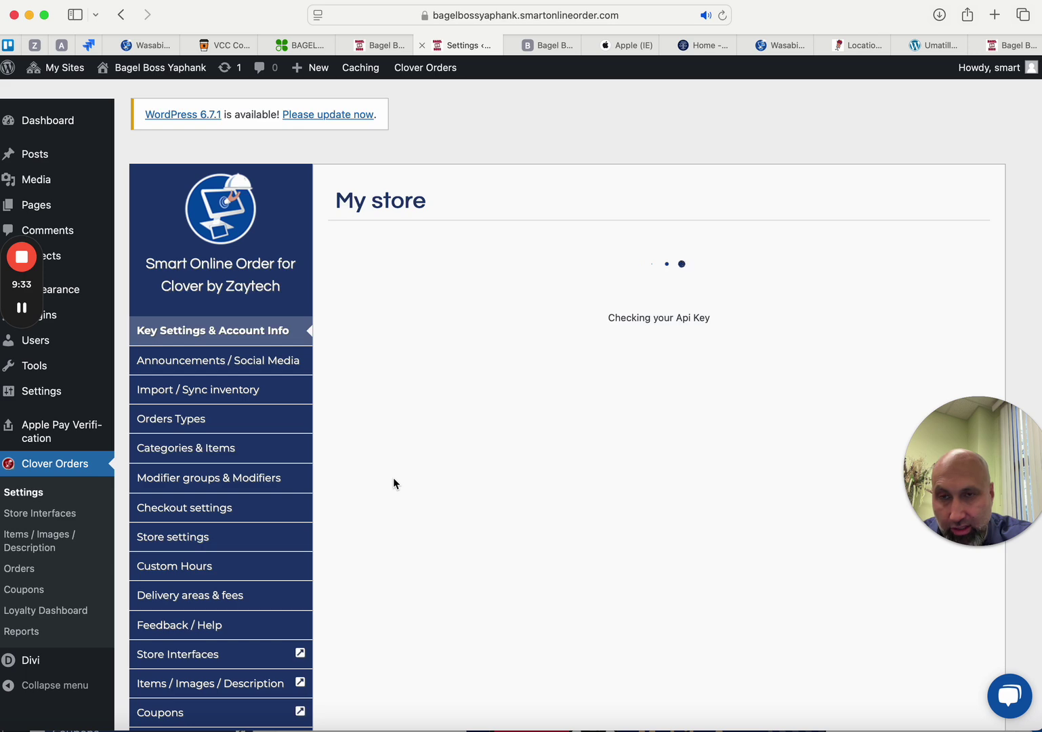
pyautogui.moveTo(681, 285); pyautogui.dragTo(789, 285)
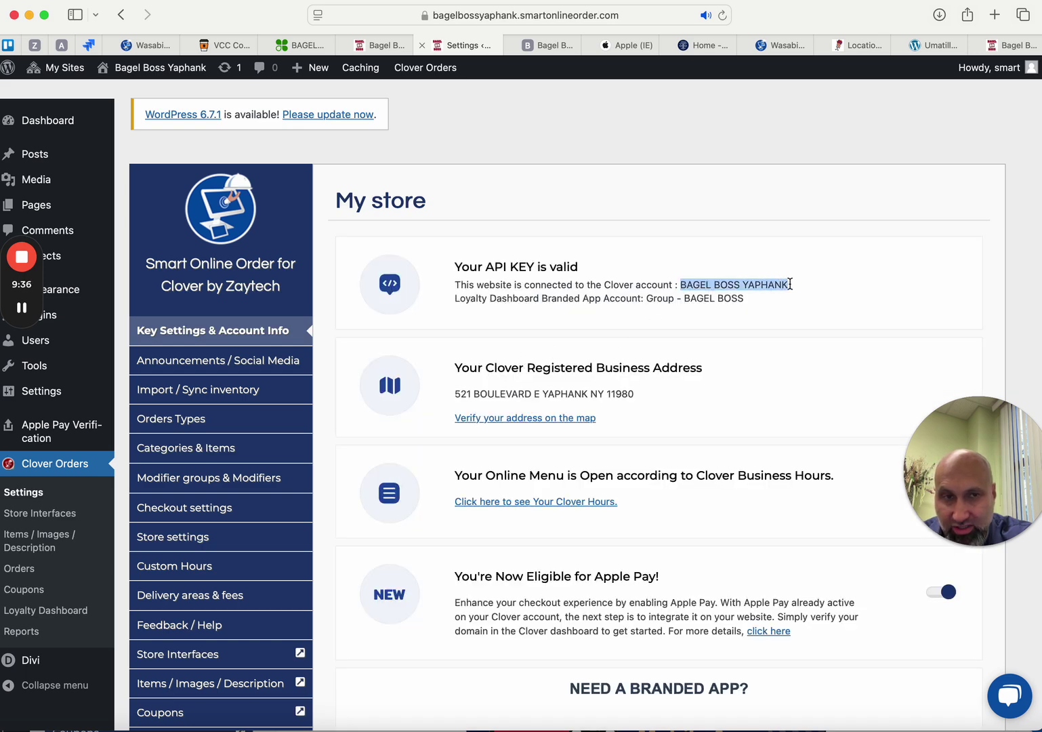
# Expand the domain verification instructions on the Apple Pay Verification page and copy the site domain given in step 3.
pyautogui.click(65, 437)
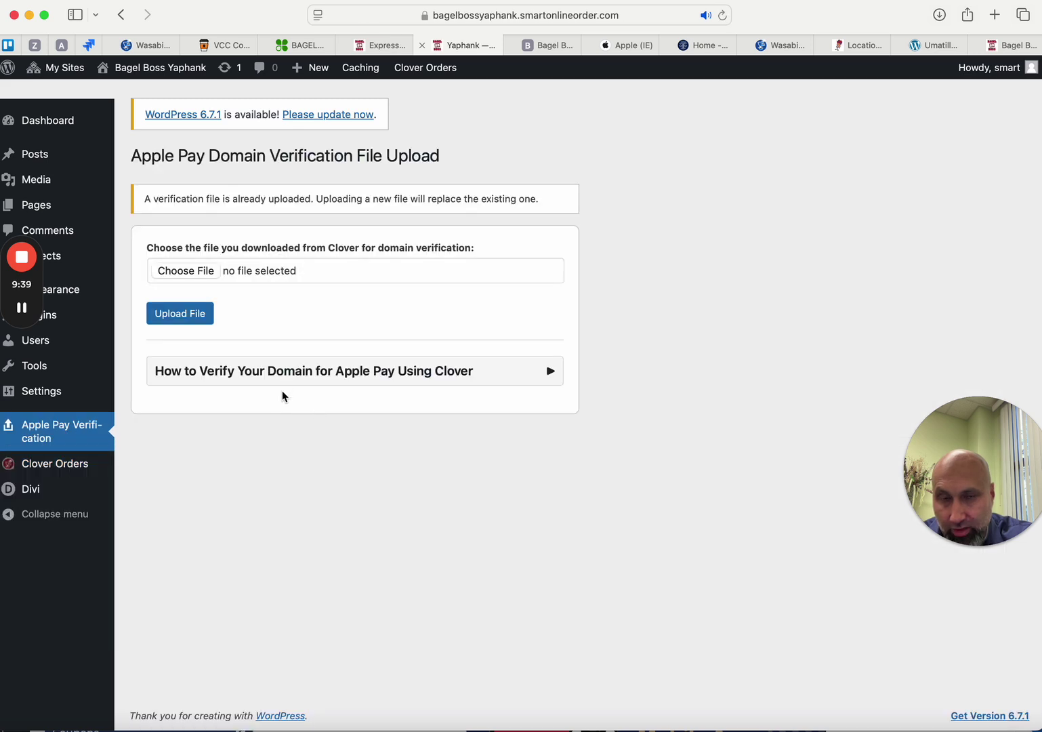
pyautogui.click(551, 374)
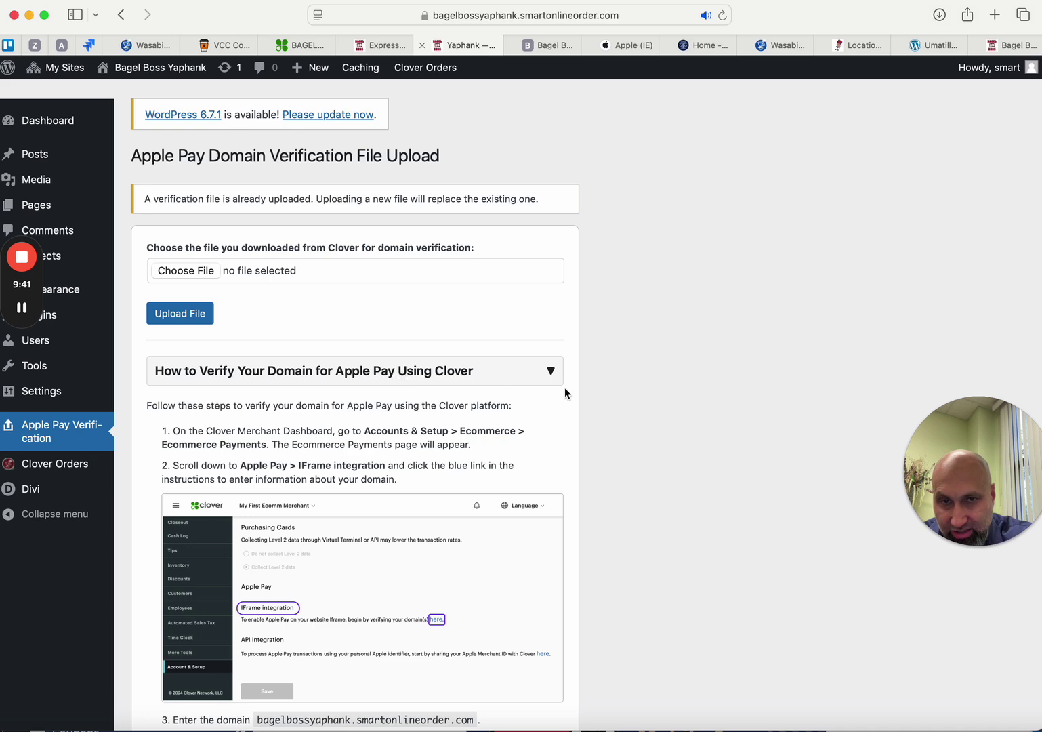
pyautogui.scroll(-5, 315, 476)
pyautogui.moveTo(258, 475); pyautogui.dragTo(474, 474)
pyautogui.rightClick(458, 483)
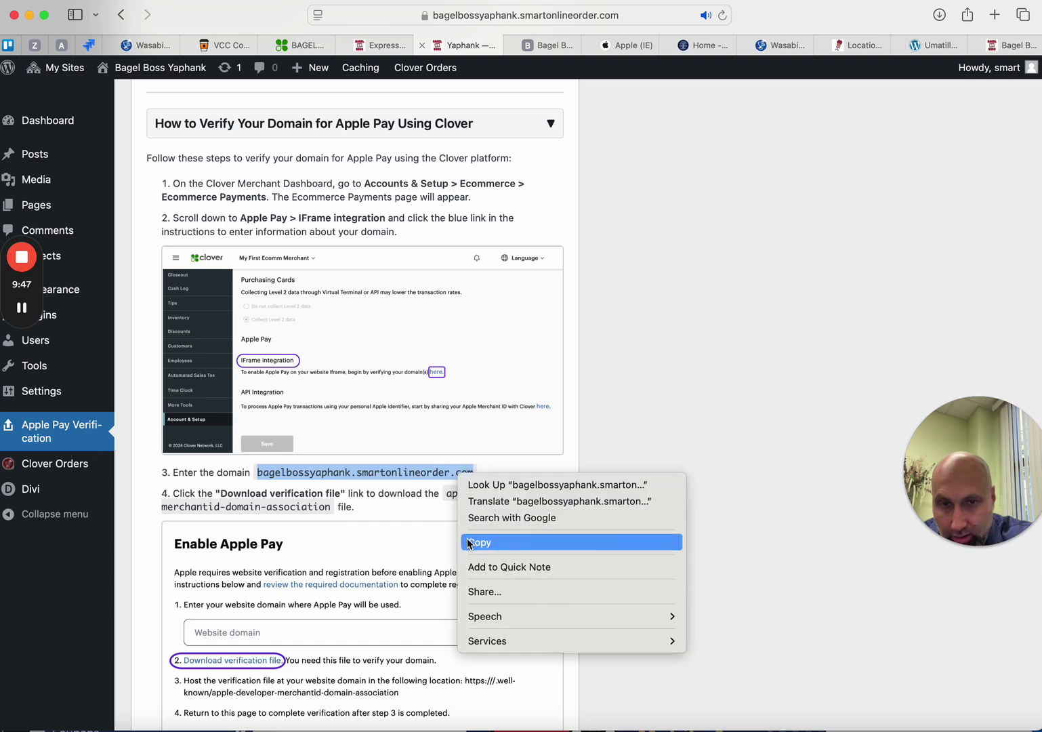
pyautogui.click(488, 542)
# Return to Clover and enter bagelbossyaphank.smartonlineorder.com as the website domain in the Enable Apple Pay form.
pyautogui.scroll(1, 284, 515)
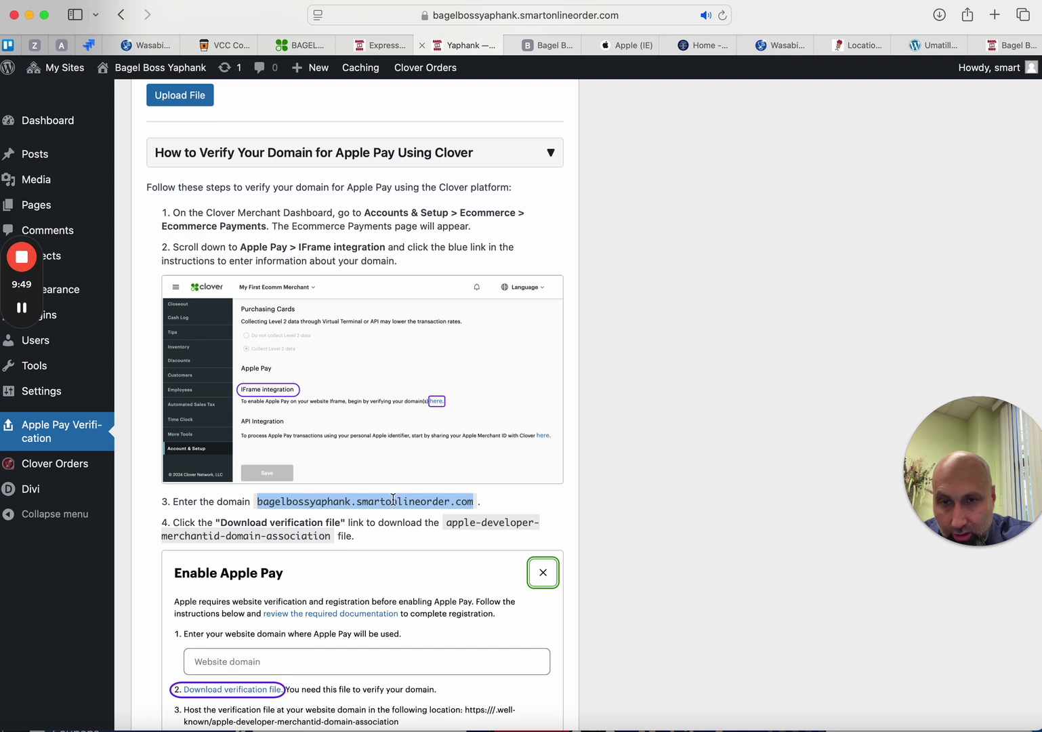
pyautogui.scroll(3, 393, 499)
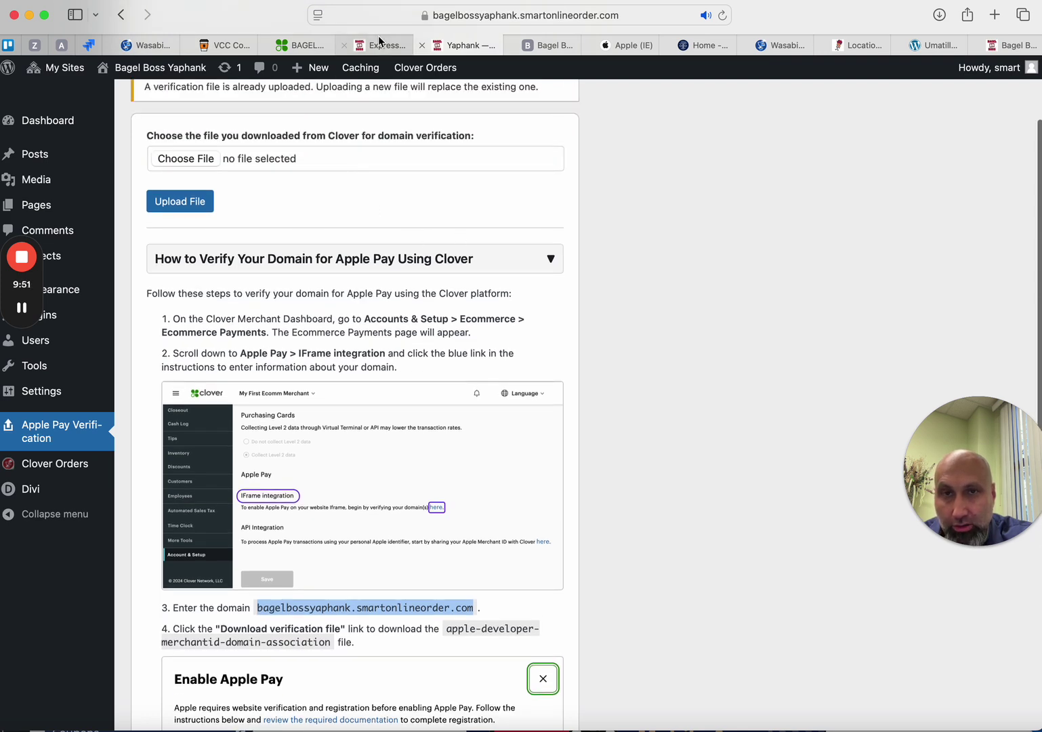
pyautogui.click(295, 44)
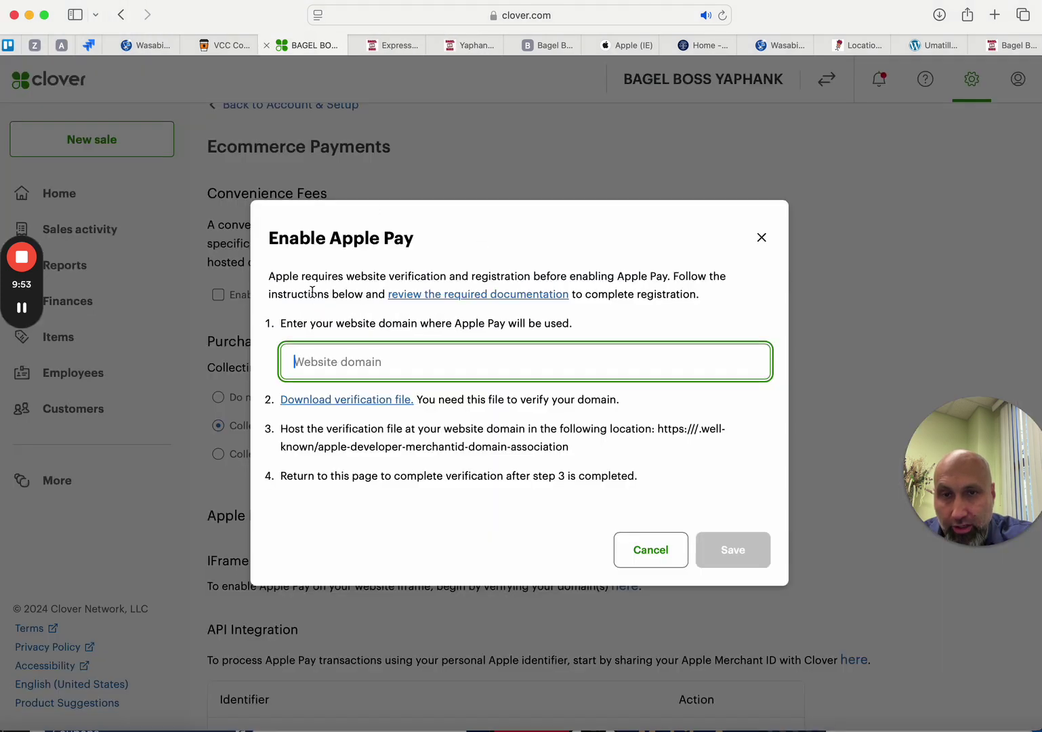
pyautogui.rightClick(315, 368)
pyautogui.click(323, 409)
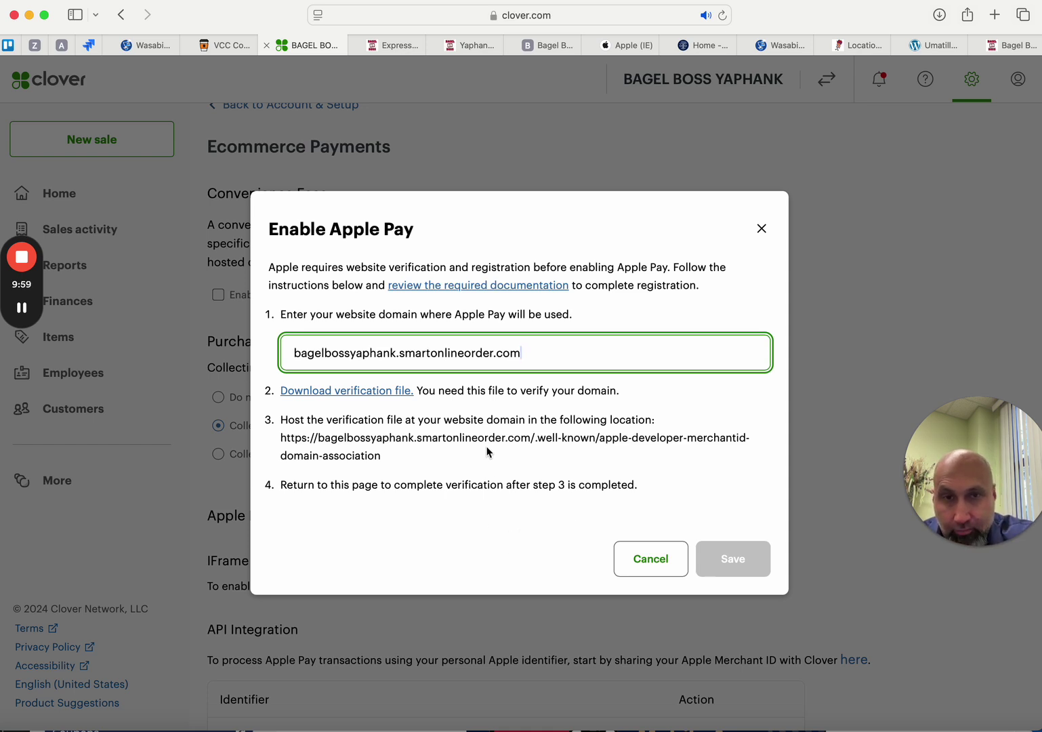
# Download the Apple Pay verification file and save the domain registration.
pyautogui.click(379, 397)
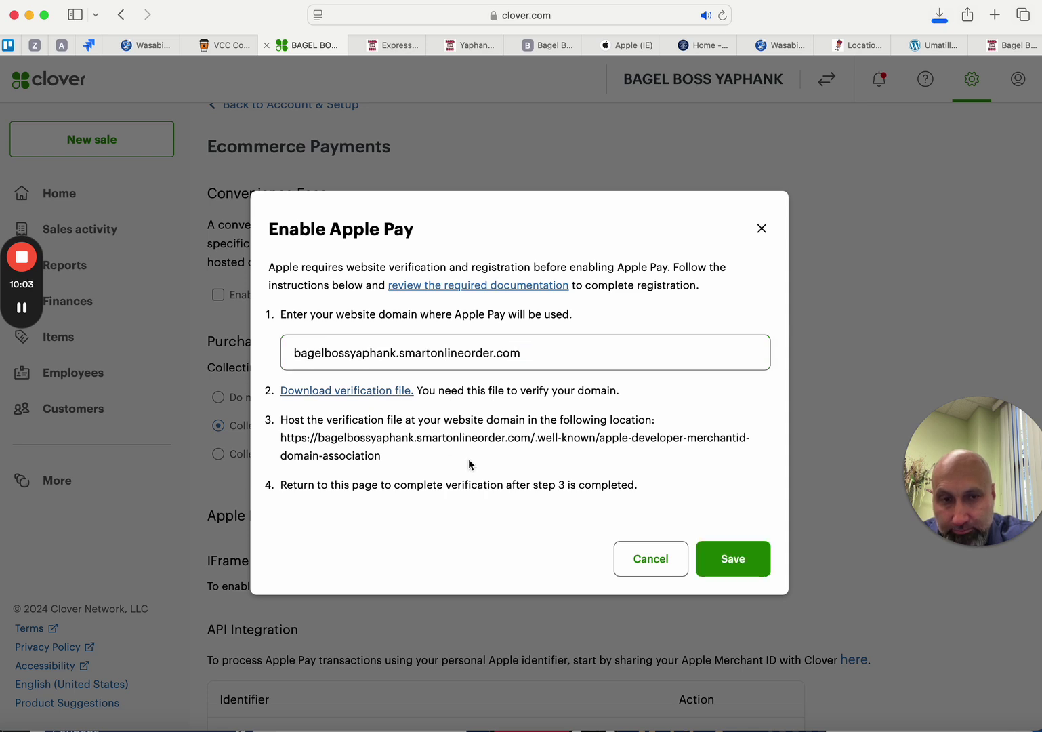
pyautogui.click(734, 562)
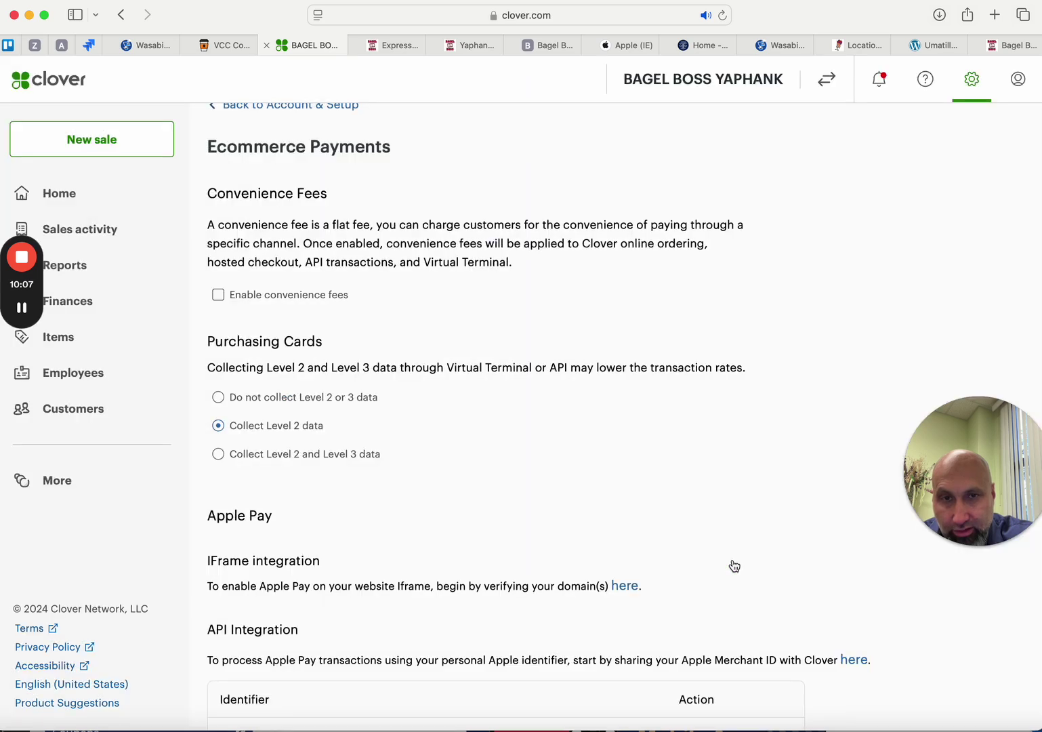
# Verify the bagelbossyaphank.smartonlineorder.com domain under IFrame integration and check its verification status.
pyautogui.scroll(-2, 554, 544)
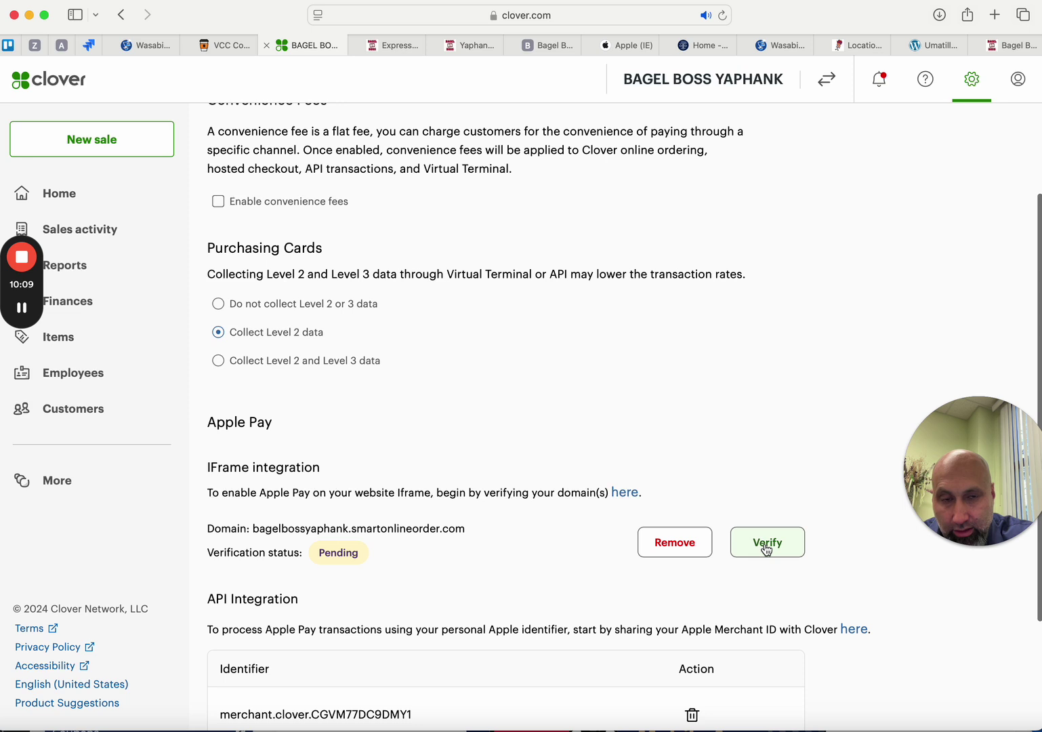
pyautogui.click(749, 544)
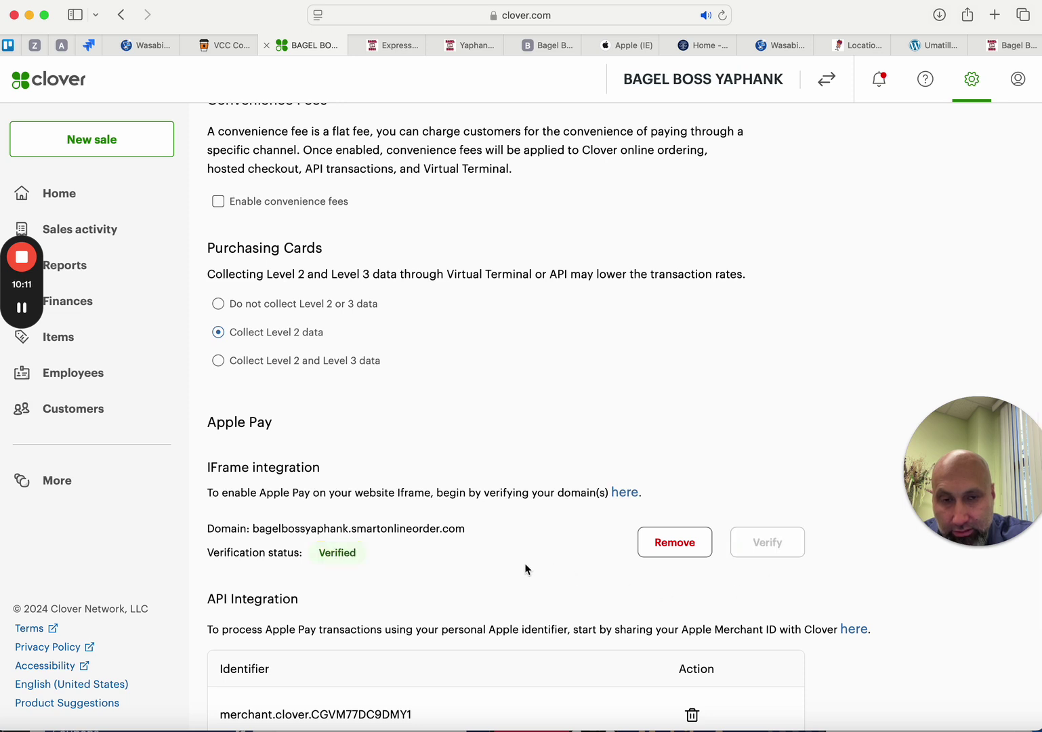
pyautogui.moveTo(320, 554); pyautogui.dragTo(368, 550)
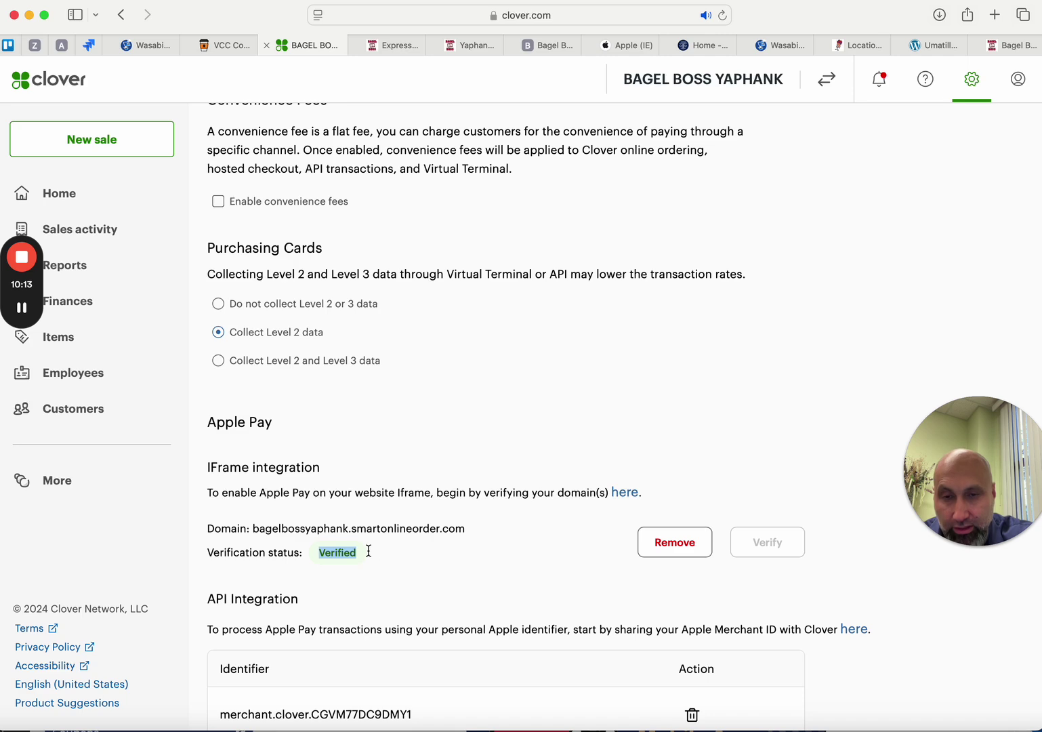
pyautogui.scroll(3, 387, 558)
pyautogui.click(335, 603)
pyautogui.doubleClick(335, 603)
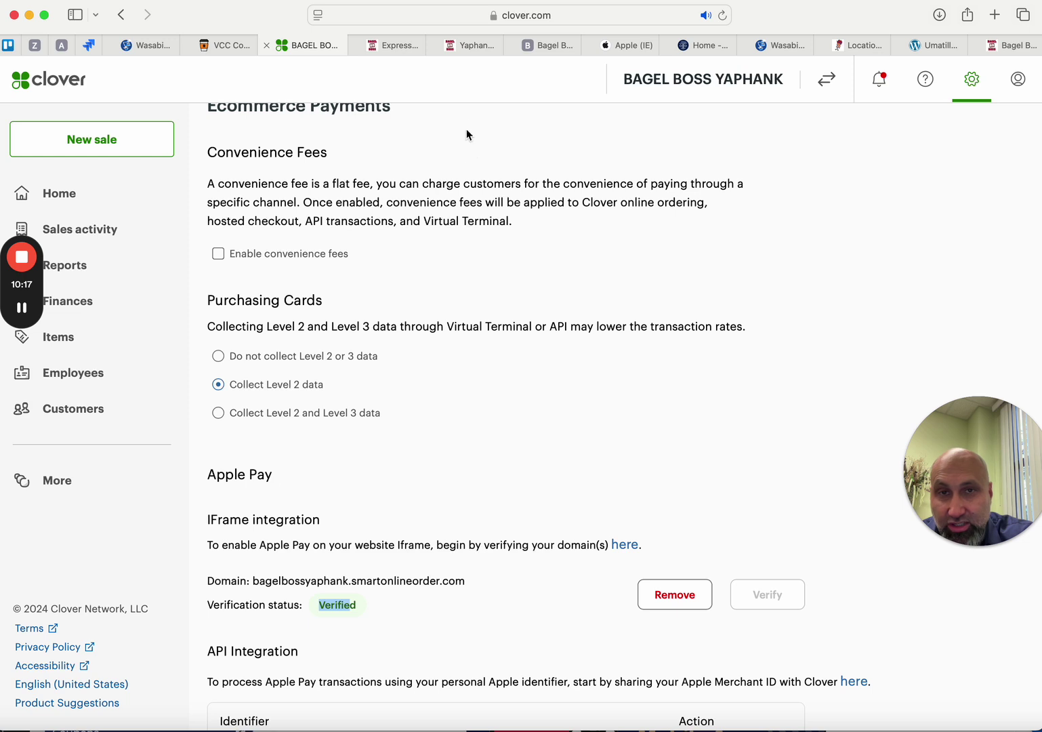
# Switch to the Yaphank WordPress site, open the Clover Orders settings and examine the Apple Pay eligibility section.
pyautogui.moveTo(475, 53)
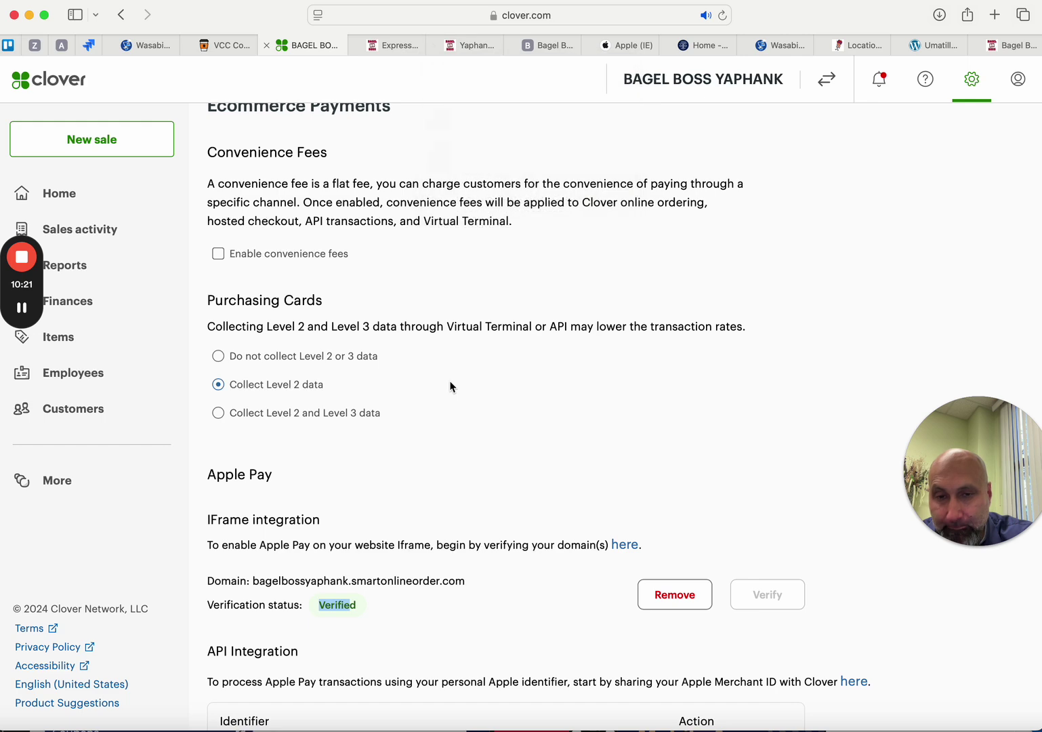
pyautogui.click(474, 45)
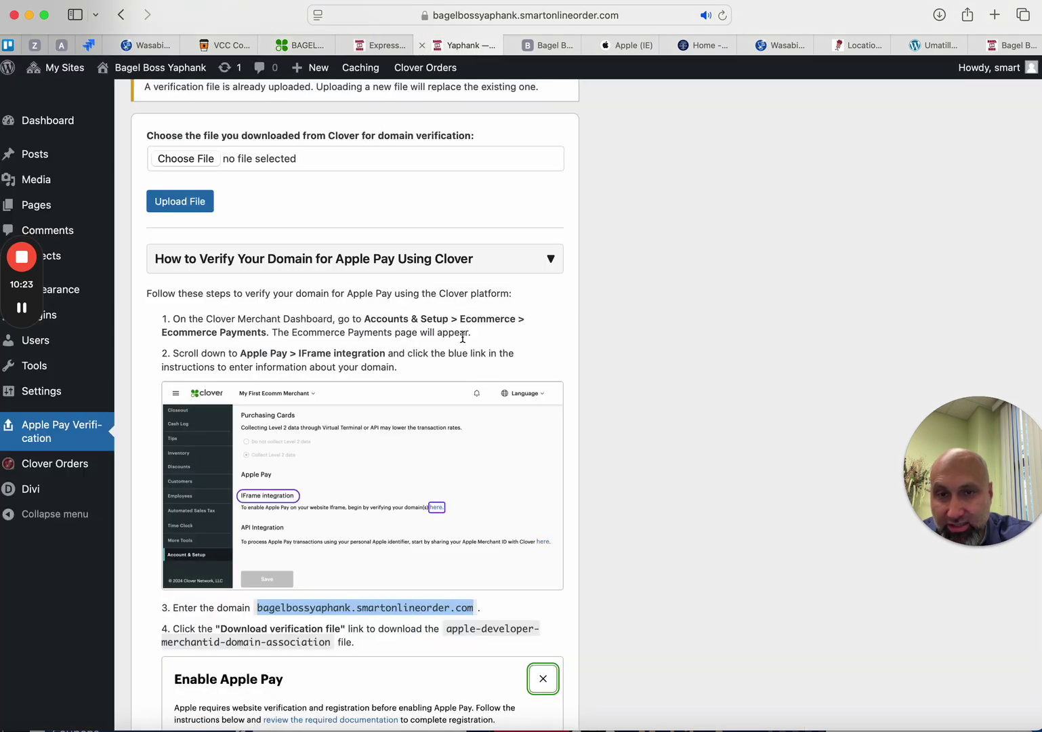
pyautogui.moveTo(82, 465)
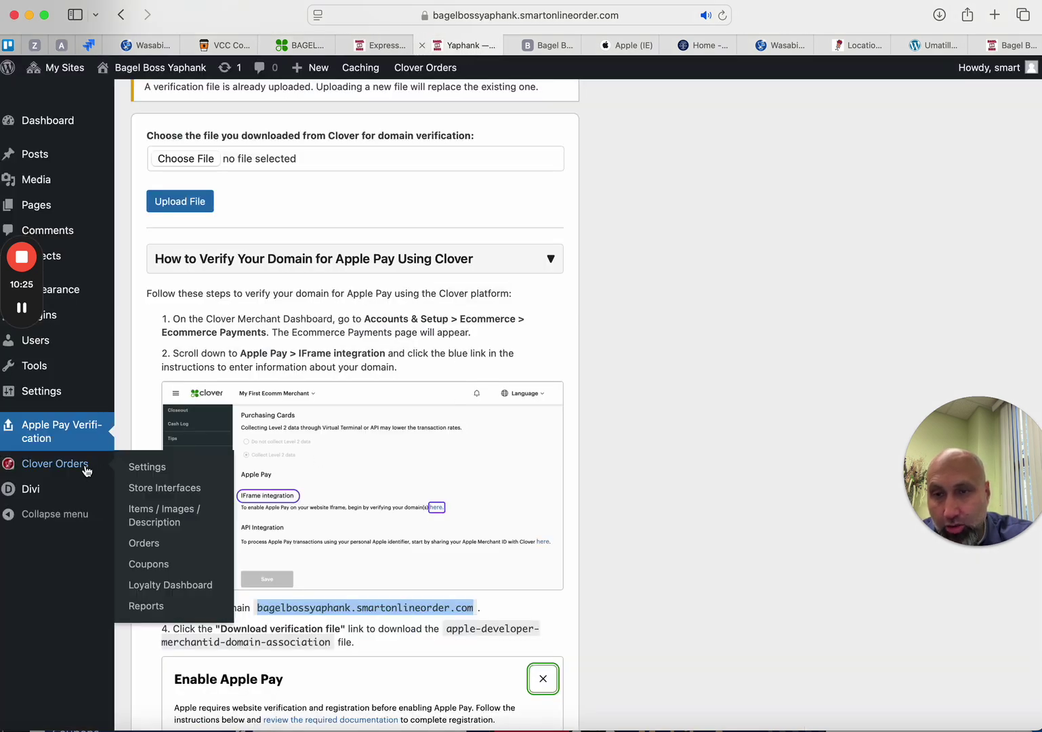
pyautogui.click(136, 466)
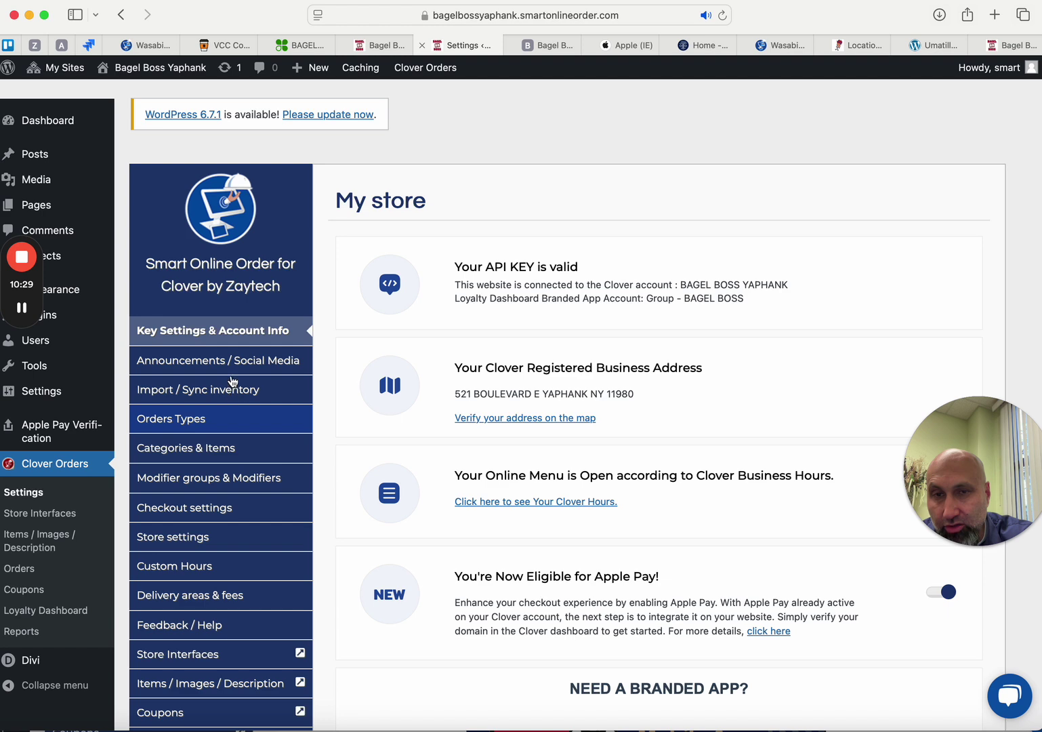
pyautogui.moveTo(454, 576); pyautogui.dragTo(647, 578)
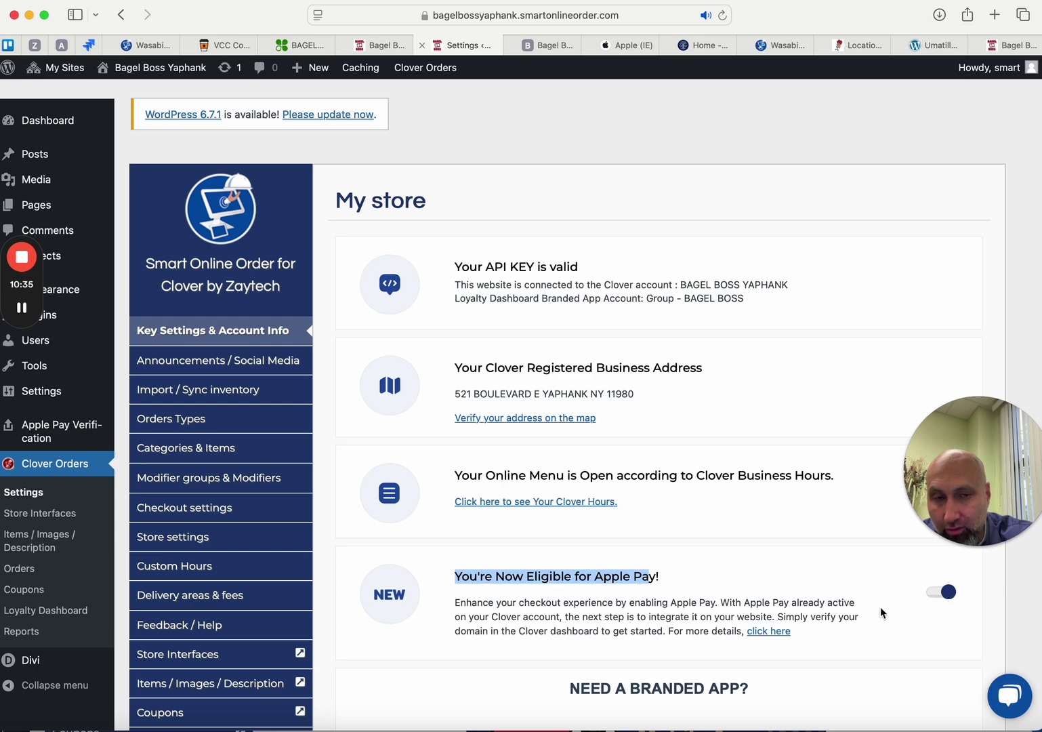
# Turn the website's Apple Pay option off and back on in the Key Settings & Account Info section, acknowledging both notices.
pyautogui.scroll(-1, 935, 596)
pyautogui.click(940, 574)
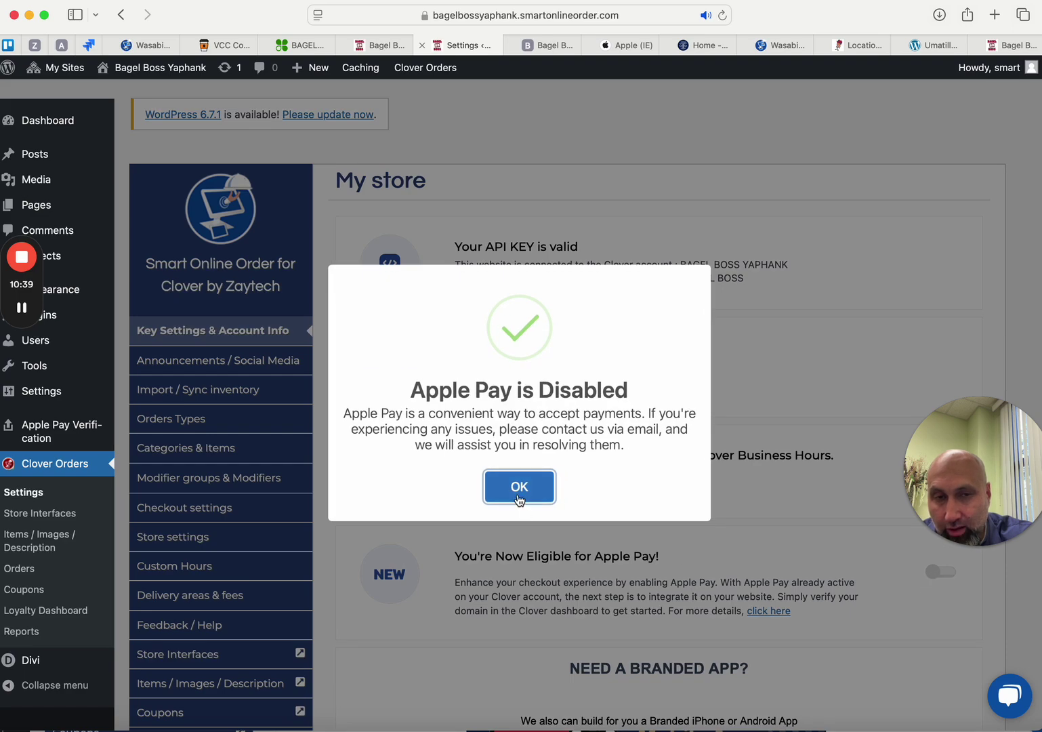
pyautogui.click(519, 500)
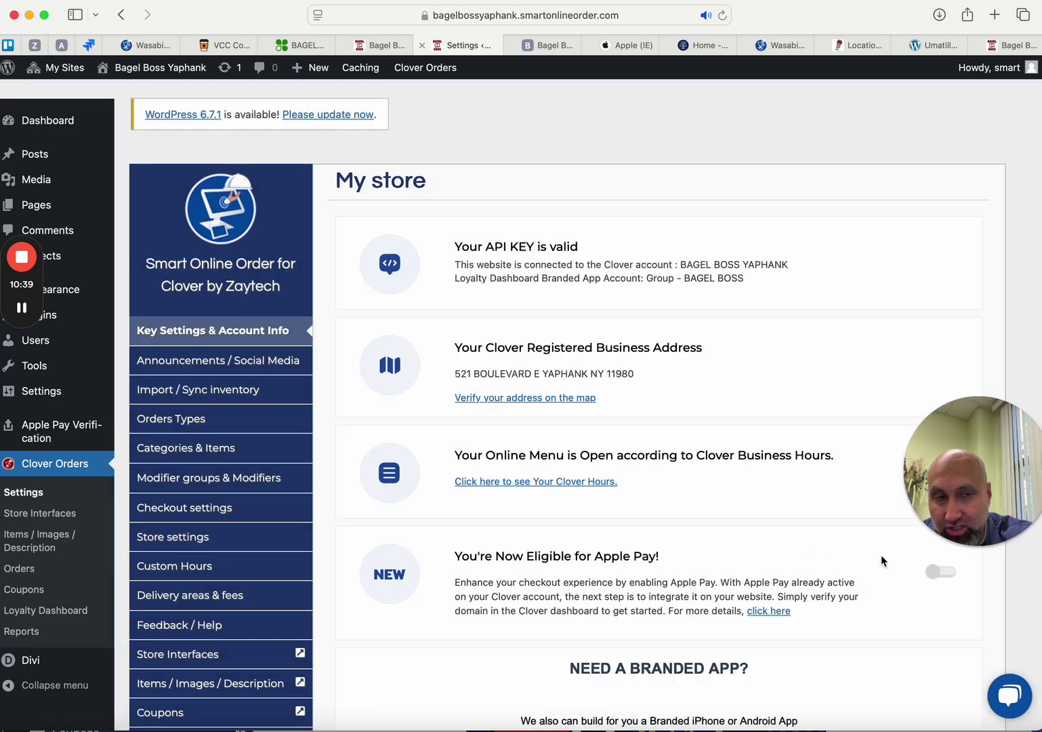
pyautogui.click(940, 571)
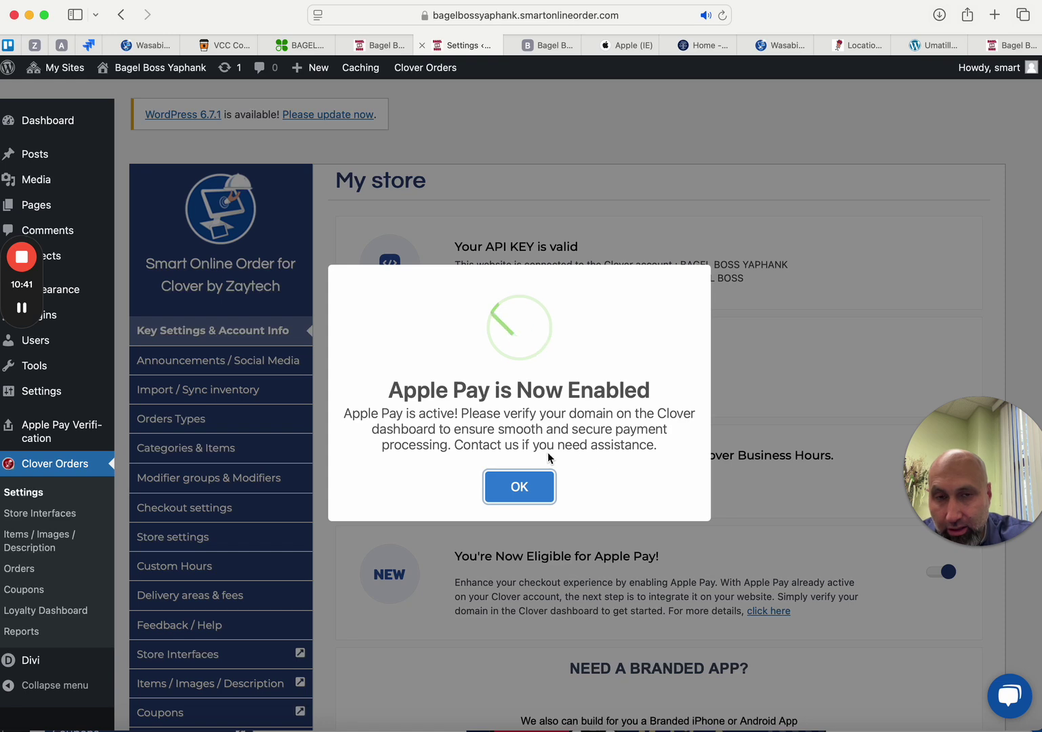
pyautogui.click(516, 485)
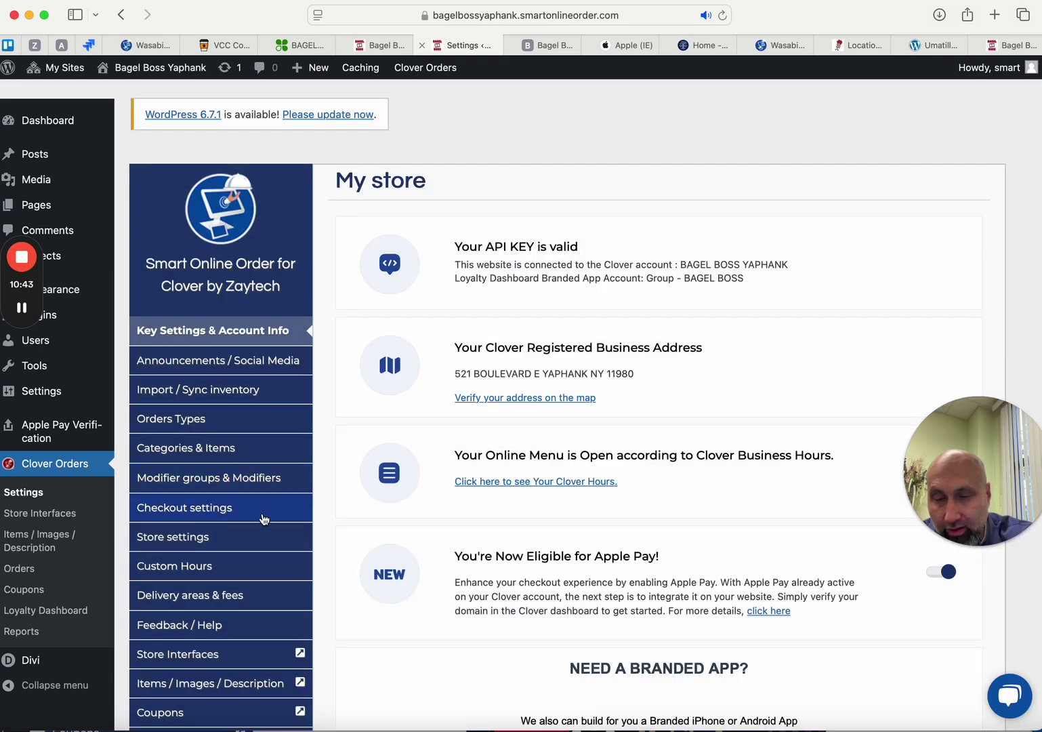
pyautogui.moveTo(455, 555); pyautogui.dragTo(666, 567)
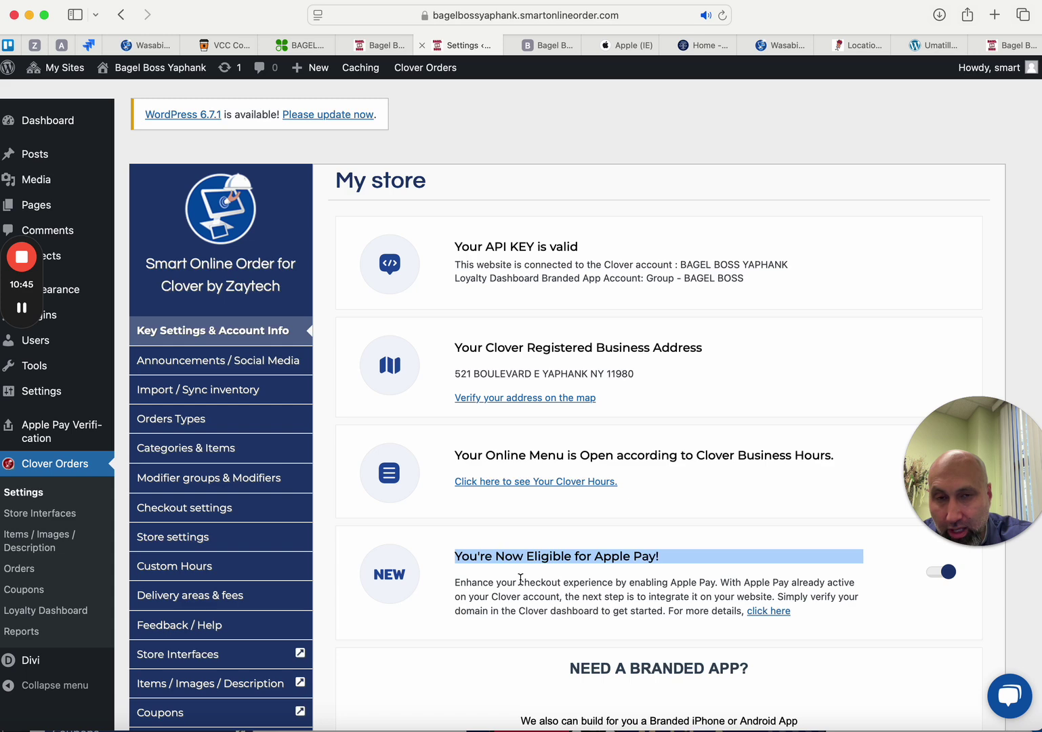
# Visit the Bagel Boss Yaphank online ordering site and dismiss the non-kosher location notice.
pyautogui.scroll(-5, 453, 586)
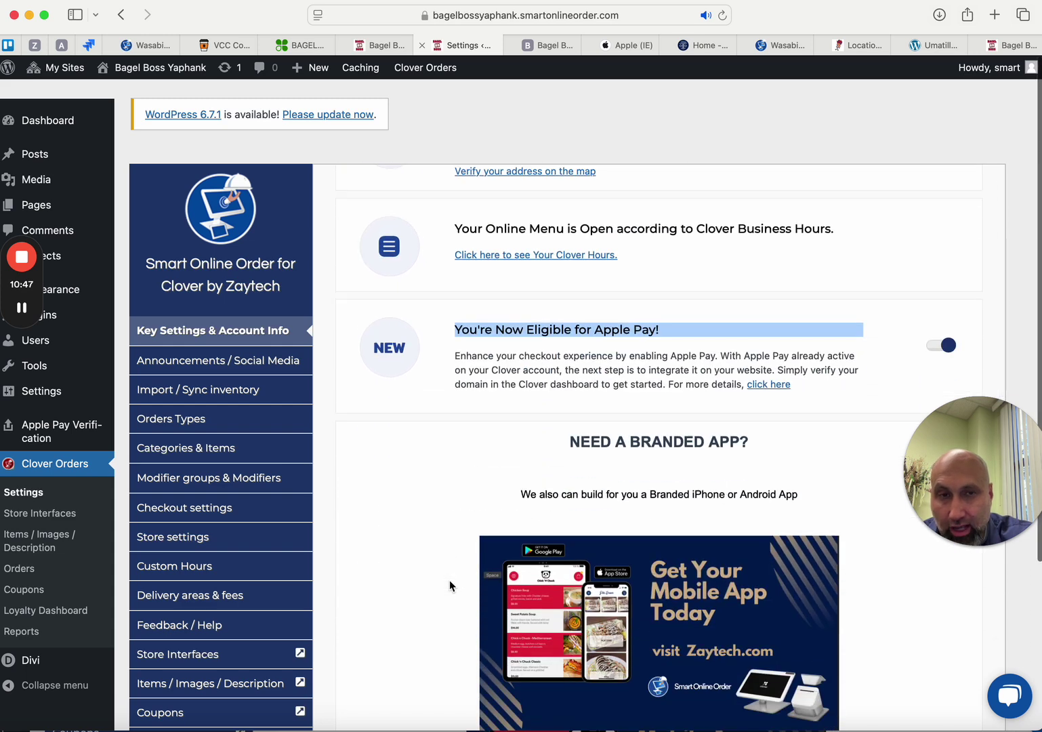
pyautogui.scroll(3, 419, 448)
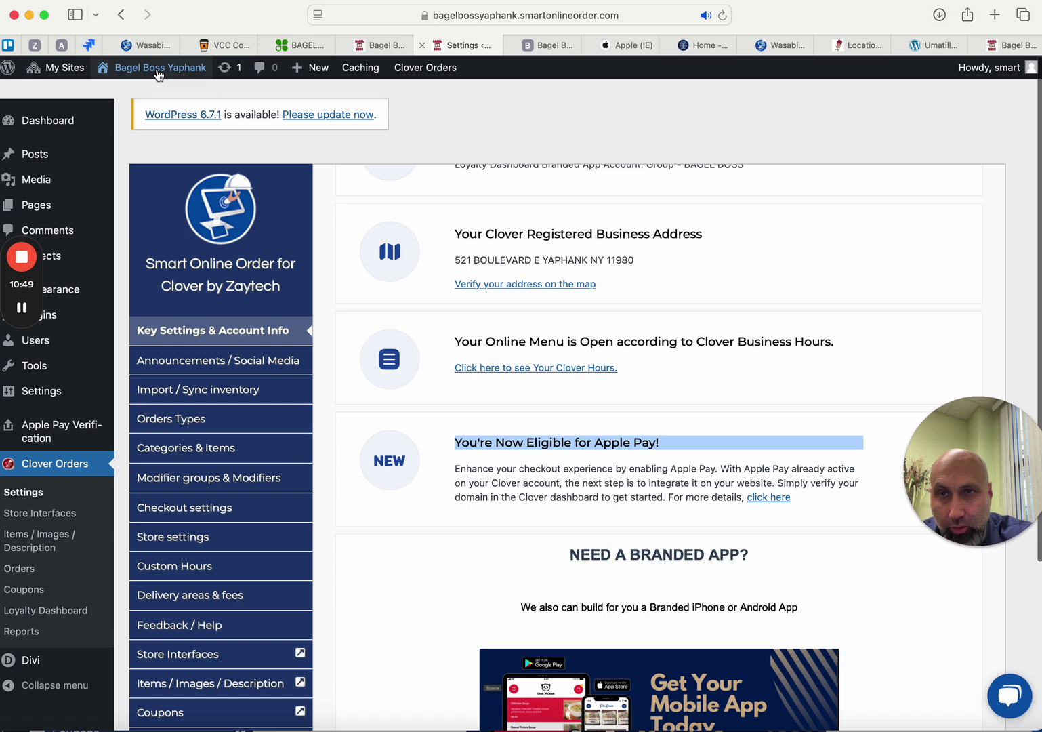
pyautogui.moveTo(155, 67)
pyautogui.click(122, 94)
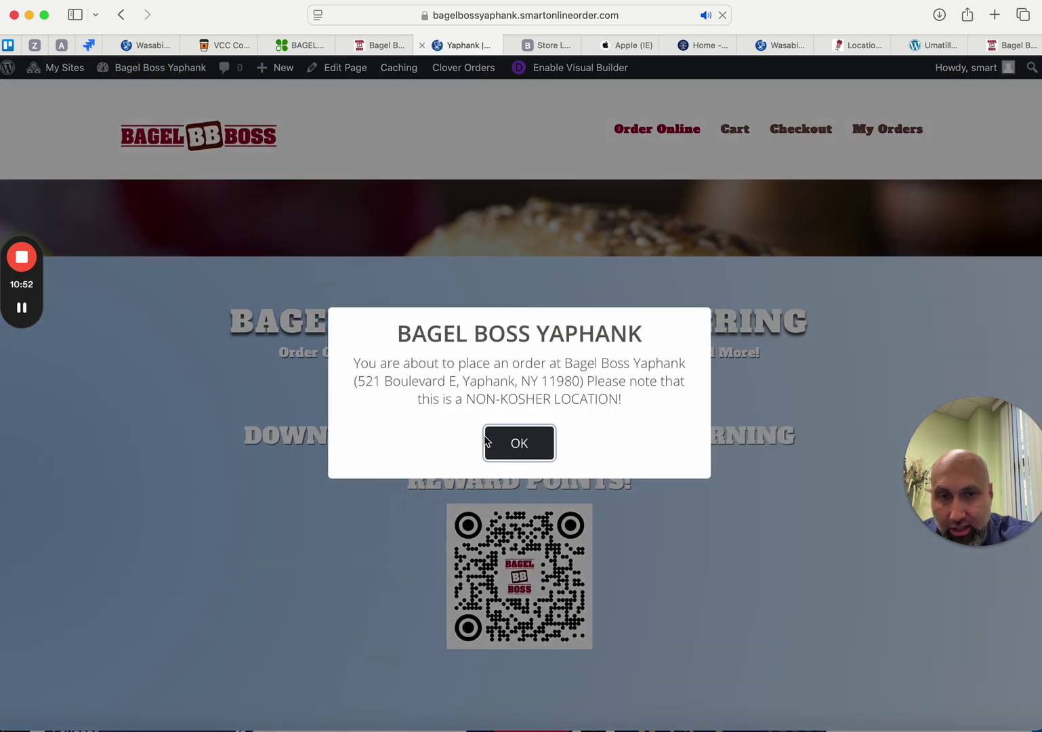
pyautogui.click(515, 444)
# Add a Brownie from the Bakery category of the Yaphank menu to the cart and dismiss the added-to-cart notice.
pyautogui.scroll(-7, 511, 499)
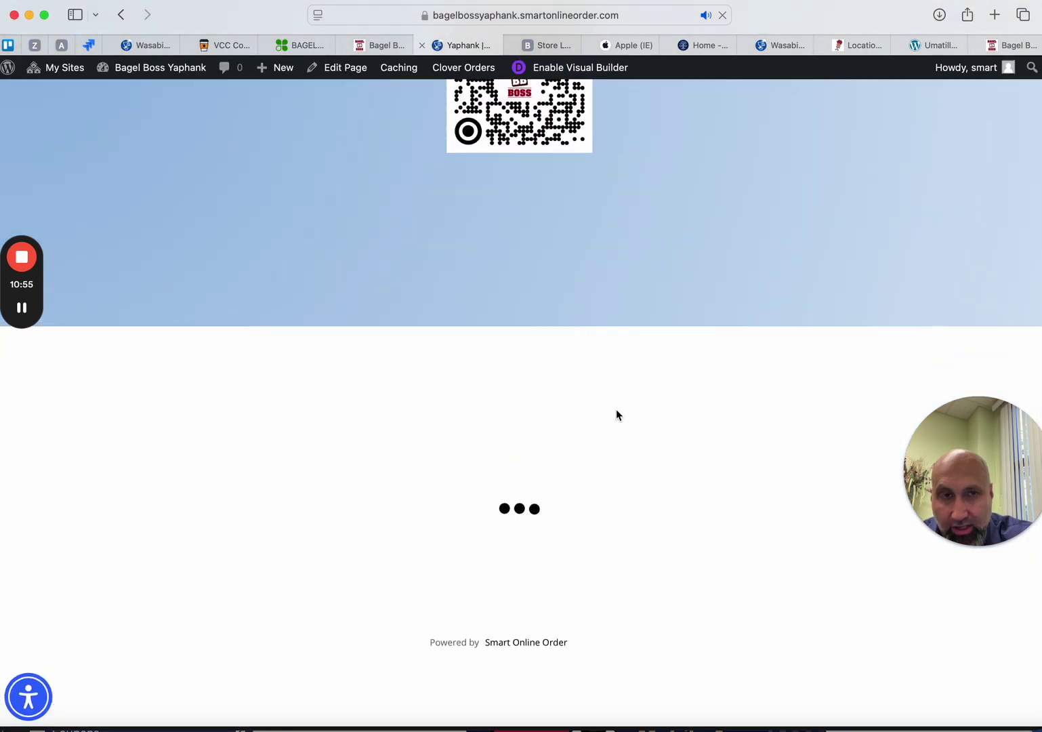
pyautogui.scroll(3, 617, 408)
pyautogui.scroll(-12, 538, 442)
pyautogui.scroll(-1, 474, 458)
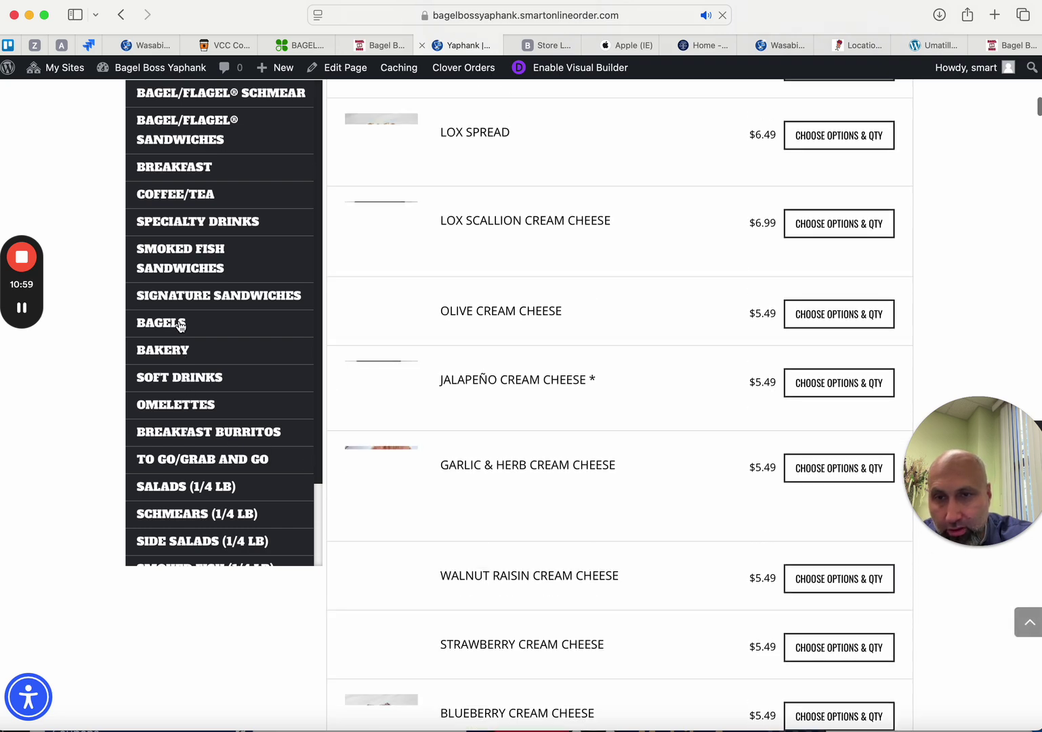
pyautogui.scroll(-3, 181, 407)
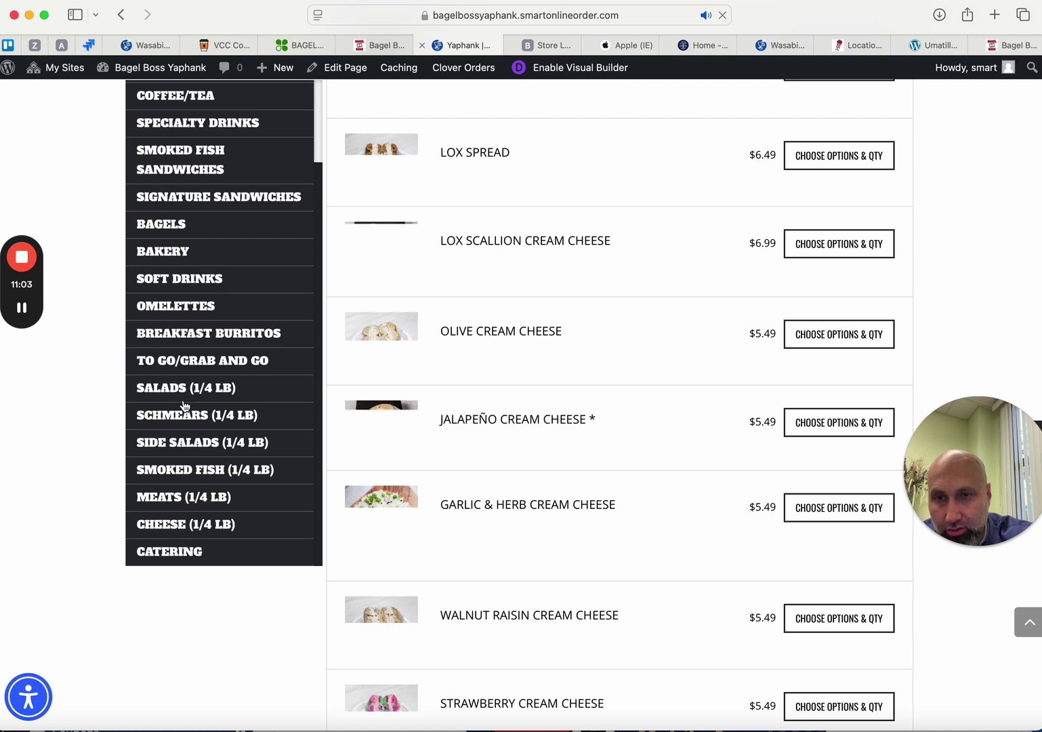
pyautogui.click(179, 259)
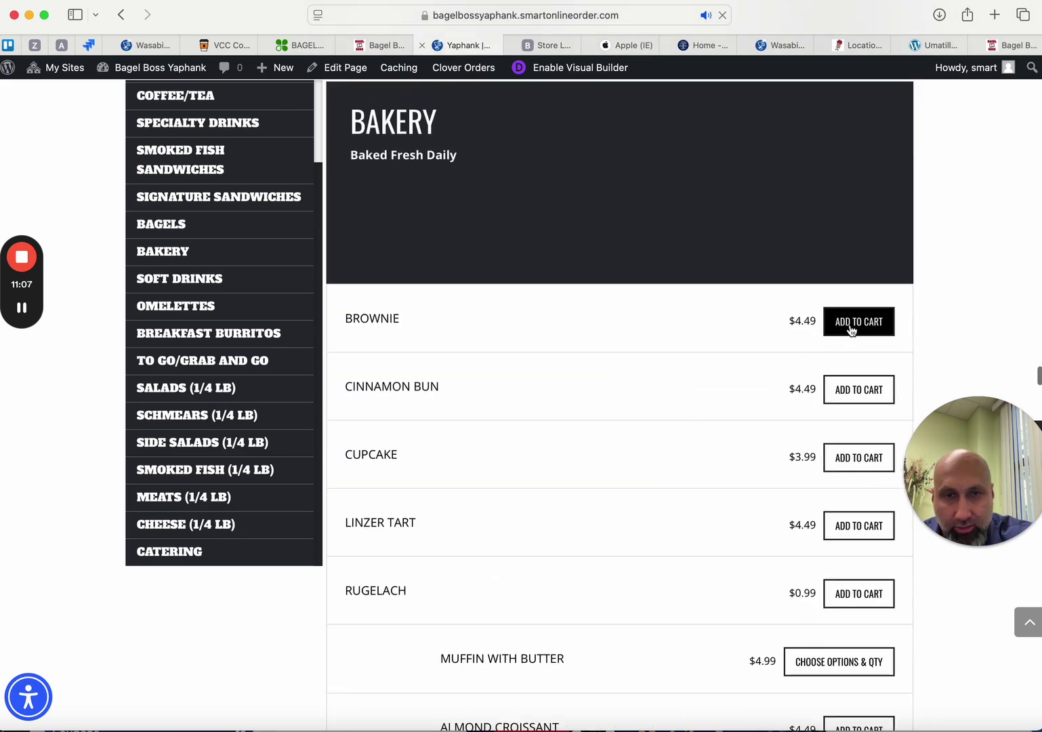
pyautogui.scroll(7, 495, 437)
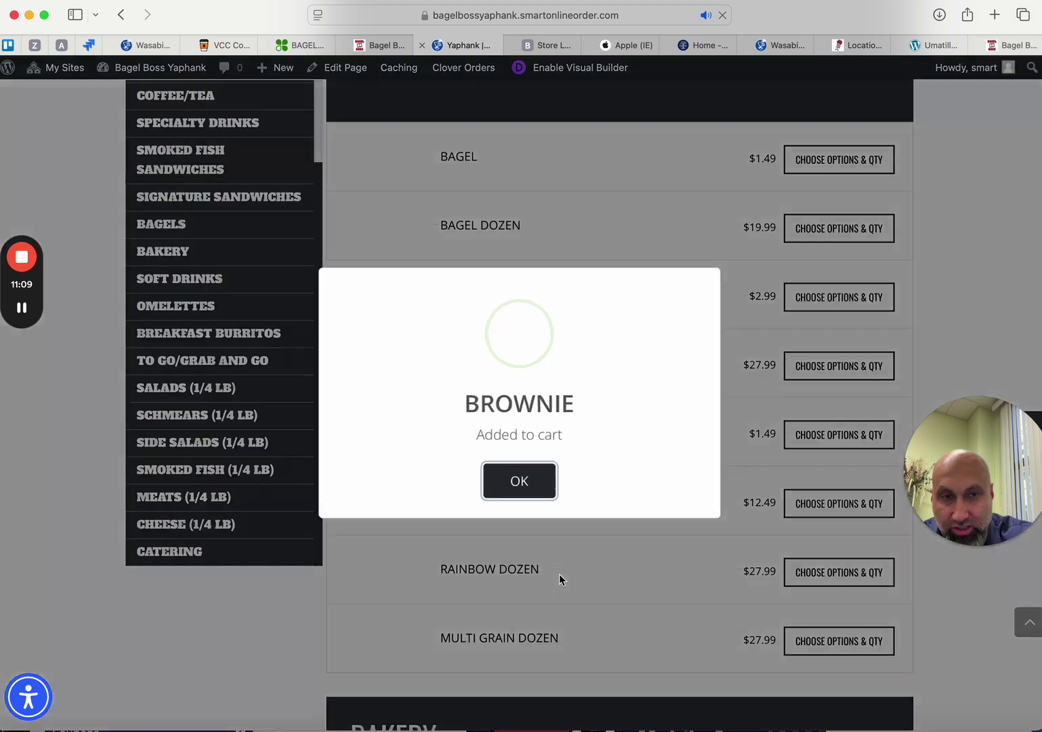
pyautogui.click(516, 483)
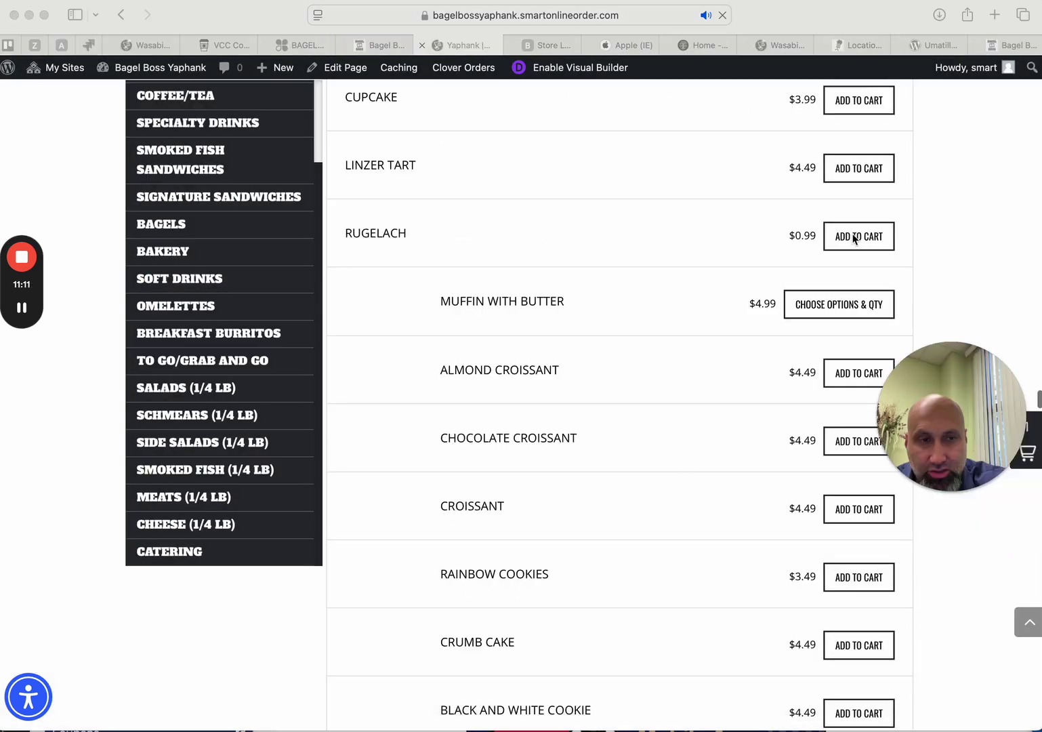
# Open the shopping cart and proceed to checkout with the brownie.
pyautogui.scroll(15, 853, 235)
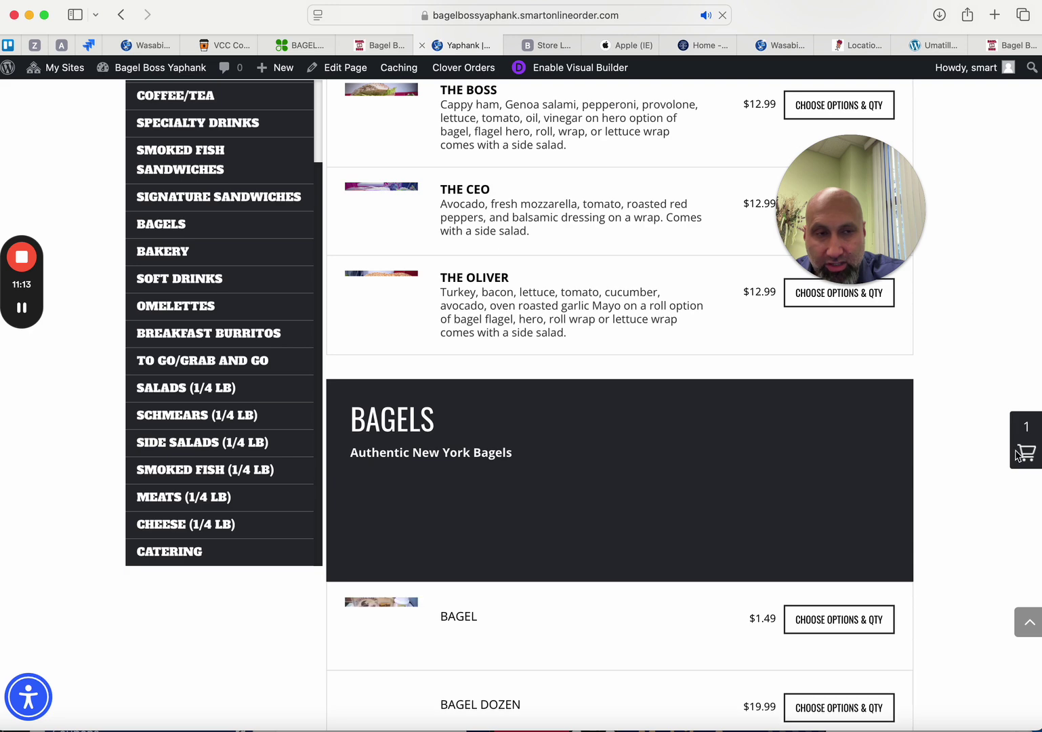
pyautogui.click(1024, 449)
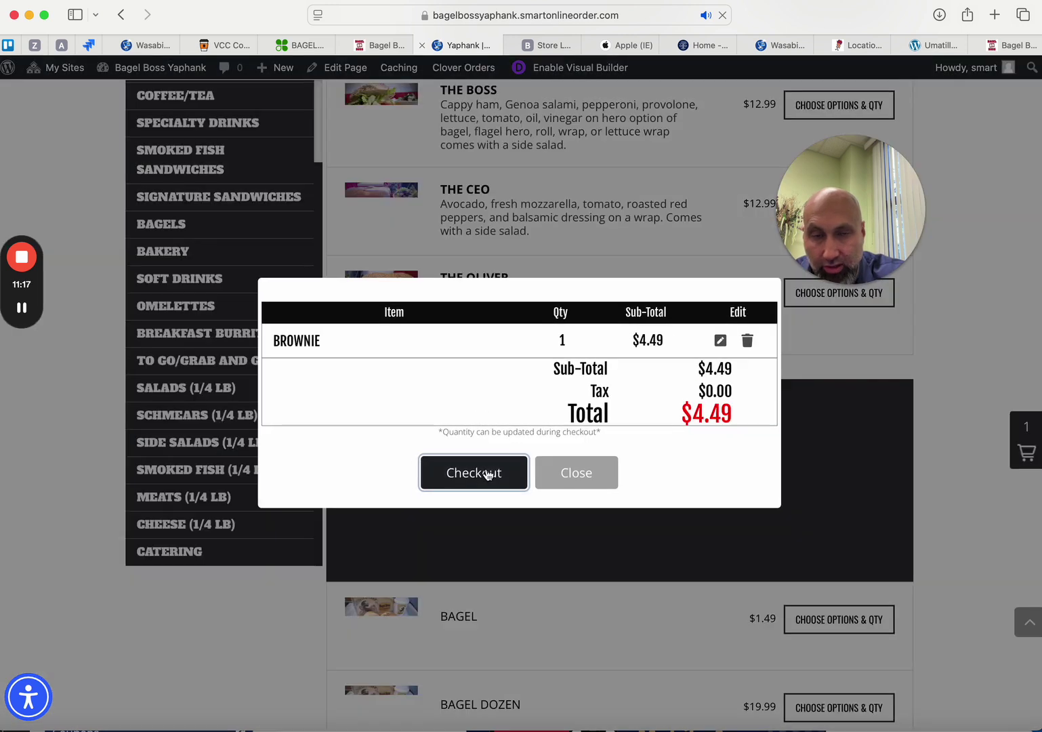
pyautogui.click(487, 474)
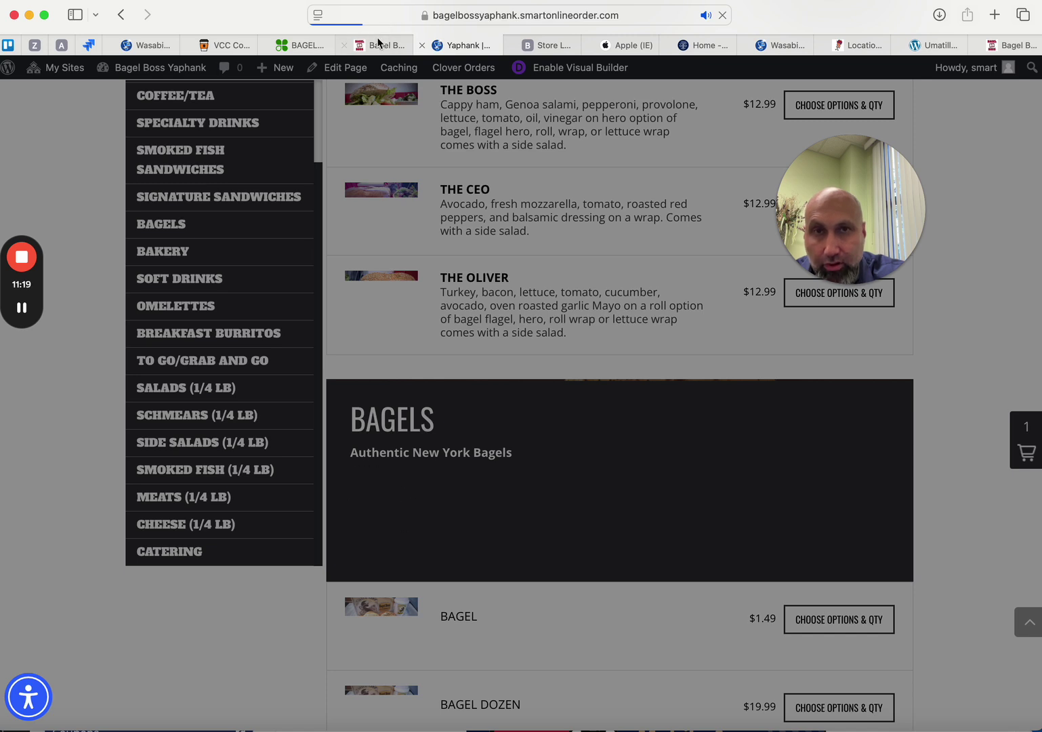
# Glance at the Bagel Boss store locations page, return to the Yaphank checkout and continue as a guest.
pyautogui.click(546, 45)
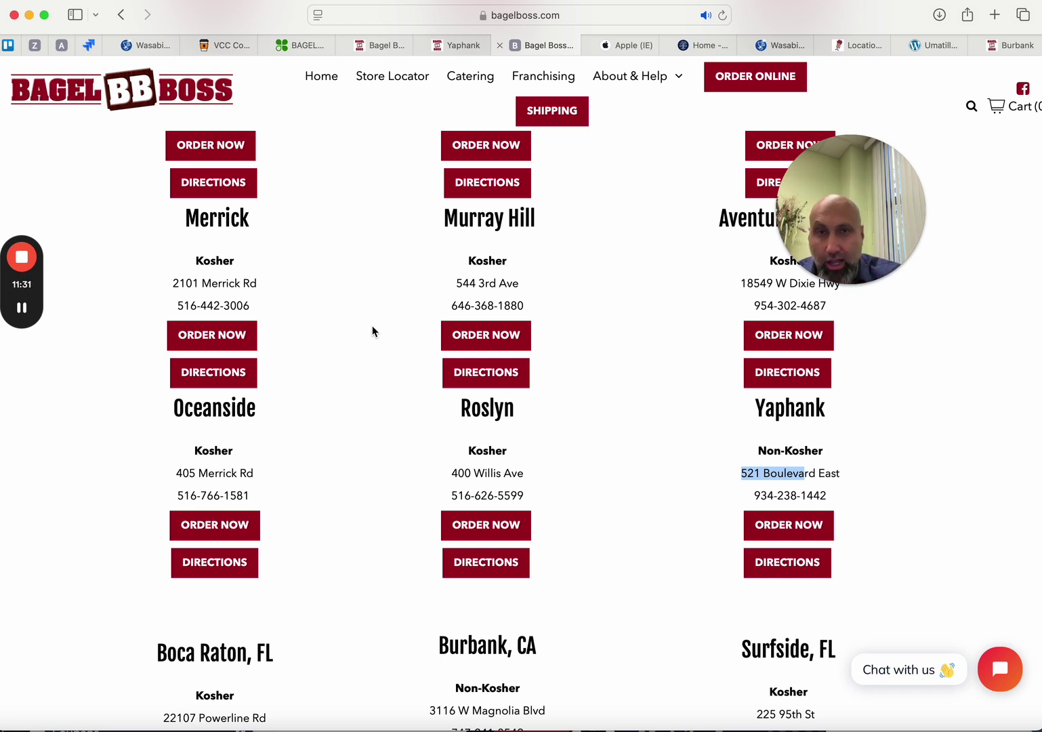
pyautogui.click(458, 46)
pyautogui.click(510, 445)
pyautogui.scroll(-3, 301, 538)
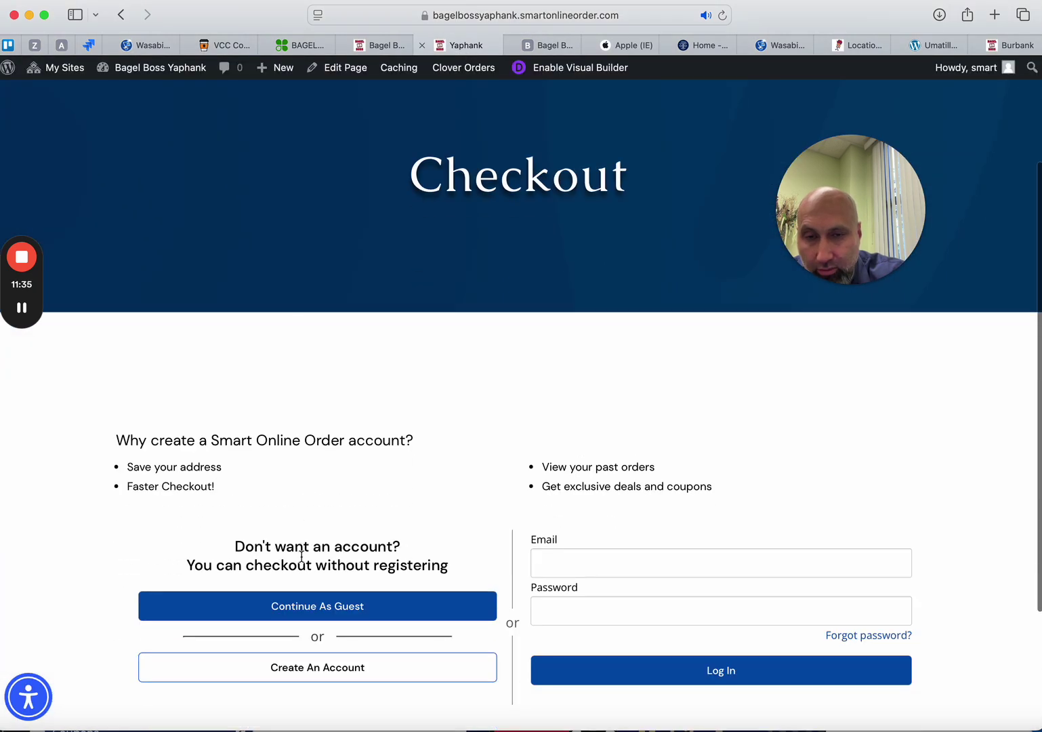
pyautogui.click(292, 600)
# Select Apple Pay as the checkout payment method and check for the Apple Pay button below the order form.
pyautogui.scroll(-3, 319, 541)
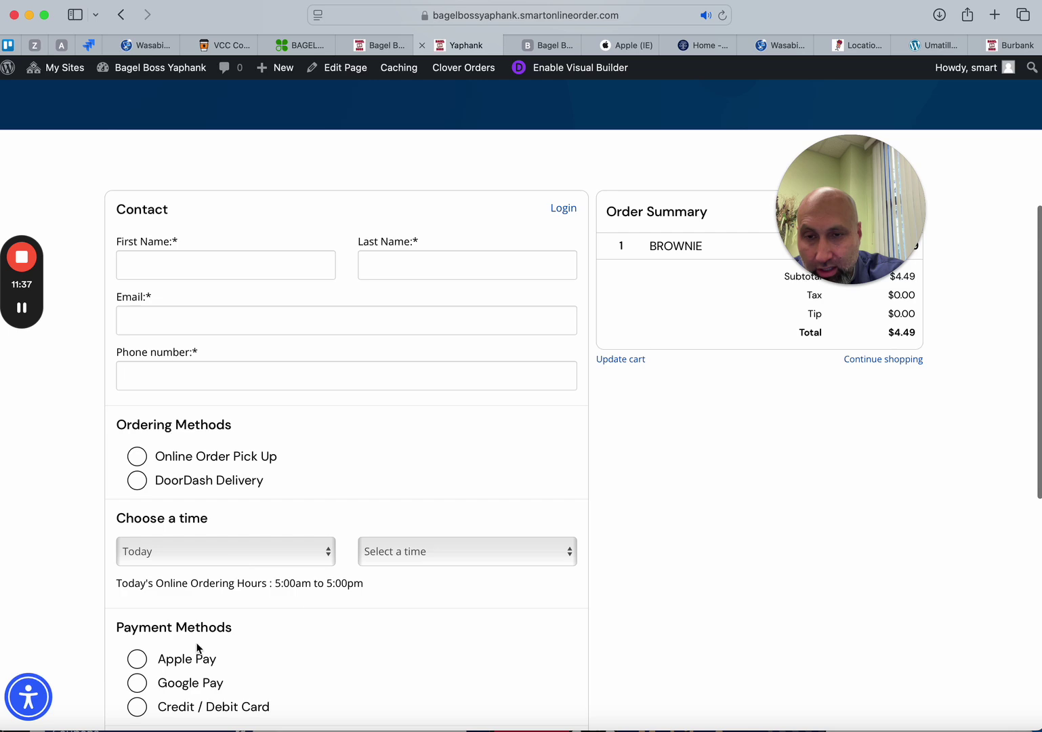
pyautogui.scroll(-2, 263, 651)
pyautogui.click(137, 522)
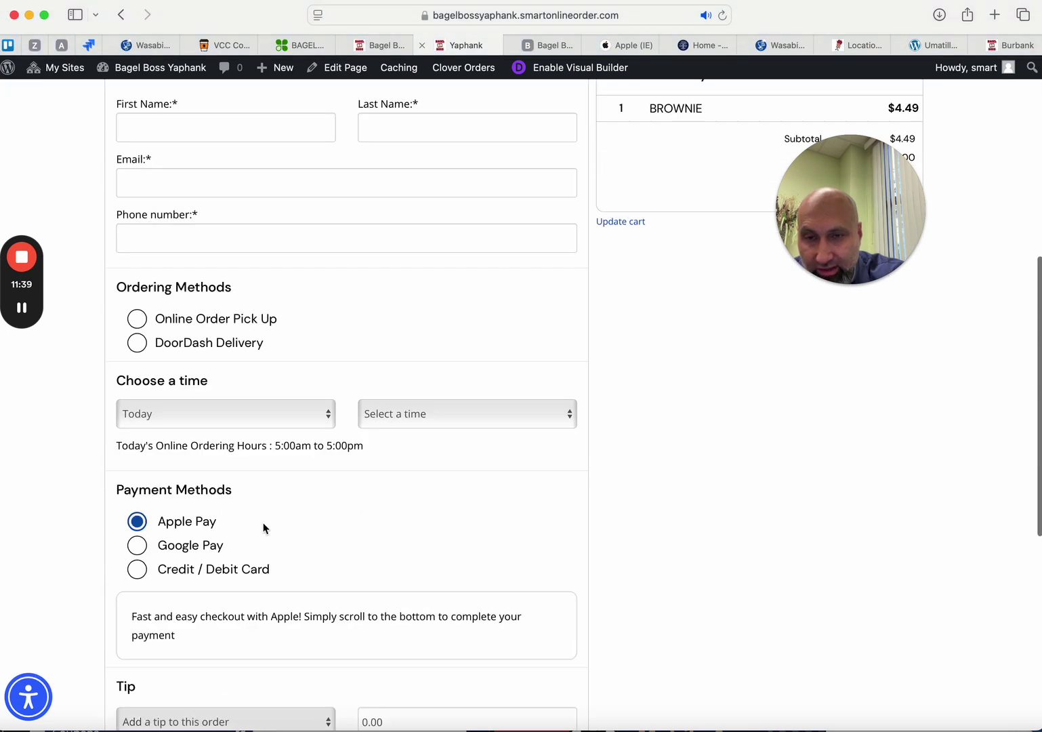
pyautogui.scroll(-2, 280, 483)
pyautogui.scroll(-3, 294, 553)
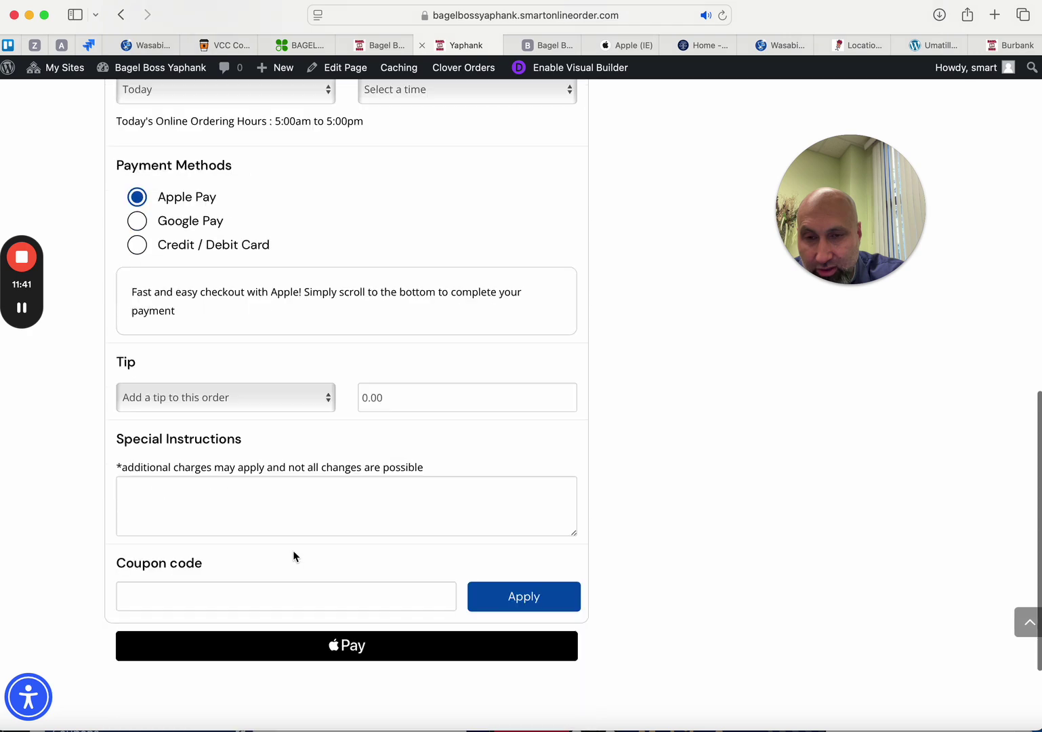
pyautogui.scroll(4, 344, 551)
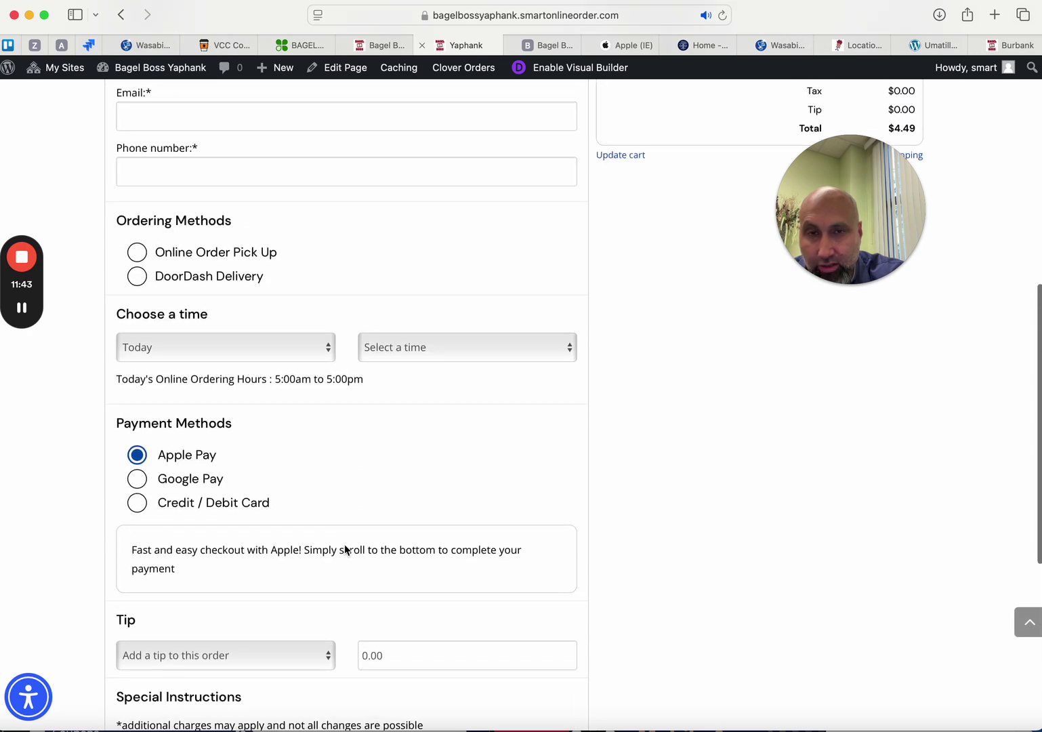
pyautogui.scroll(-2, 344, 544)
pyautogui.scroll(-3, 345, 549)
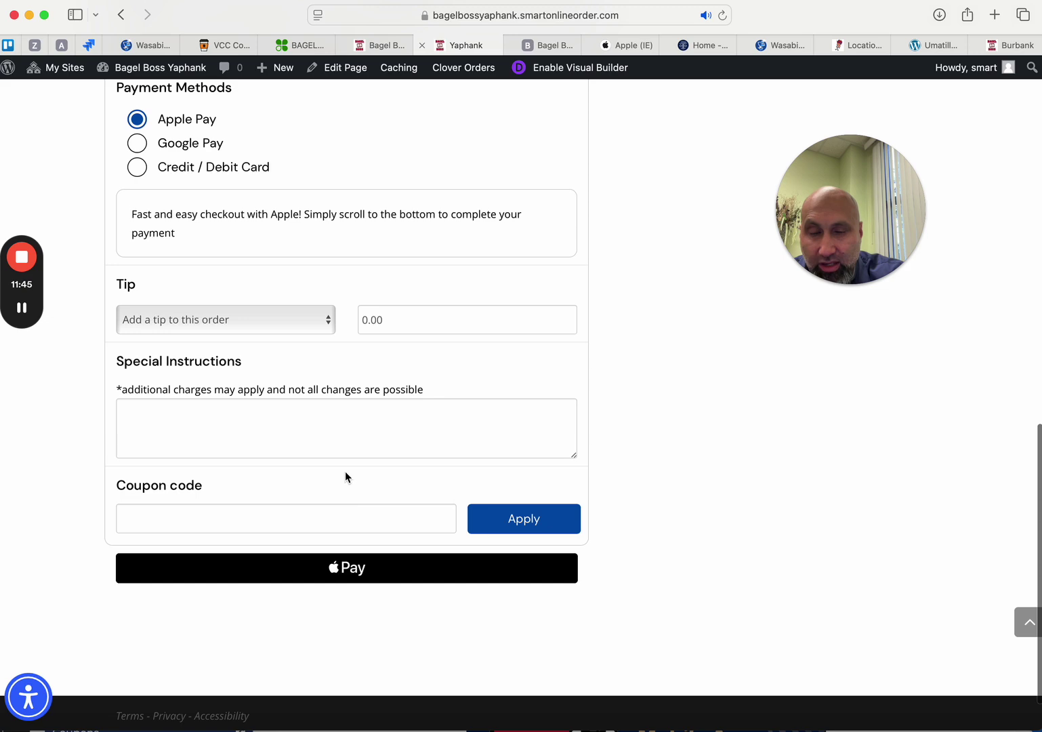
pyautogui.scroll(4, 344, 475)
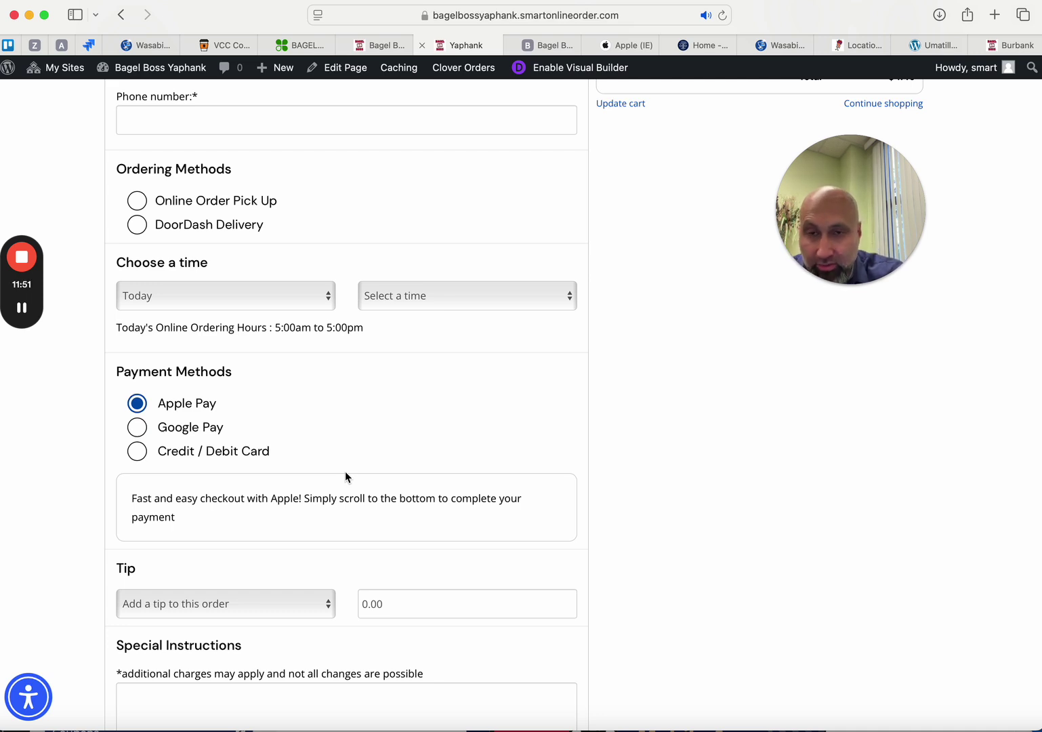
# Switch the payment method to Google Pay and back to Apple Pay to compare their checkout instructions.
pyautogui.click(139, 428)
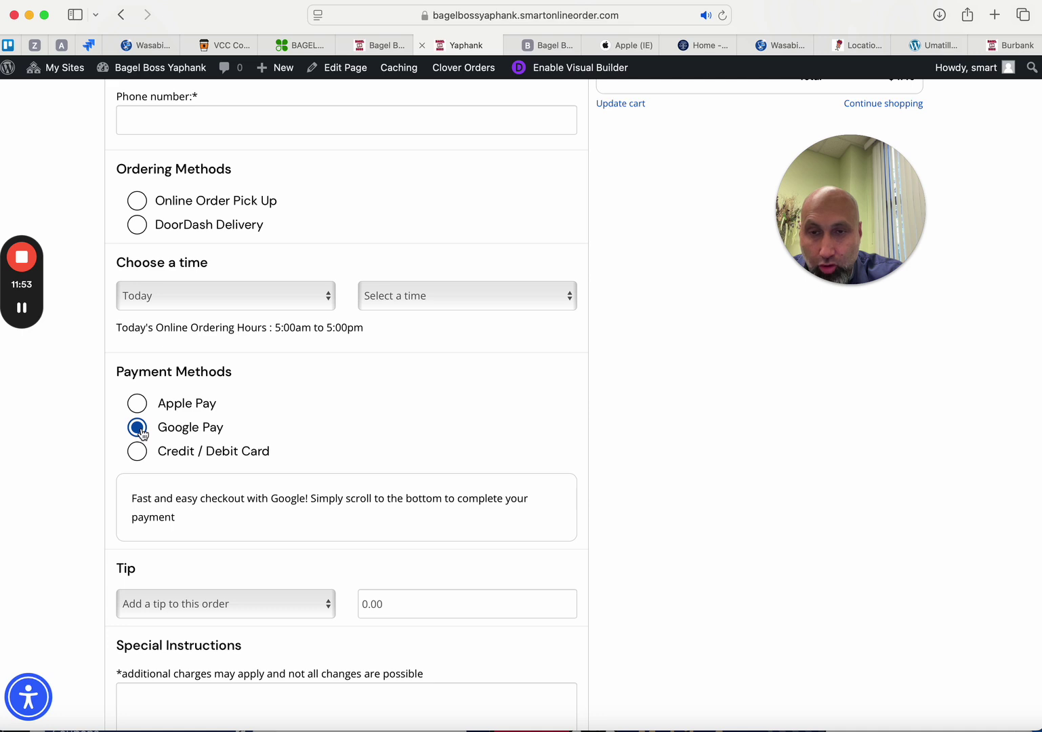
pyautogui.click(137, 404)
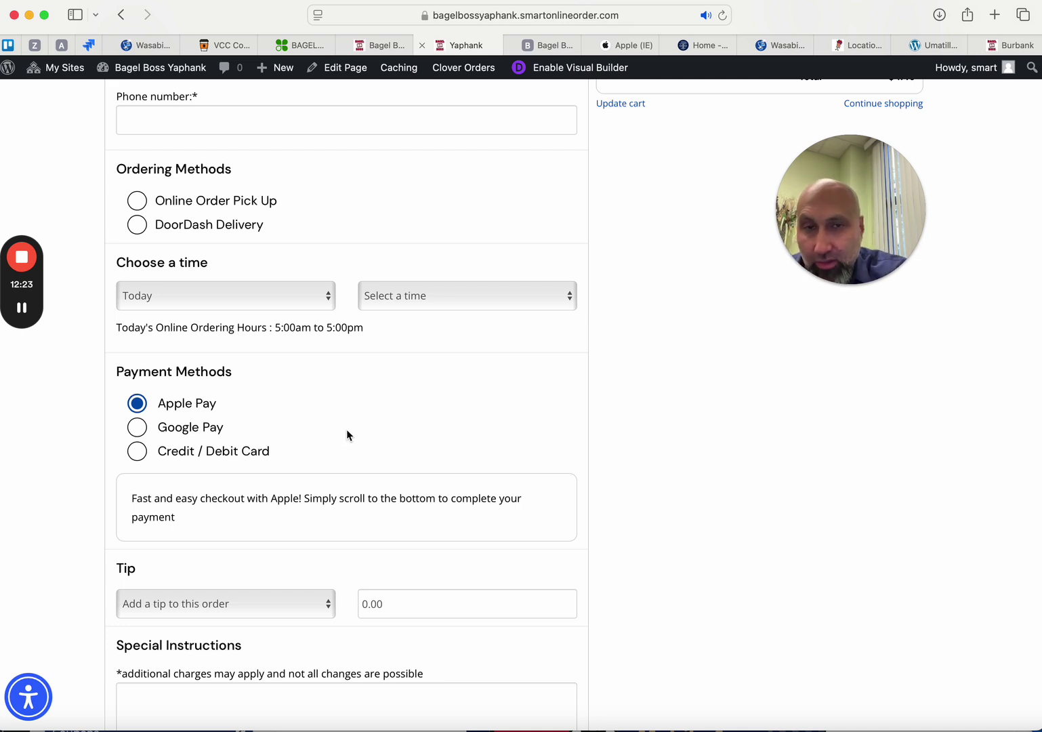
pyautogui.scroll(1, 347, 434)
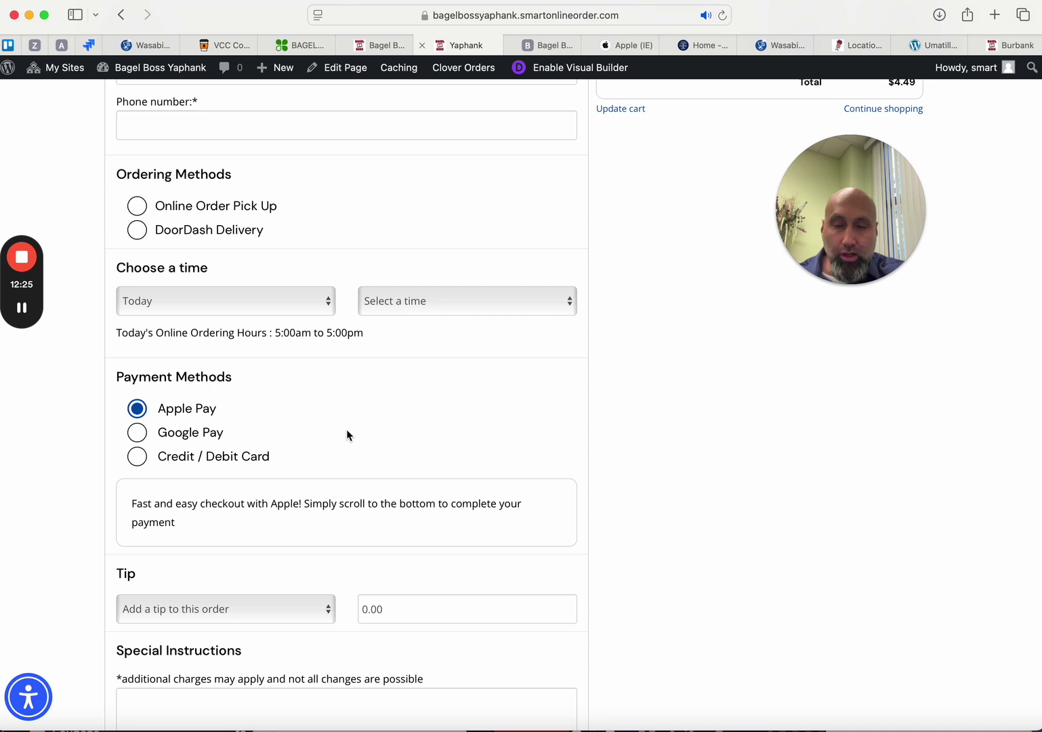